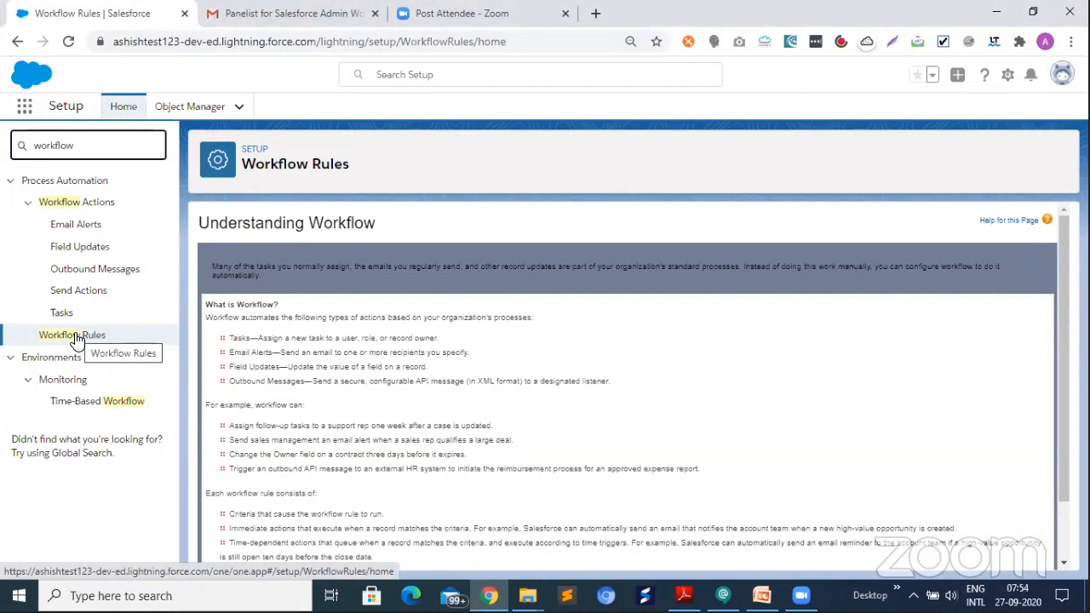
- Open the list of all workflow rules in Setup, continuing past the introductory explanation of workflow
left_click(76, 338)
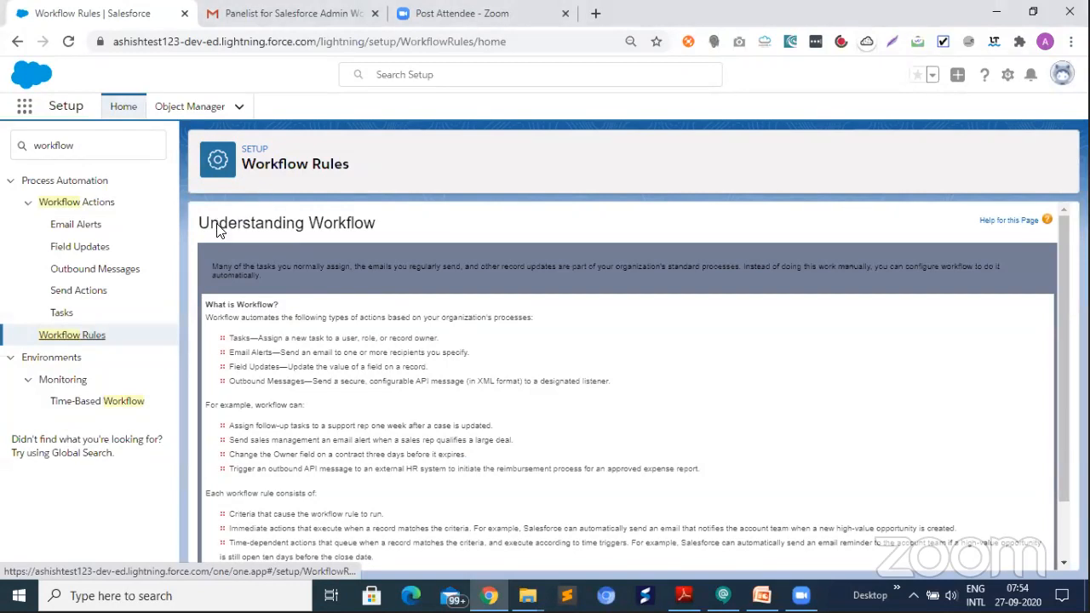
scroll(545, 334, "down", 1)
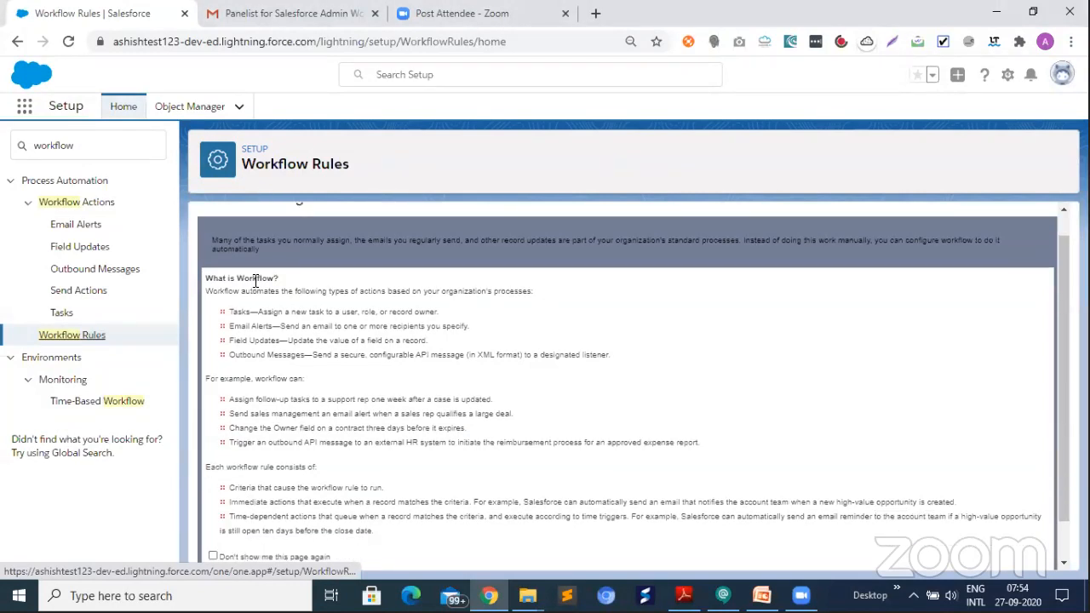
scroll(228, 547, "down", 1)
left_click(226, 537)
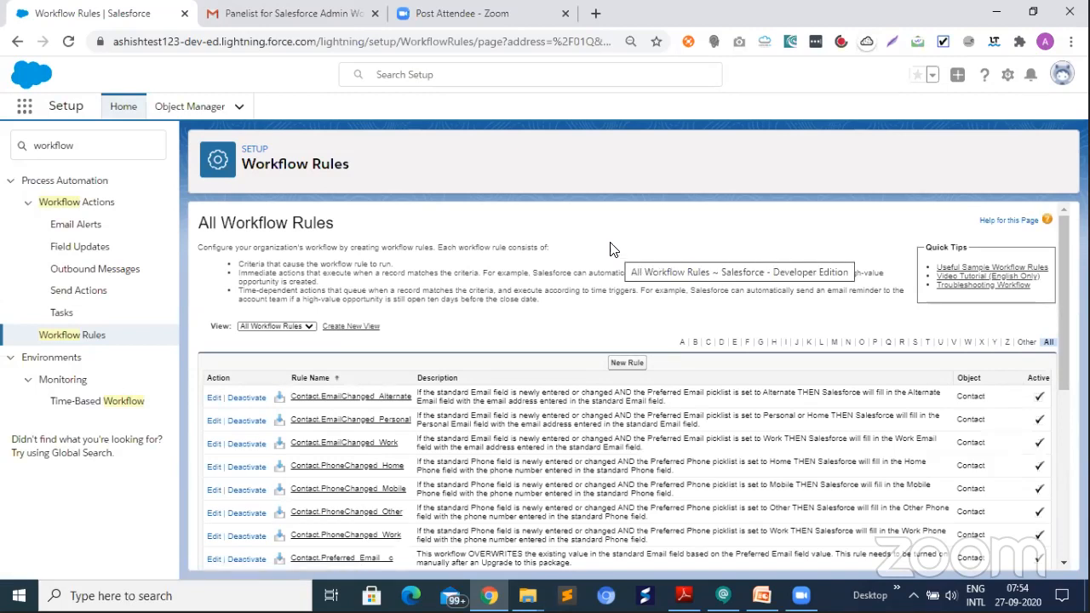
- Start a new workflow rule, choose Reservation as its object and continue to the rule configuration
left_click(626, 365)
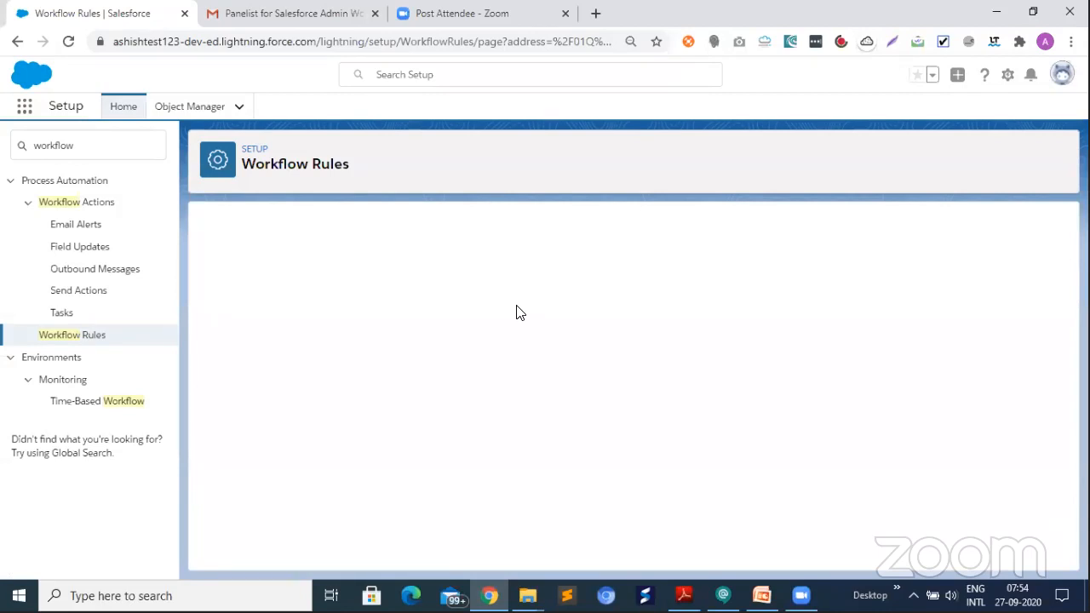
left_click(449, 347)
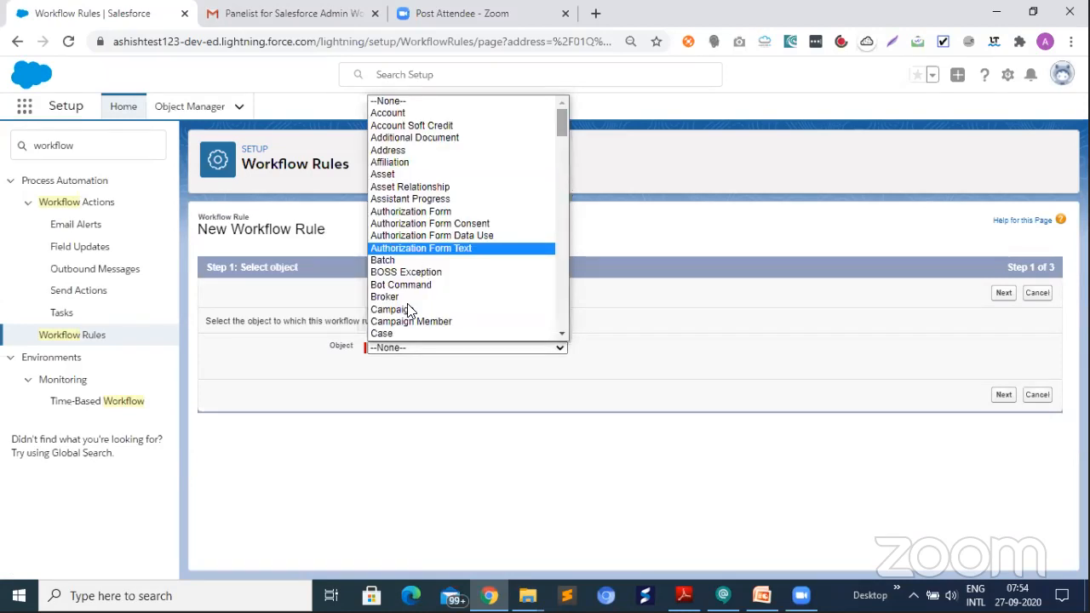
scroll(407, 311, "down", 10)
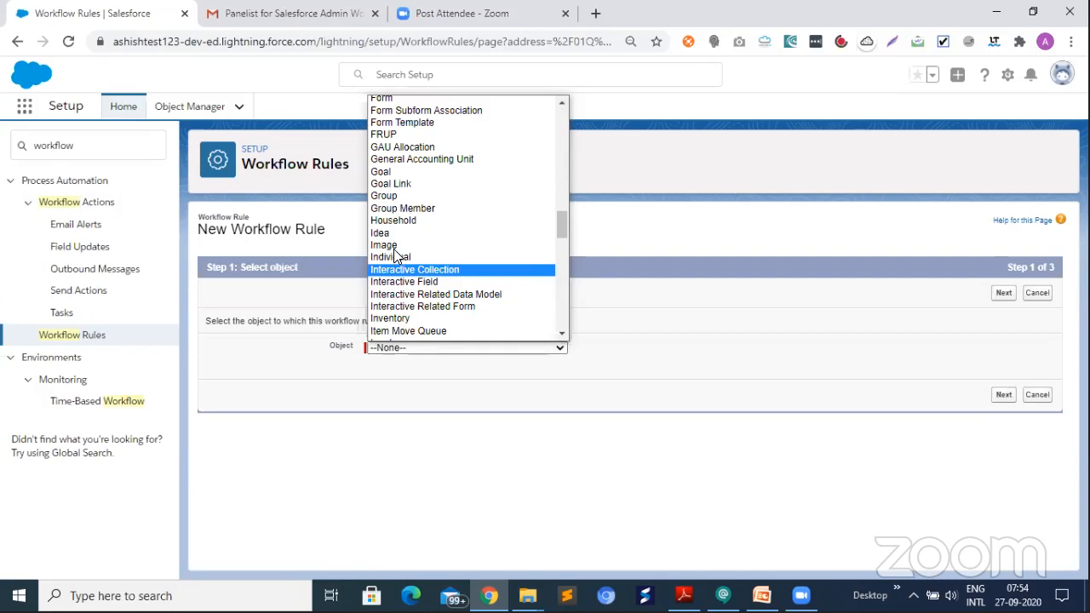
scroll(402, 226, "down", 15)
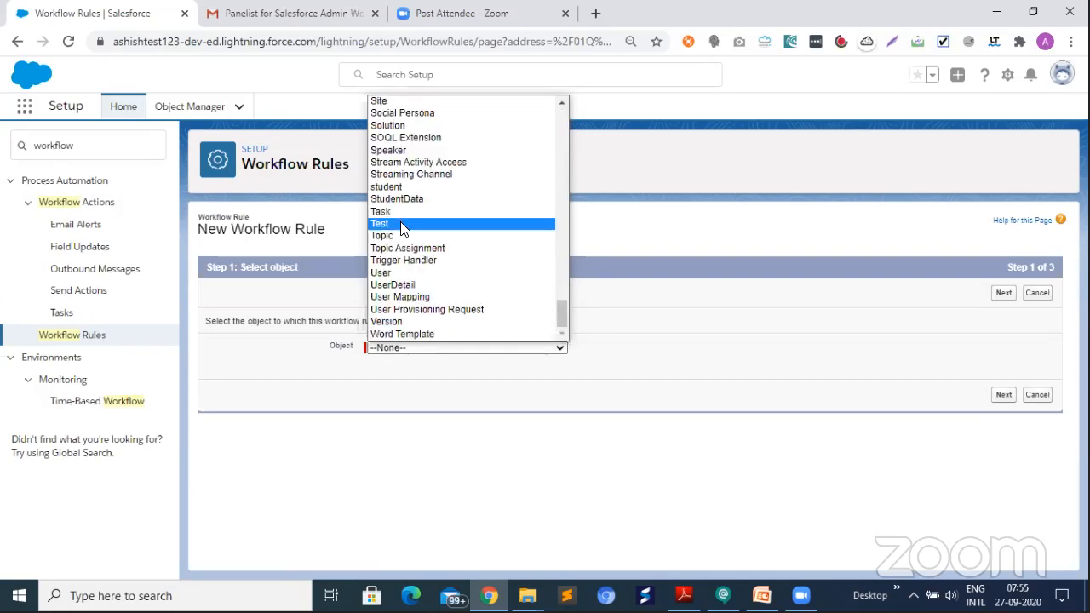
key("r")
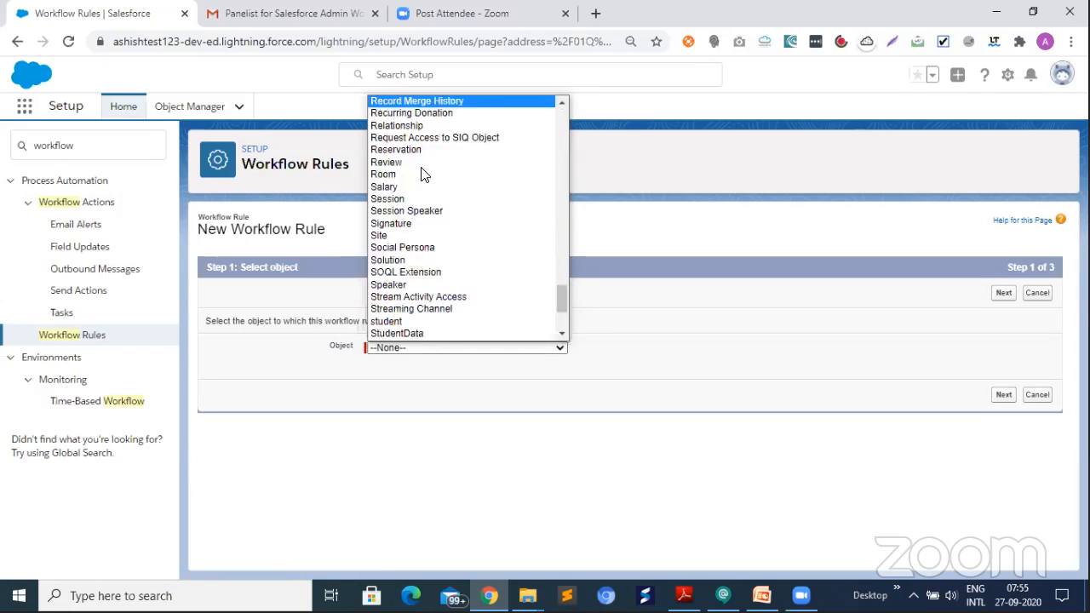
key("e")
key("s")
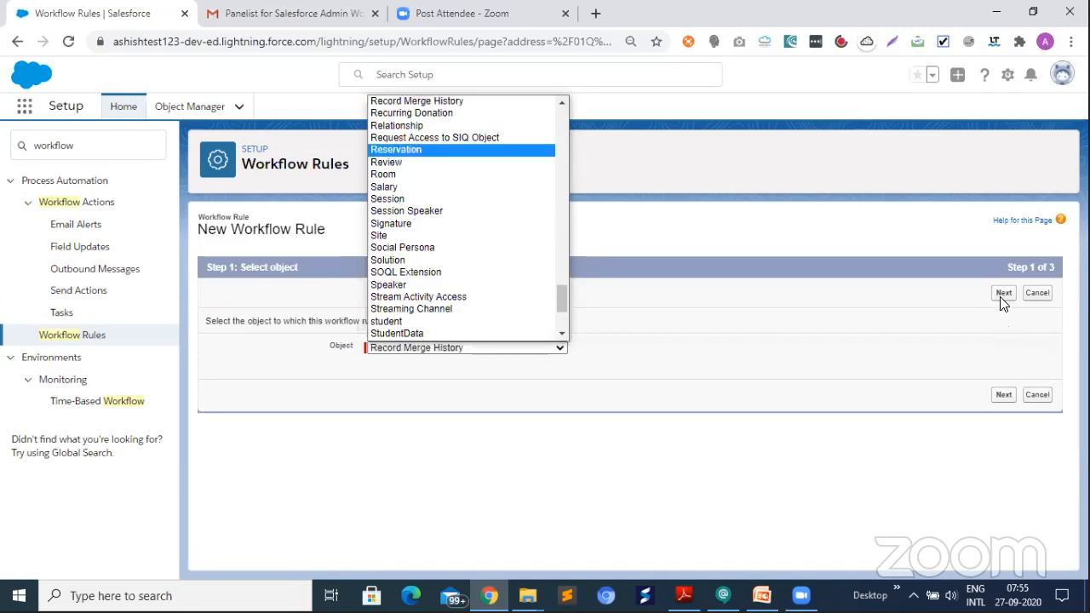
left_click(1004, 298)
left_click(1005, 297)
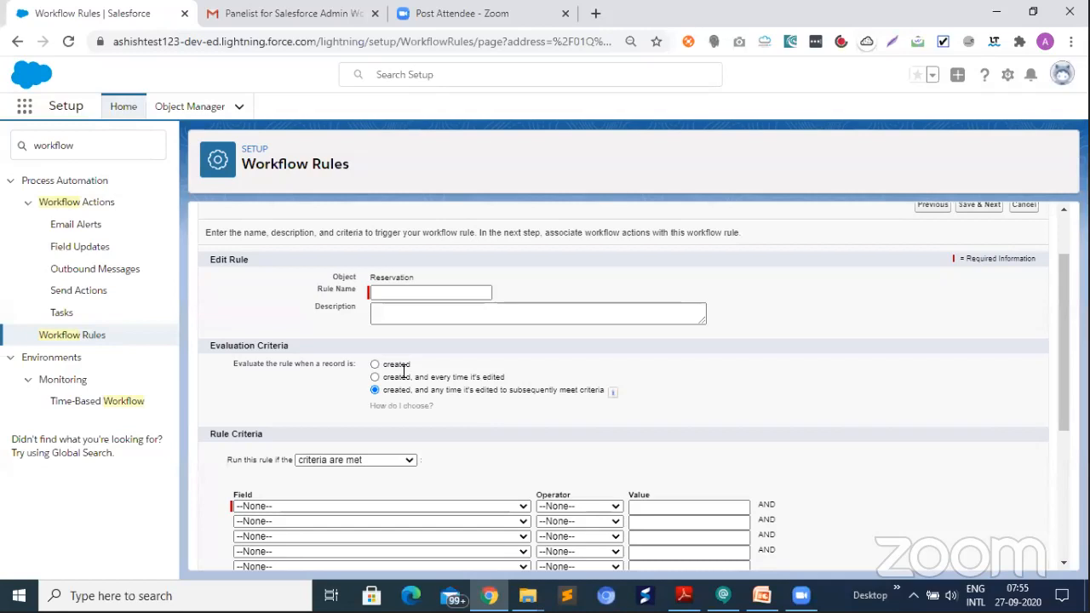
- Name the rule Welcome Mail and set it to be evaluated only when a record is created
scroll(404, 372, "up", 1)
left_click(404, 371)
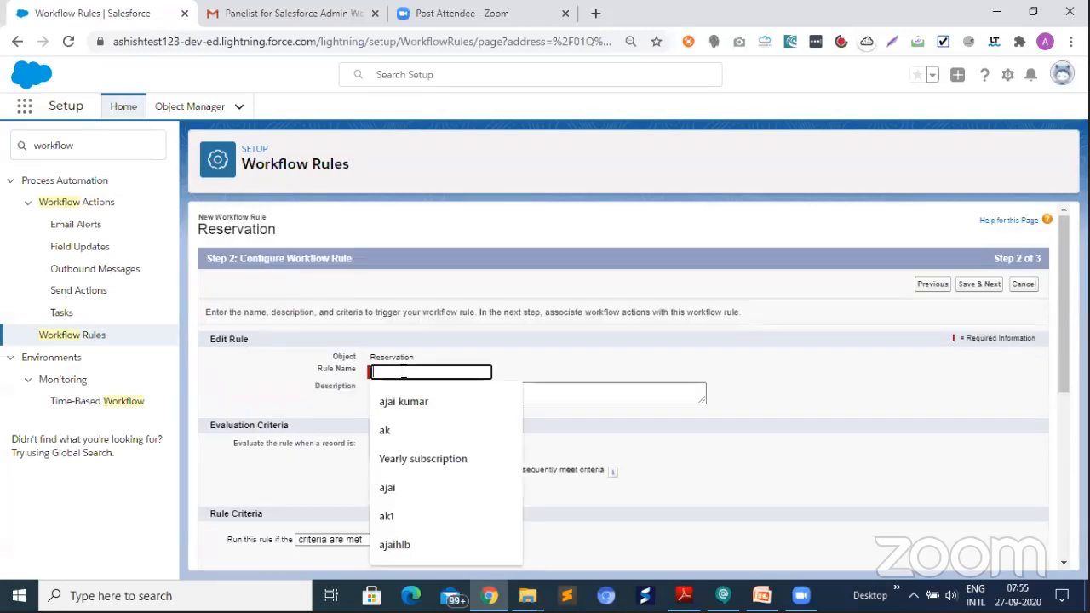
type("Welcome")
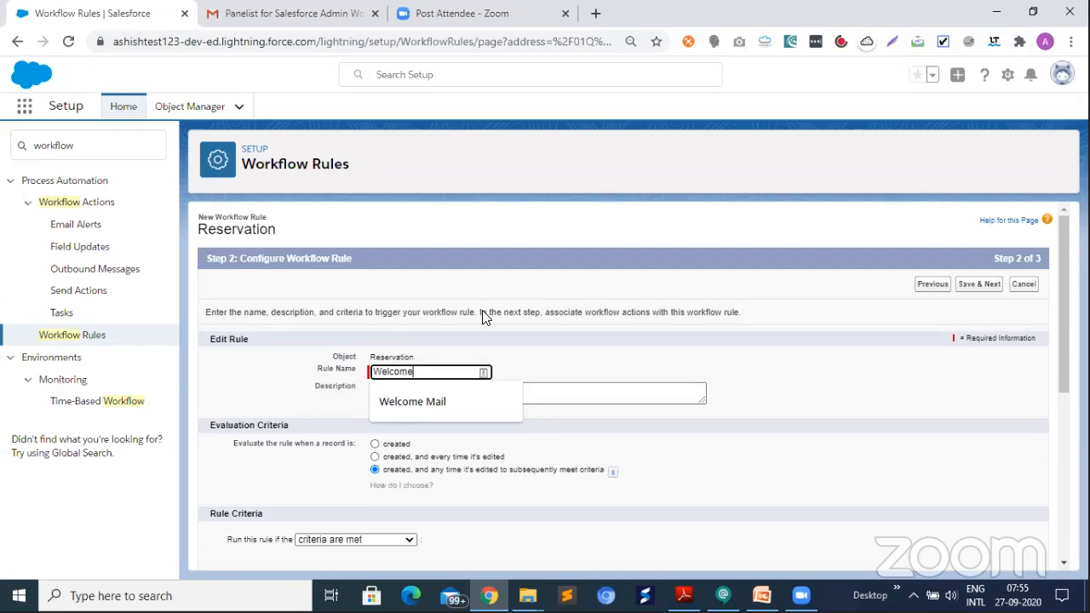
key("Down")
key("Tab")
scroll(483, 316, "down", 1)
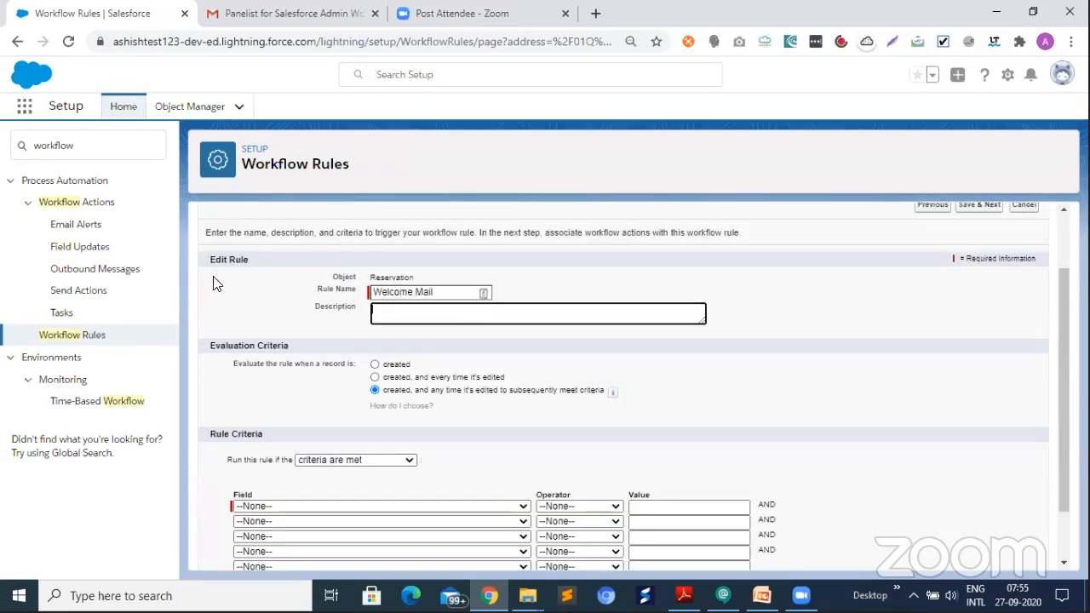
scroll(296, 283, "down", 1)
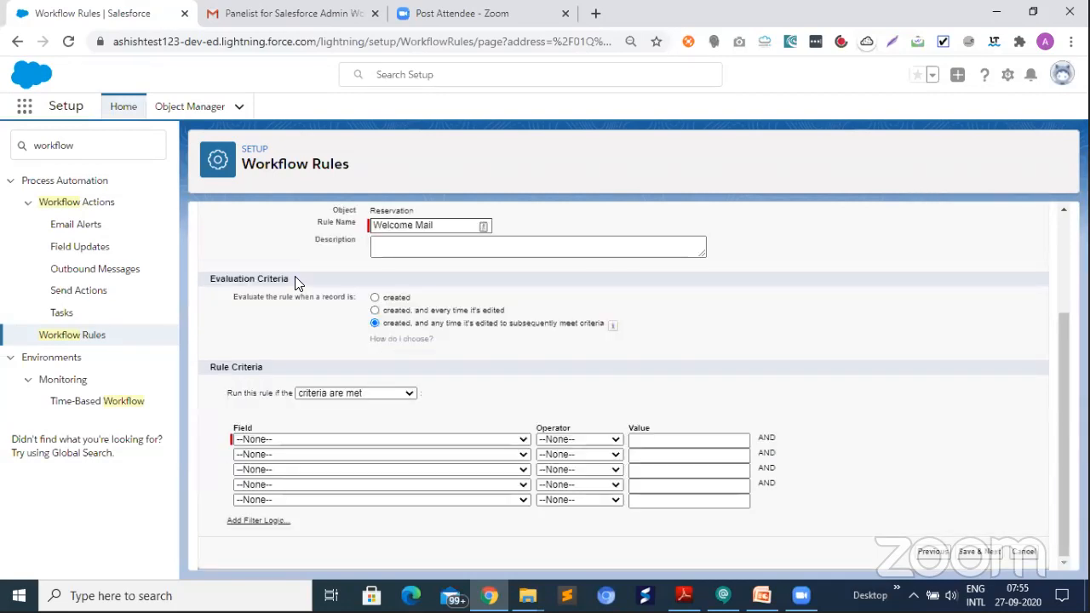
left_click(375, 298)
- Set the rule criteria to Reservation: Email not equal to a blank value, and save to continue to the workflow actions
left_click(386, 394)
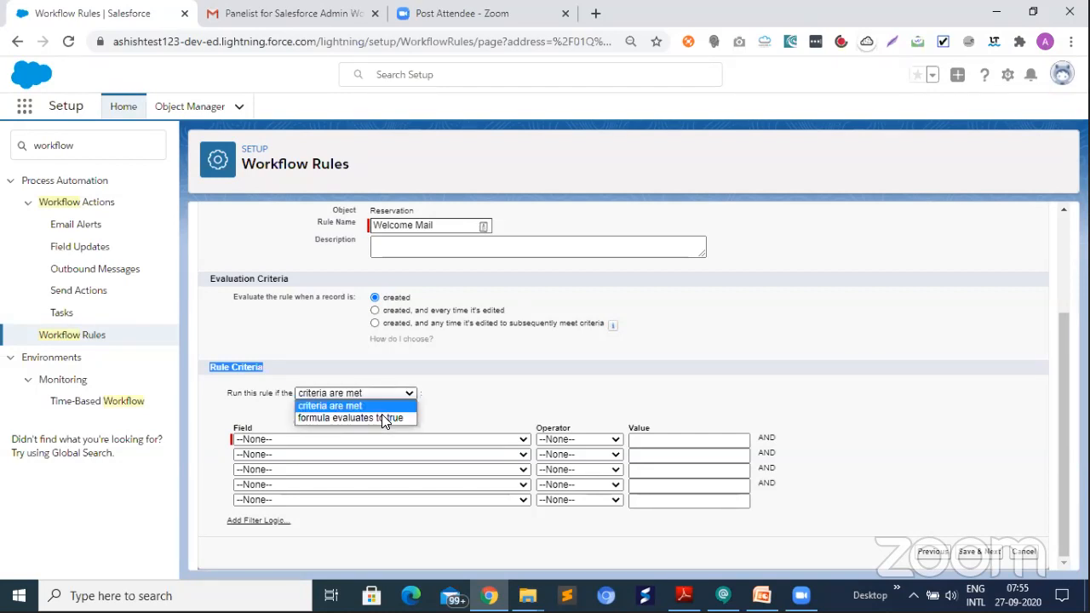
left_click(326, 441)
left_click(325, 436)
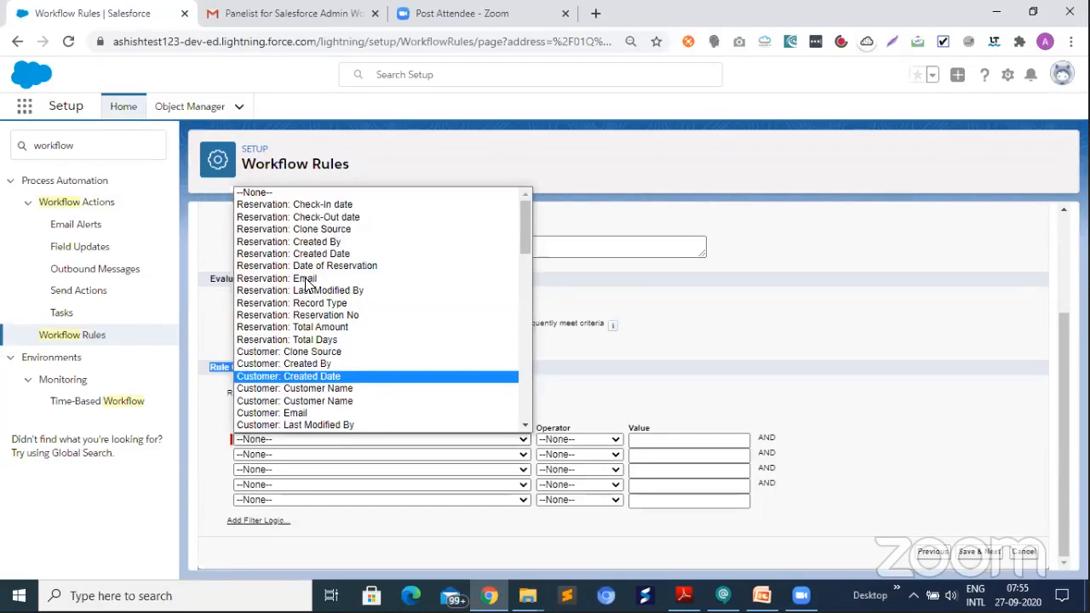
left_click(447, 458)
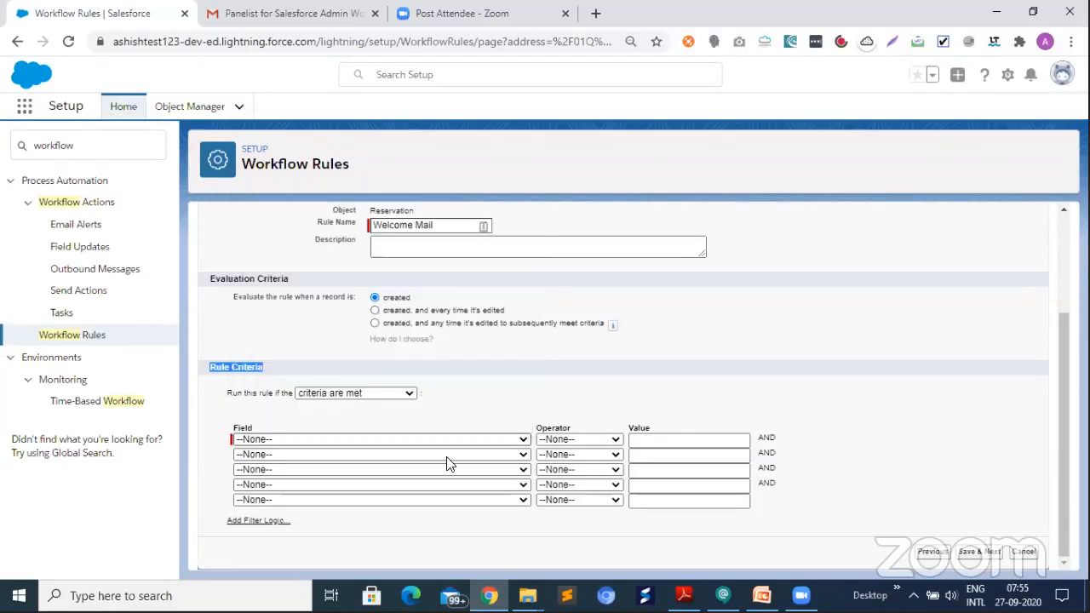
left_click(554, 441)
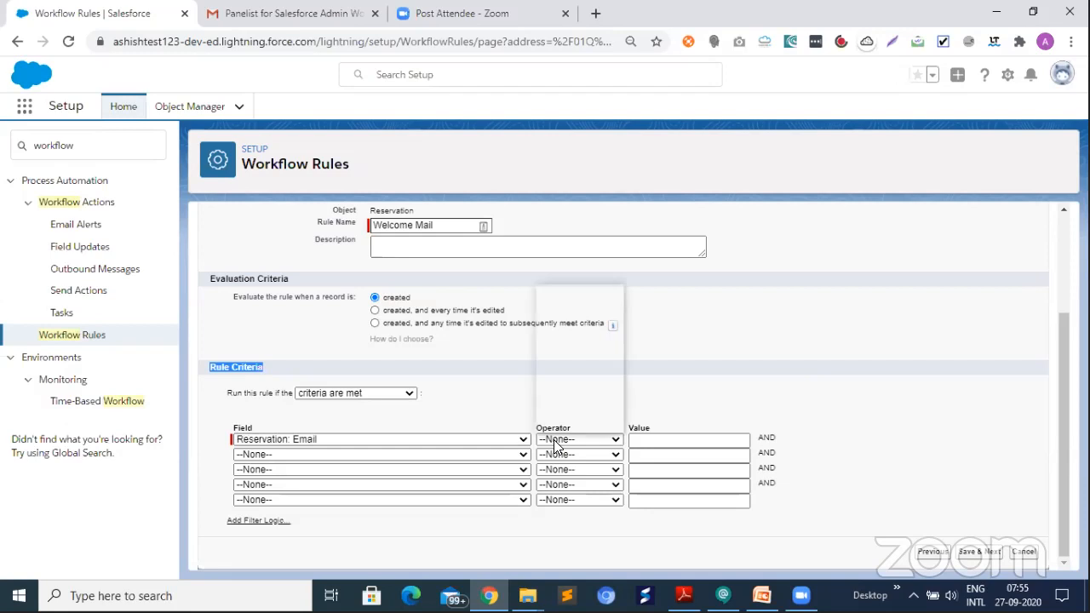
left_click(568, 322)
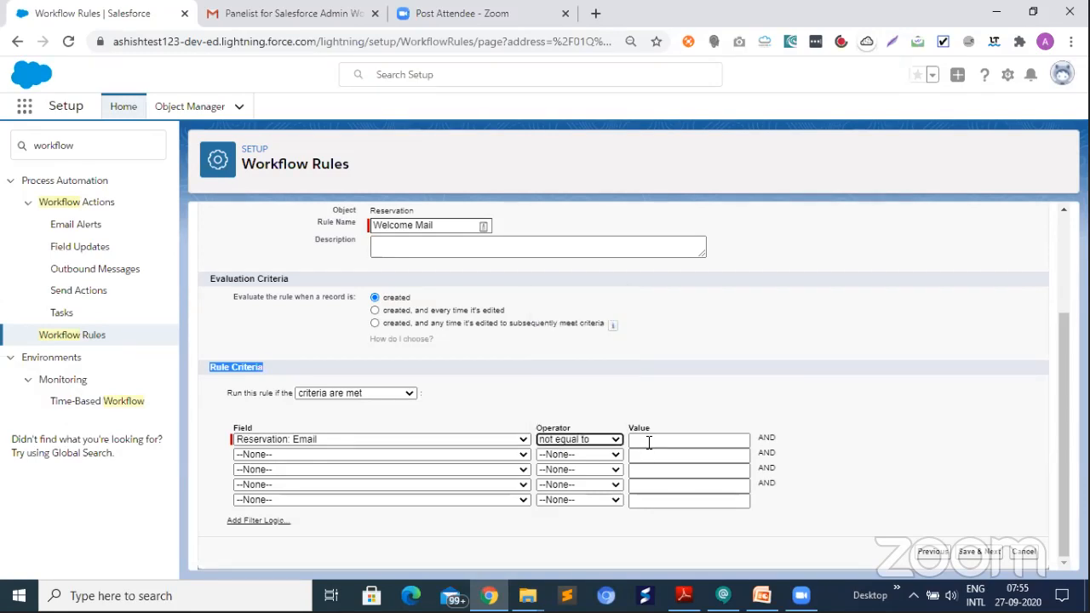
left_click(689, 440)
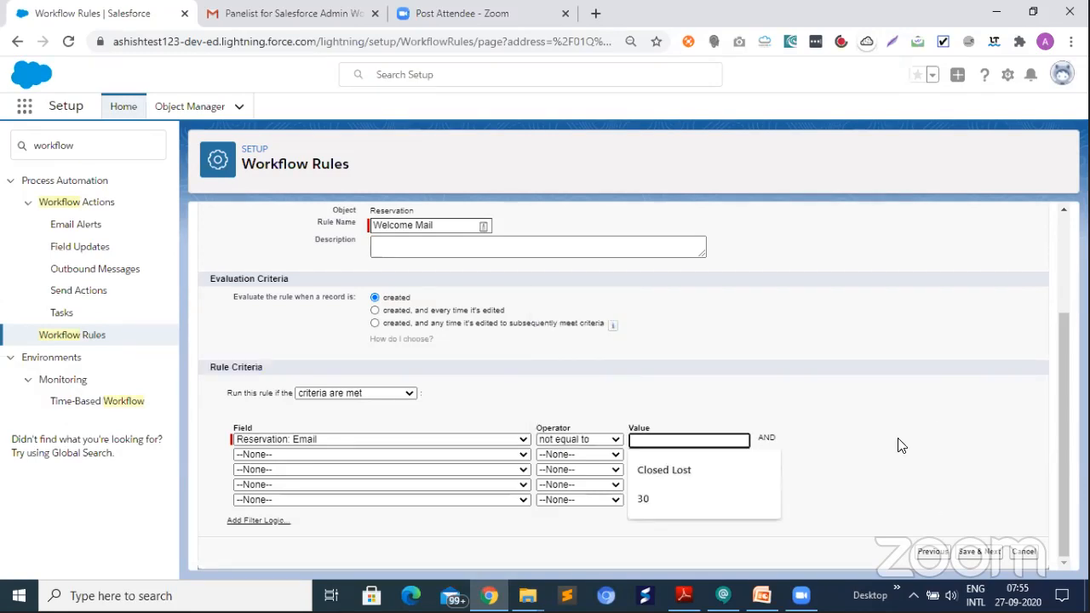
left_click(977, 558)
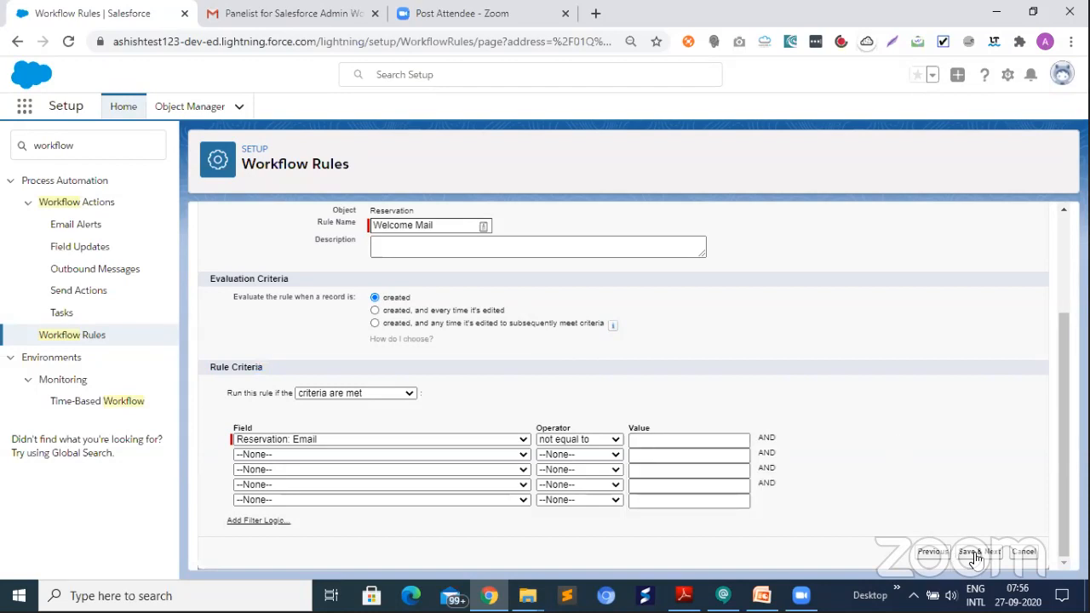
left_click(977, 558)
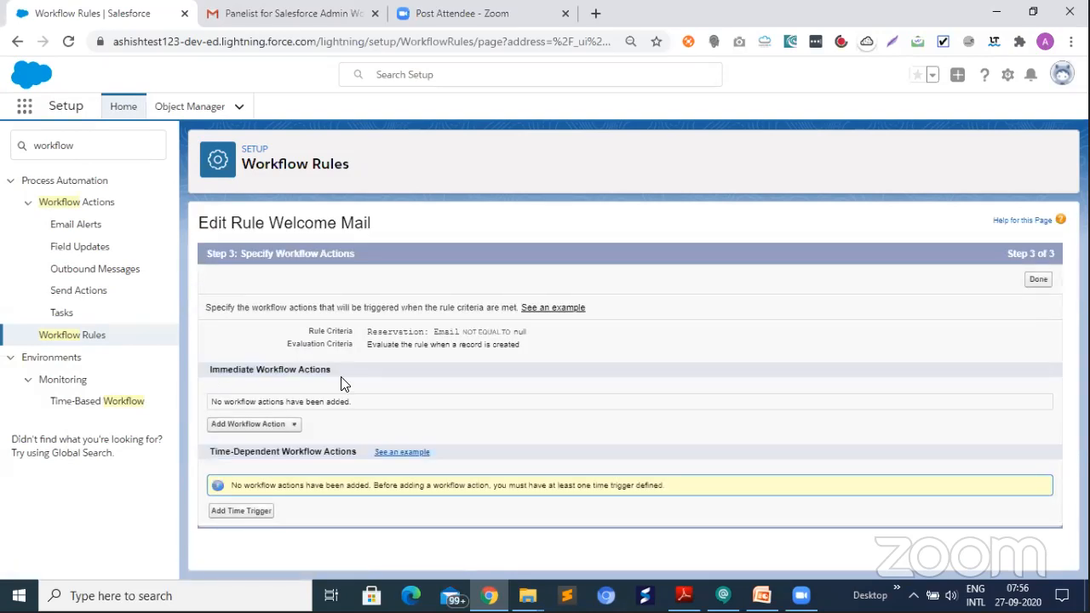
left_click_drag(210, 371, 340, 378)
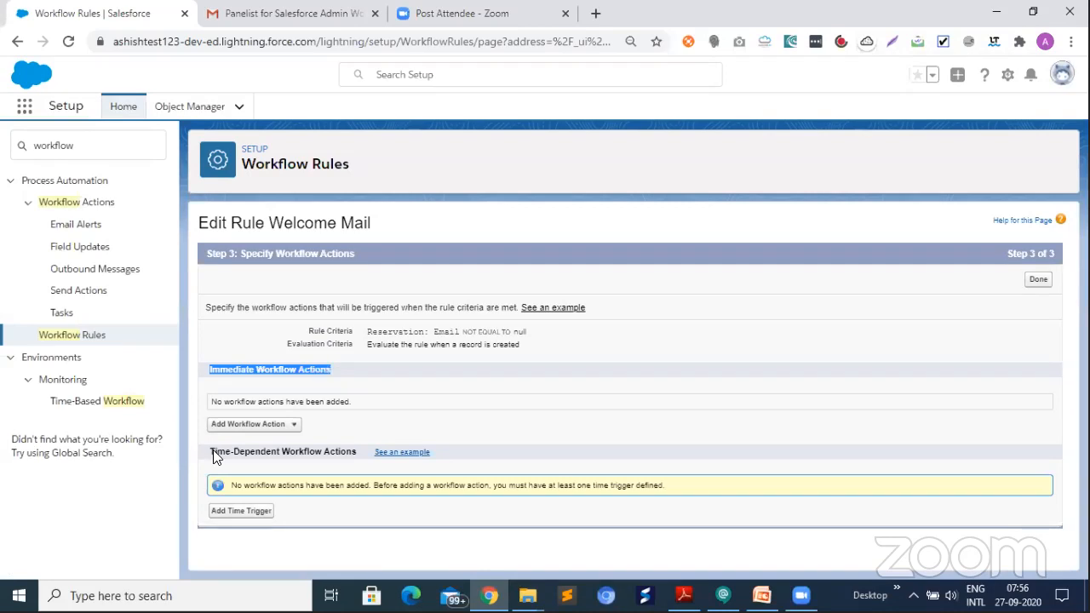
left_click_drag(215, 452, 348, 460)
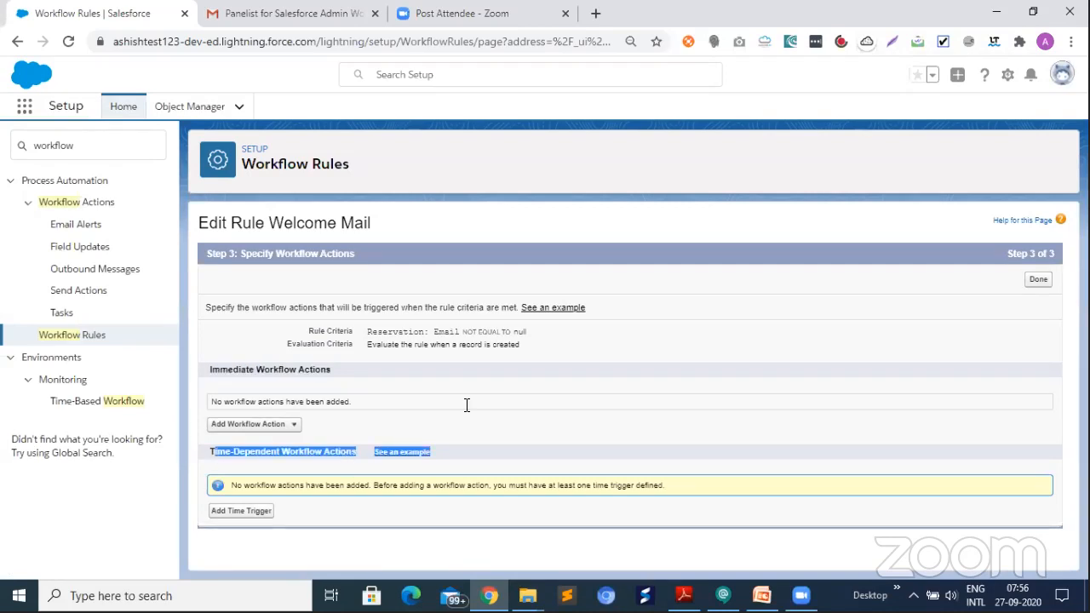
left_click(234, 379)
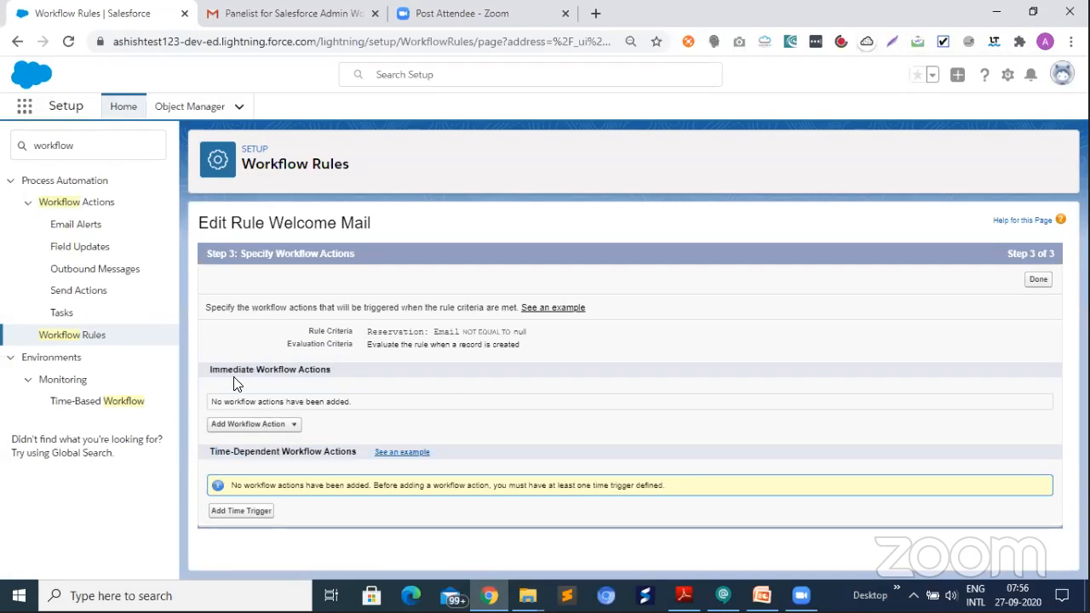
- Add a new email alert as an immediate workflow action, with the description "Mail for welcome Client" and the matching unique name
left_click(286, 430)
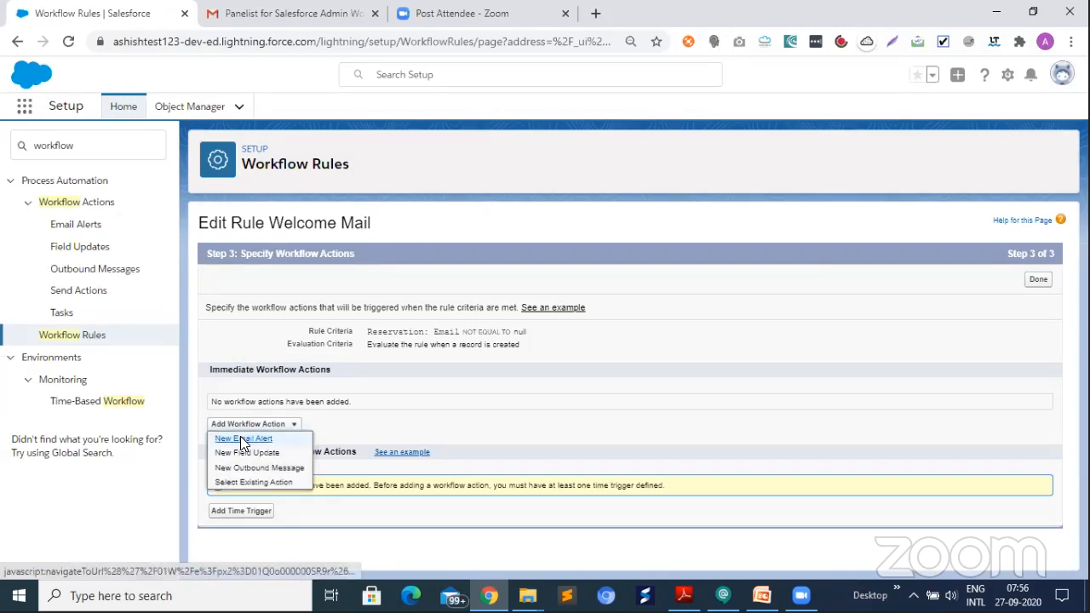
left_click(241, 439)
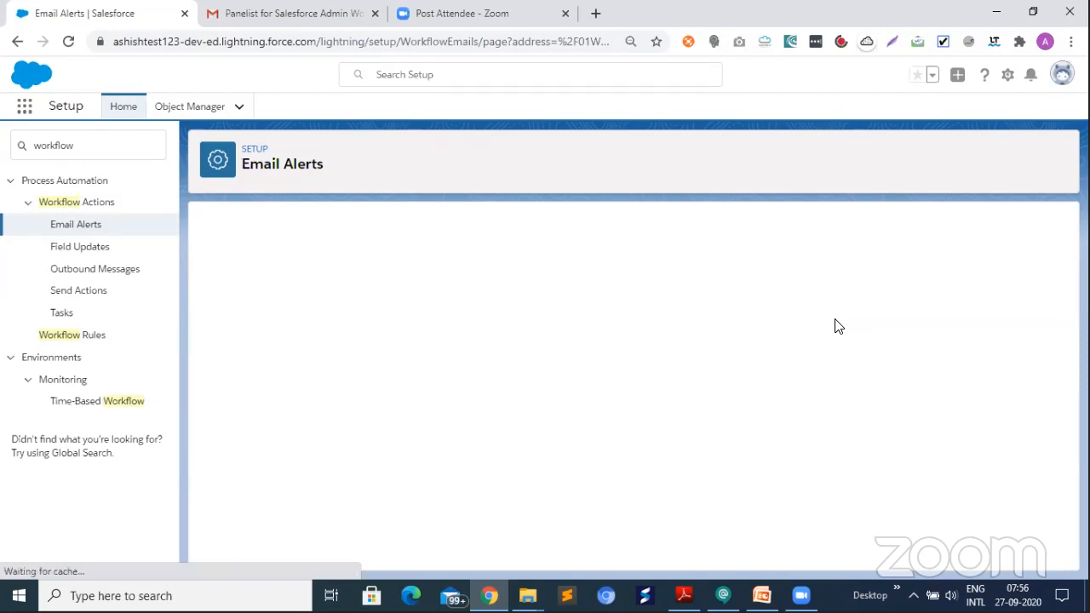
left_click(363, 318)
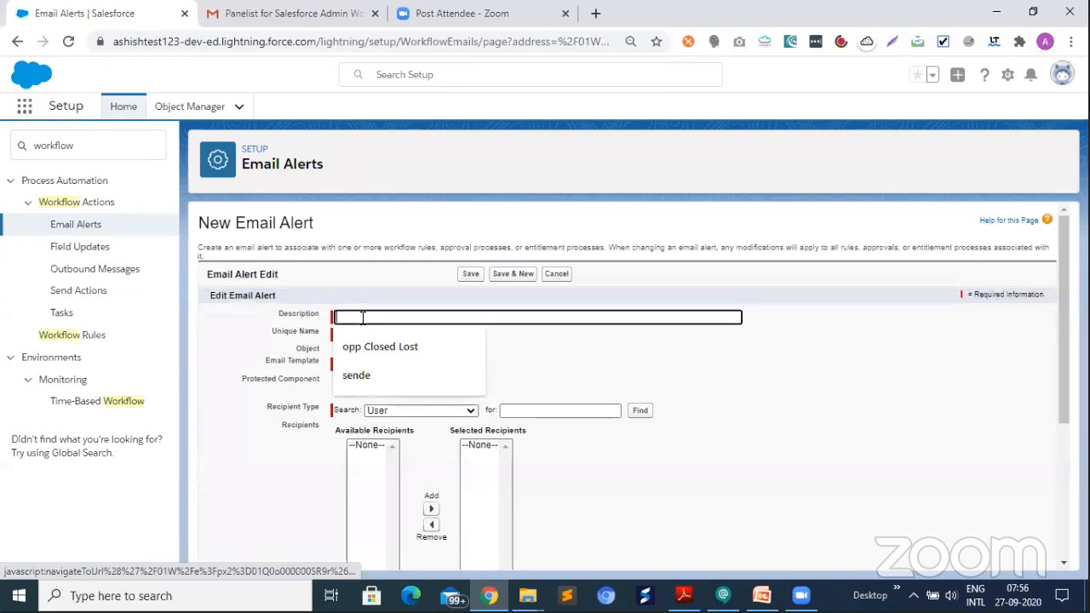
type("Ma")
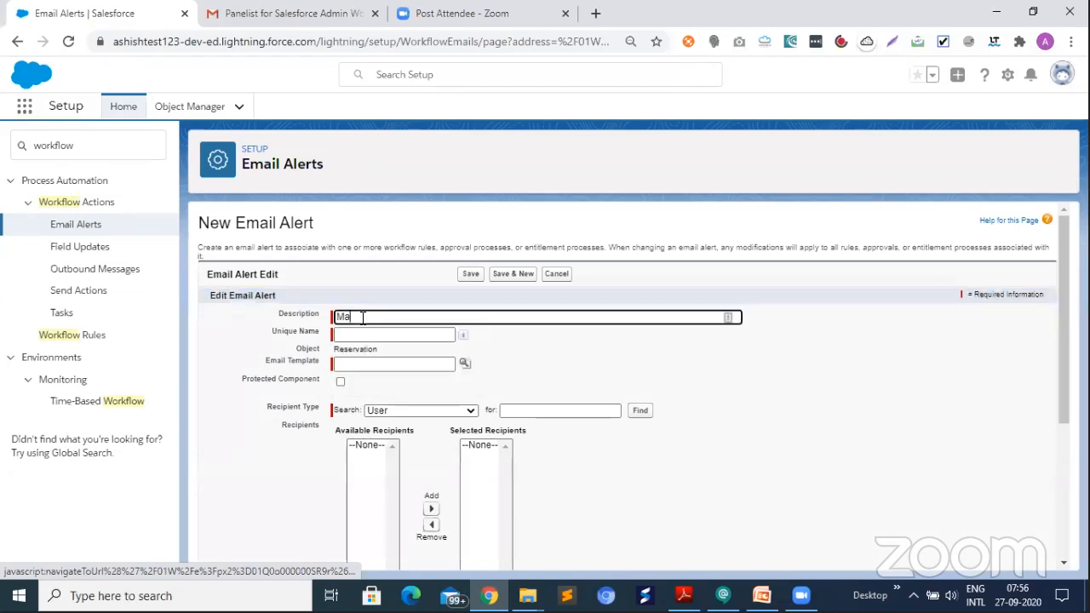
type("il for")
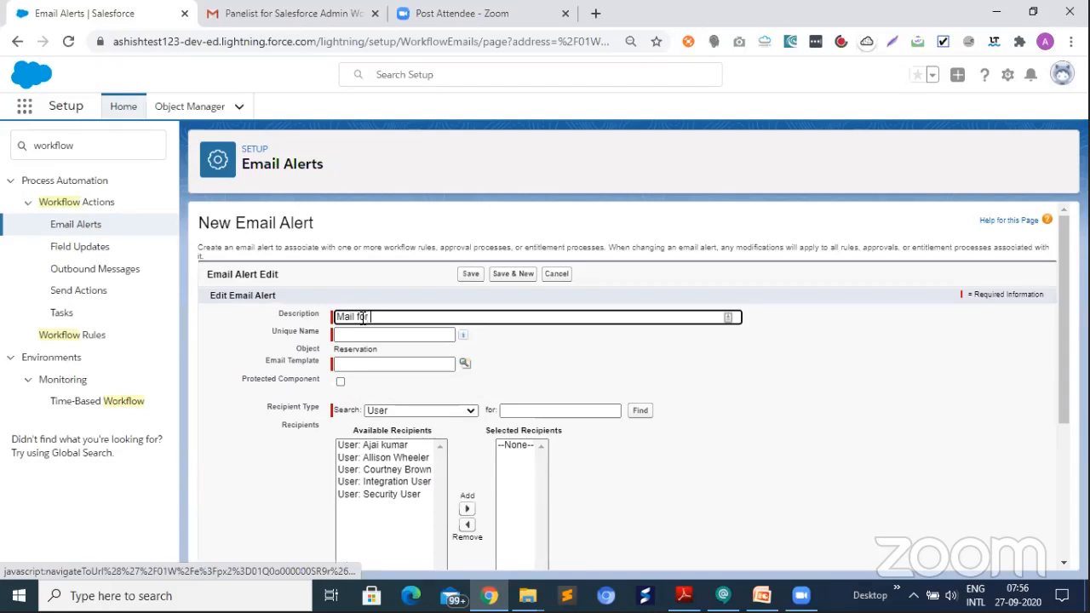
type(" welcome Client")
key("Tab")
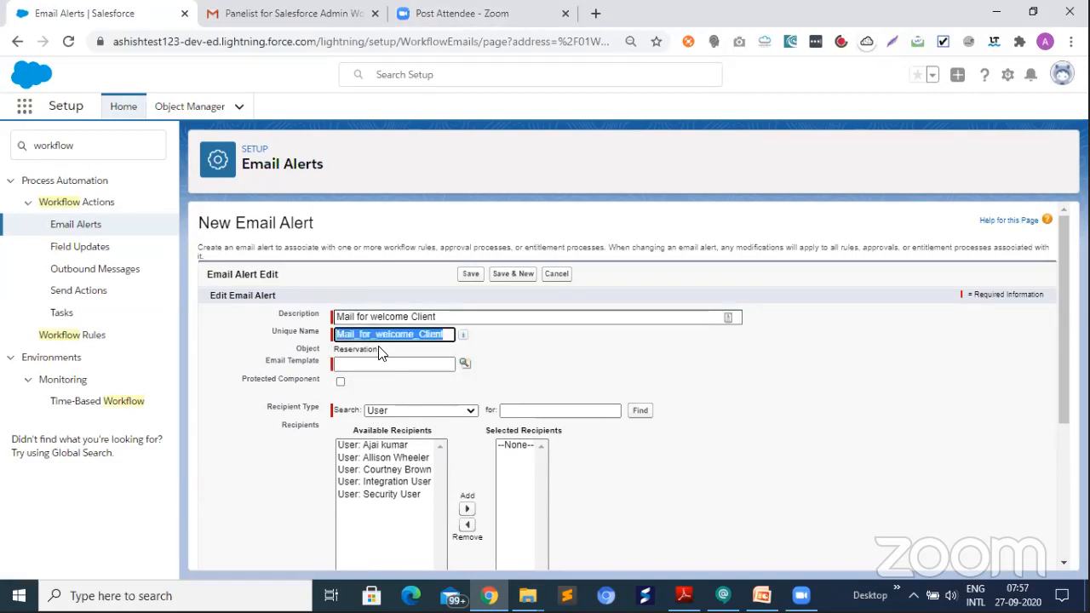
- Look up and assign the Welcome Mail template as the alert's email template
triple_click(321, 365)
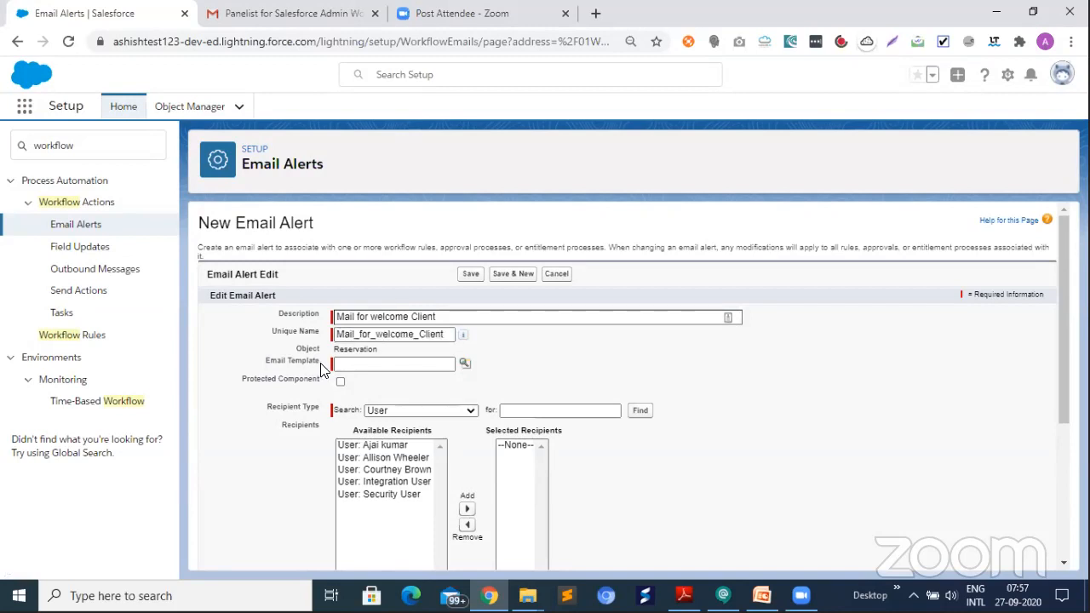
left_click(465, 364)
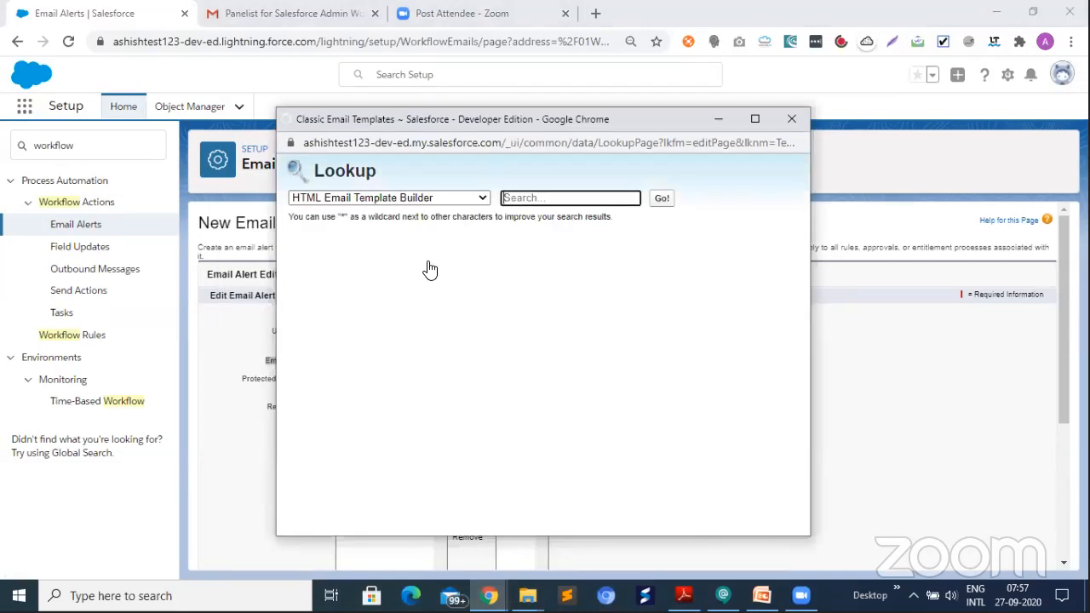
left_click(314, 476)
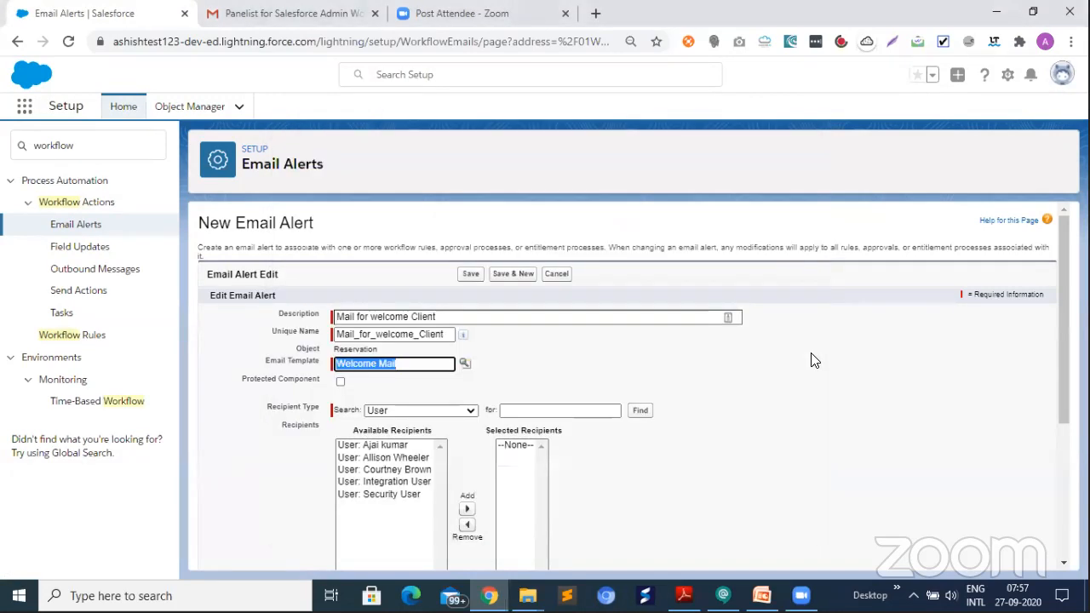
scroll(247, 361, "down", 2)
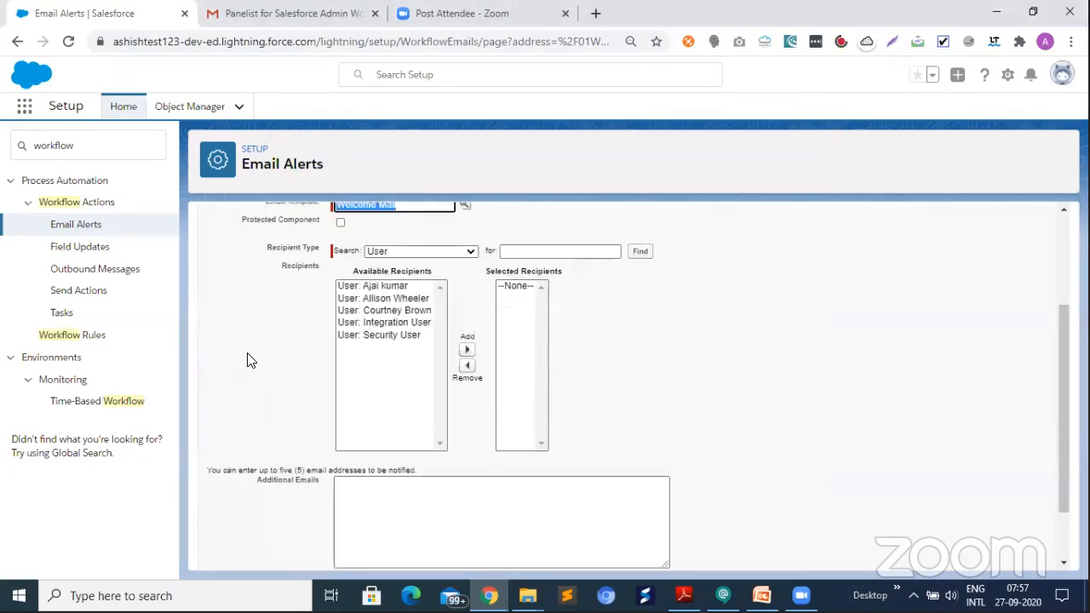
- Set the alert's recipient type to Email Field and add Email Field: Email to the selected recipients
scroll(290, 413, "up", 2)
left_click(306, 412)
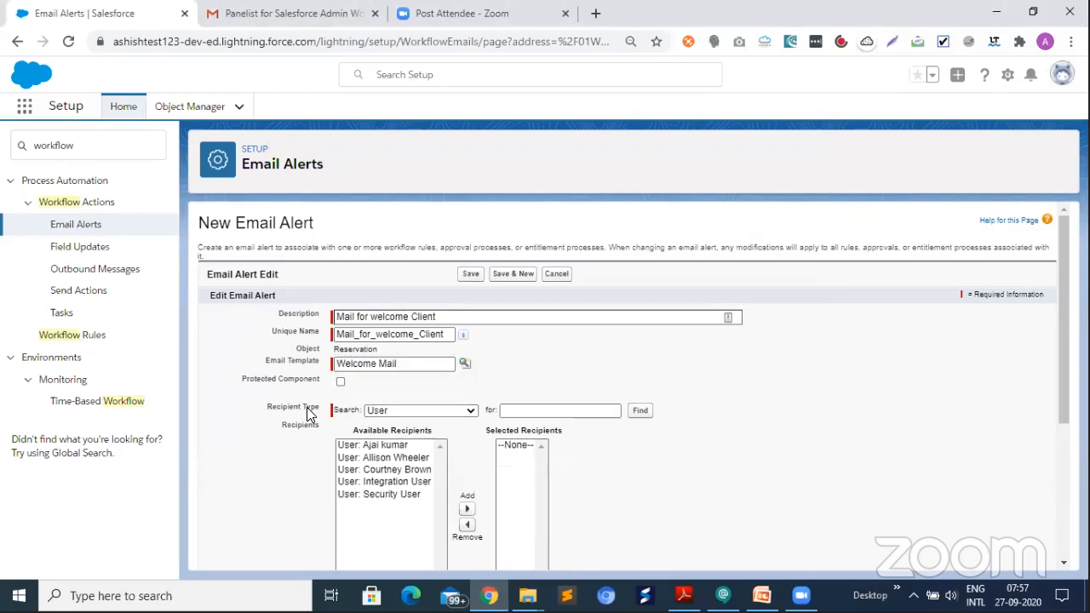
left_click_drag(312, 412, 403, 416)
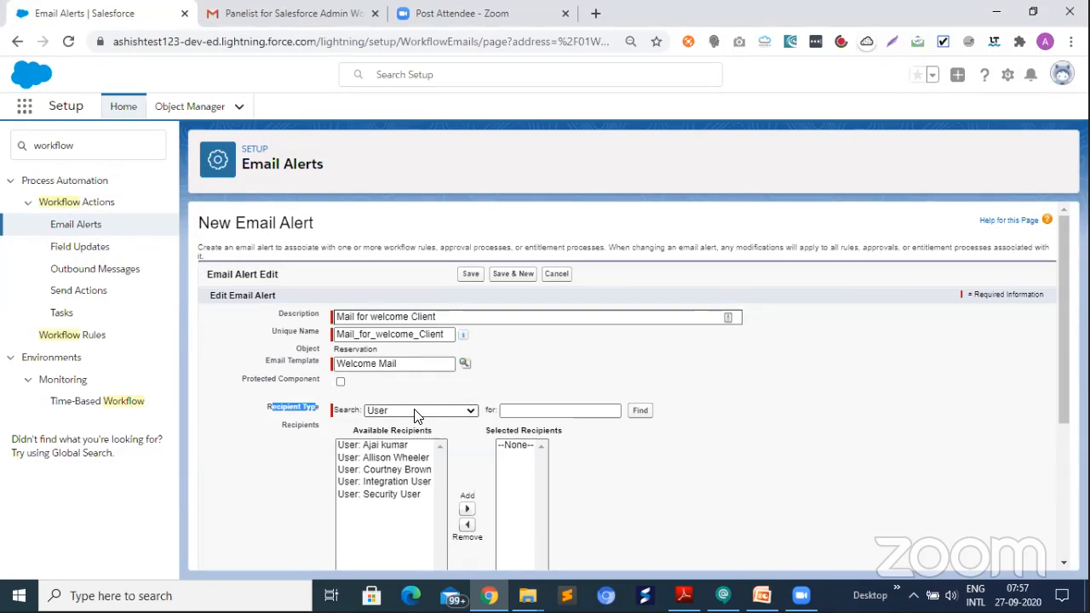
left_click(415, 412)
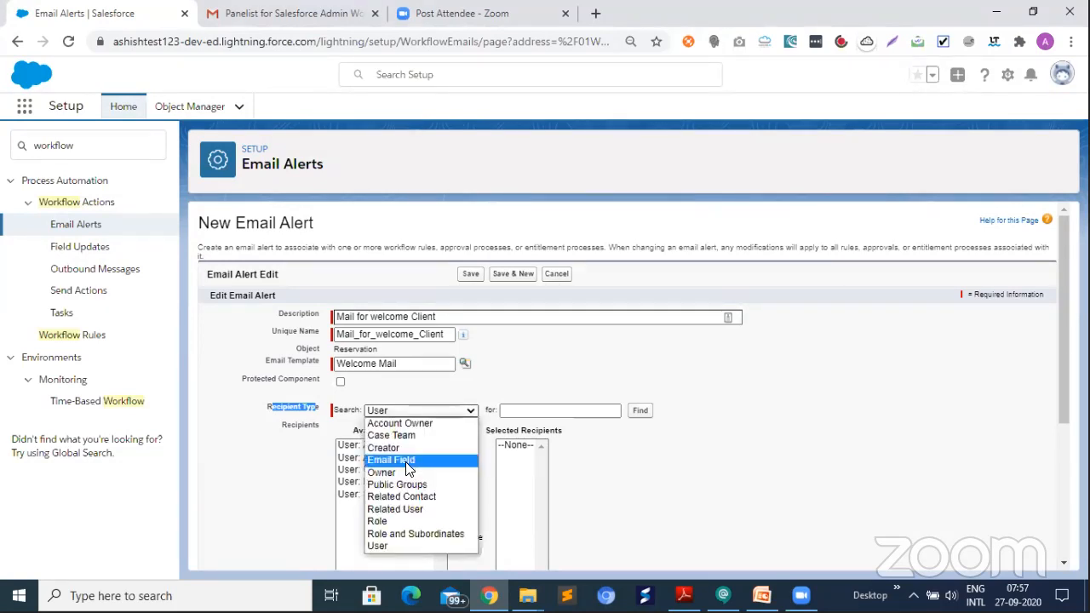
left_click(407, 463)
left_click(366, 444)
scroll(367, 426, "down", 1)
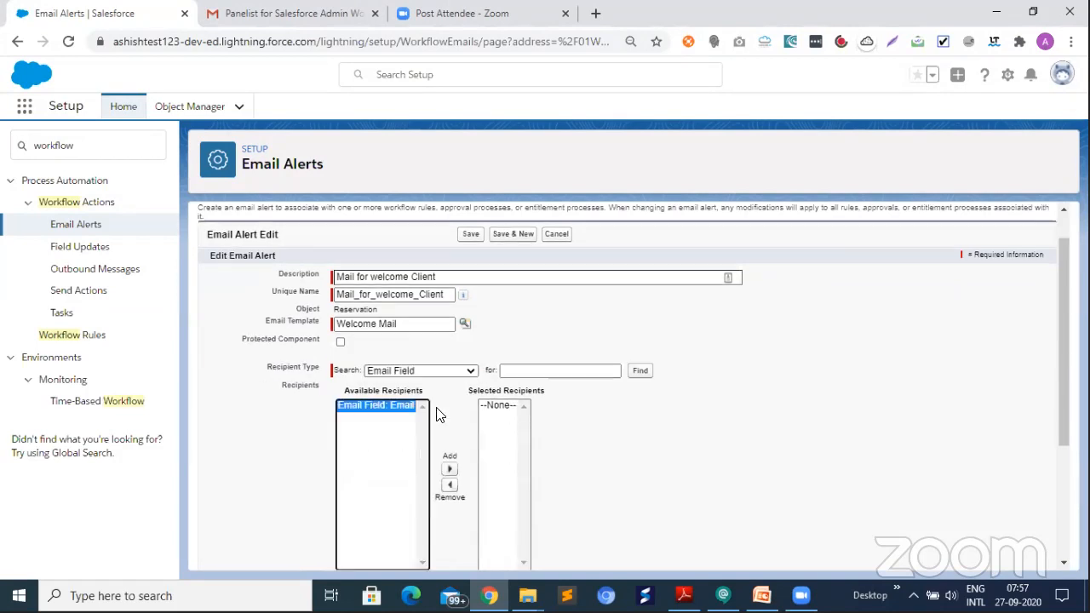
left_click(450, 471)
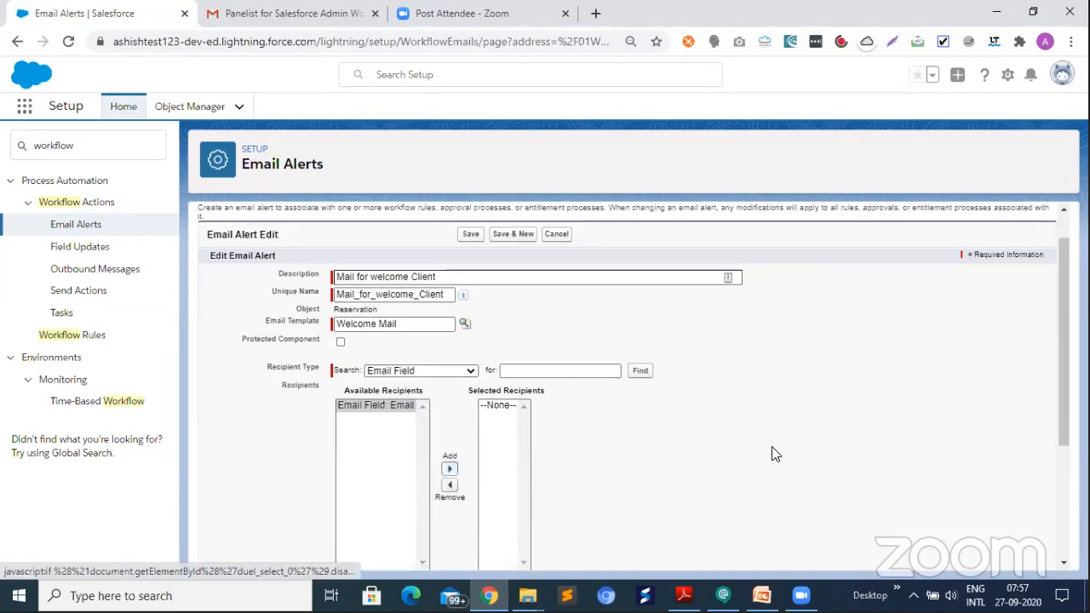
- Review the additional emails and From address settings, and save the email alert
scroll(552, 442, "down", 2)
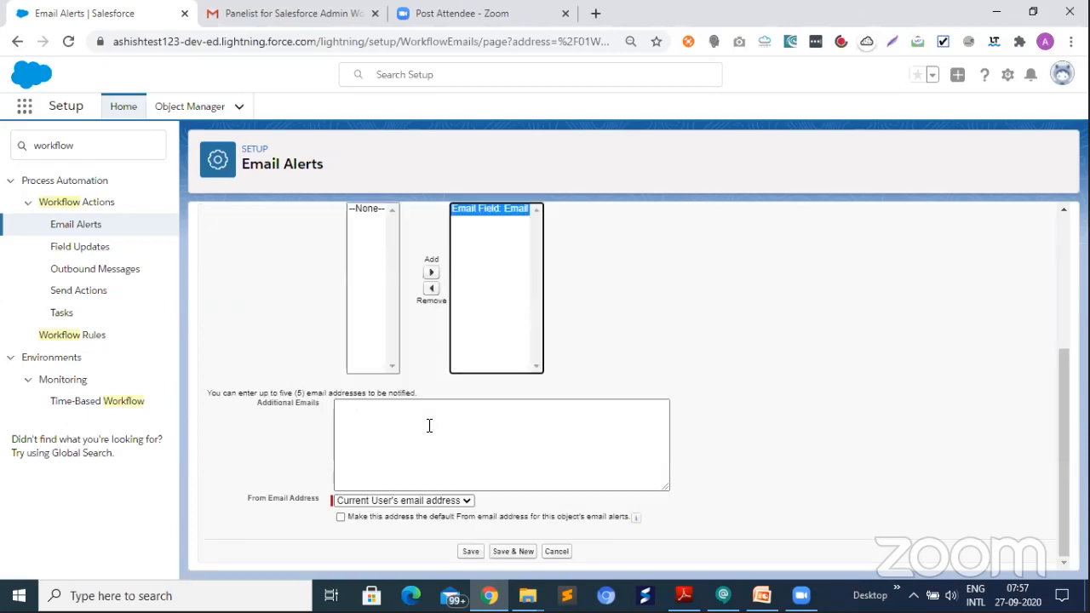
left_click(339, 426)
key("Tab")
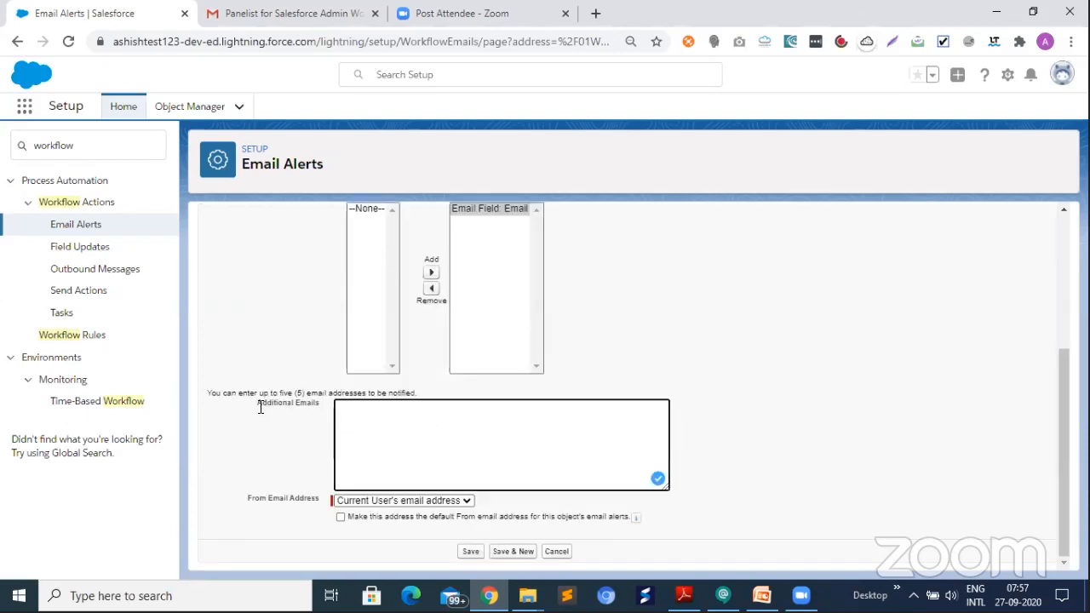
left_click_drag(263, 393, 305, 394)
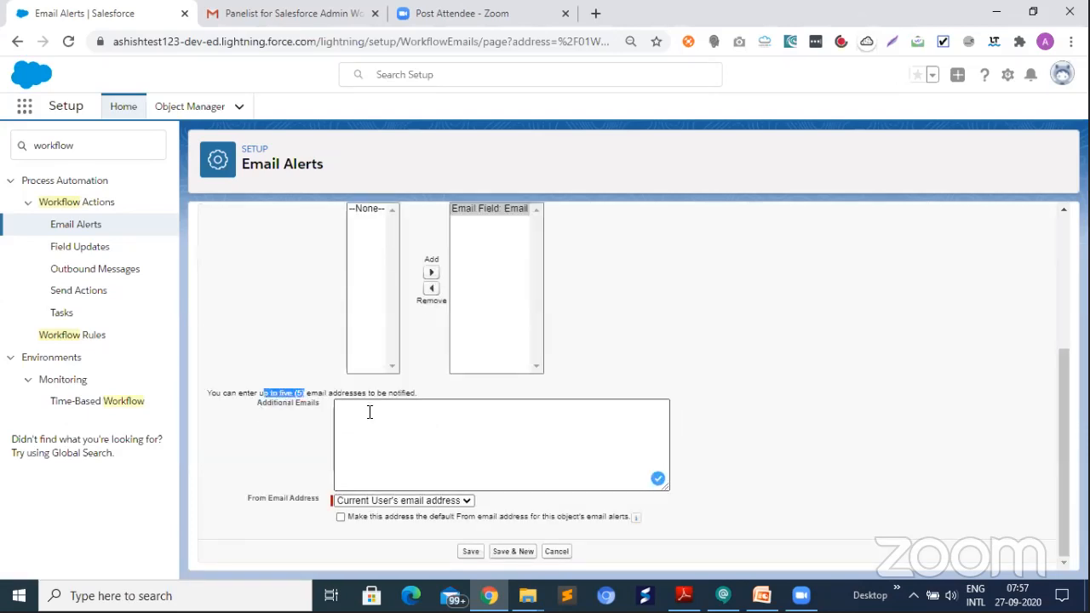
left_click(369, 412)
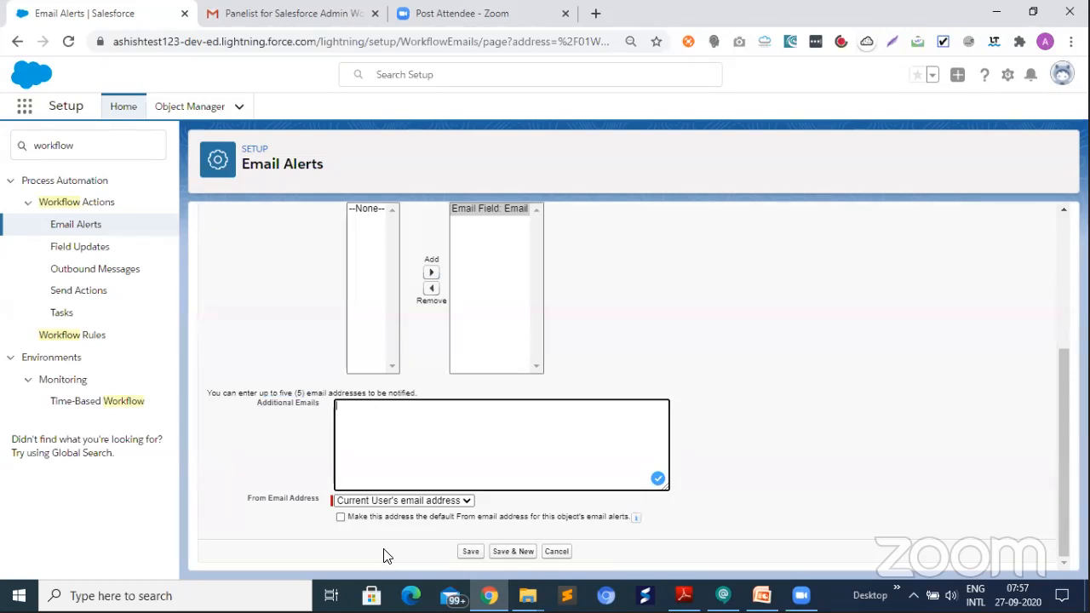
left_click(835, 451)
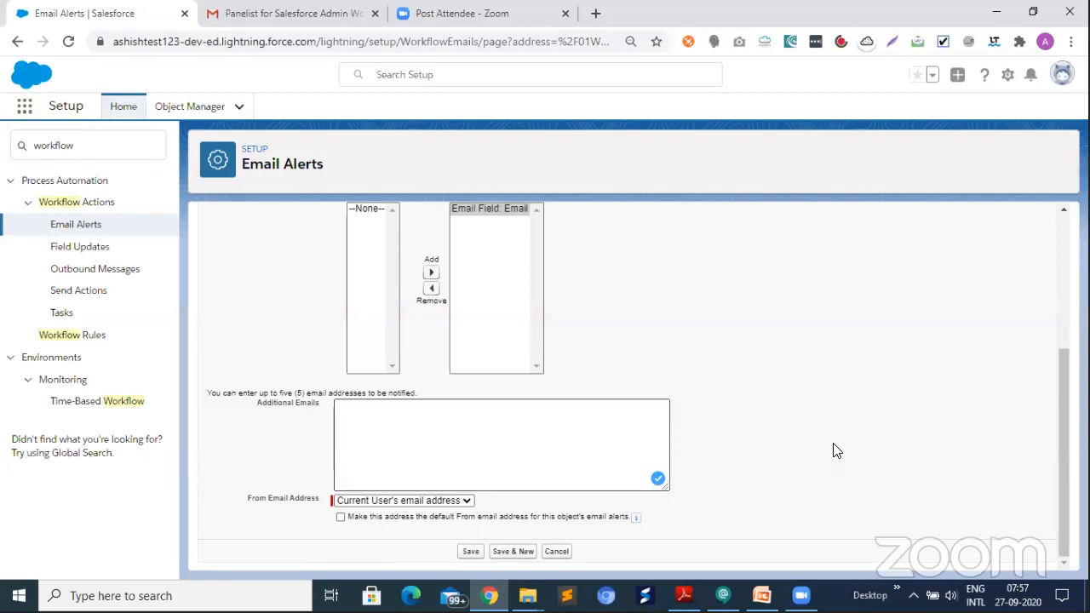
left_click(471, 551)
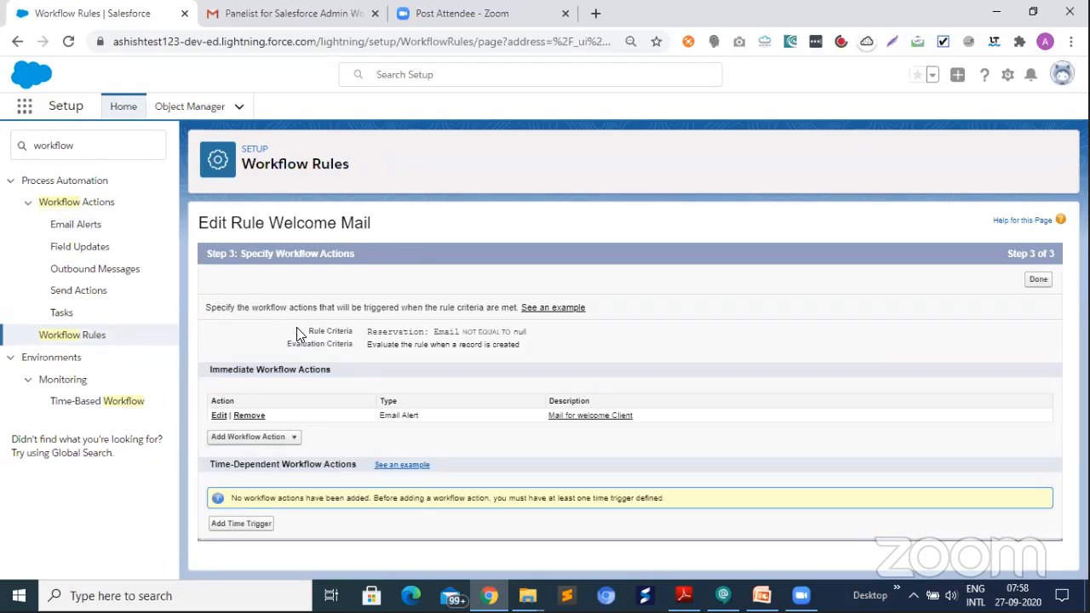
- Finish specifying the workflow actions and activate the Welcome Mail rule
double_click(768, 350)
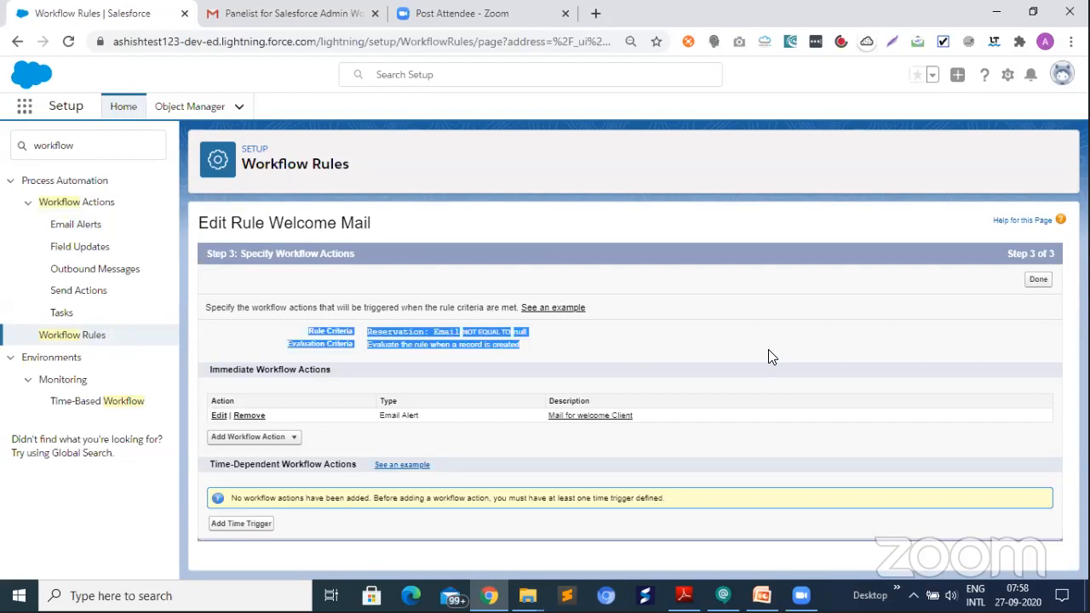
left_click(1036, 281)
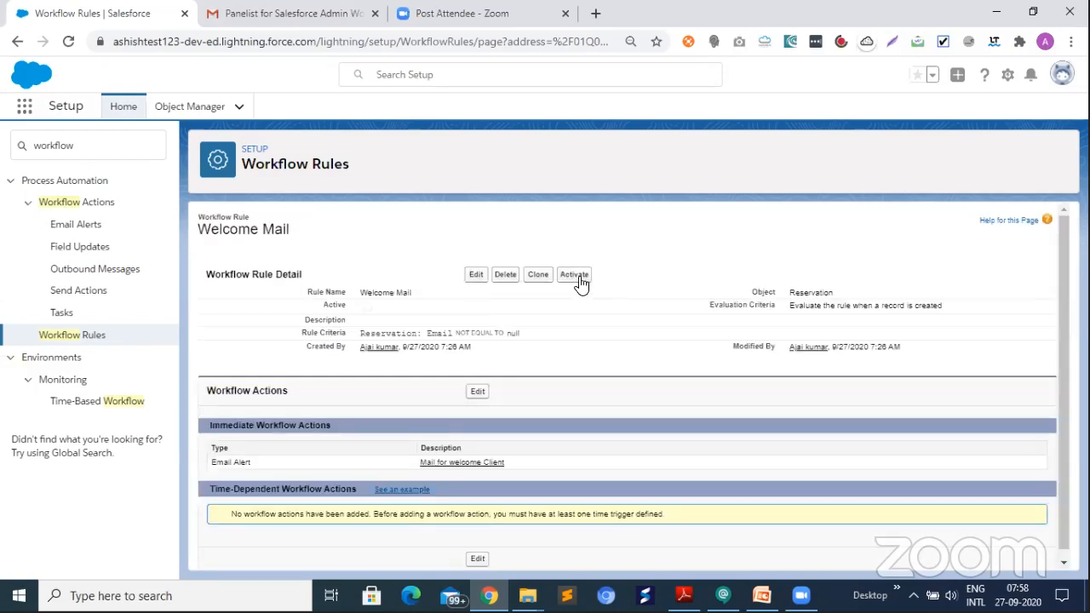
left_click(577, 276)
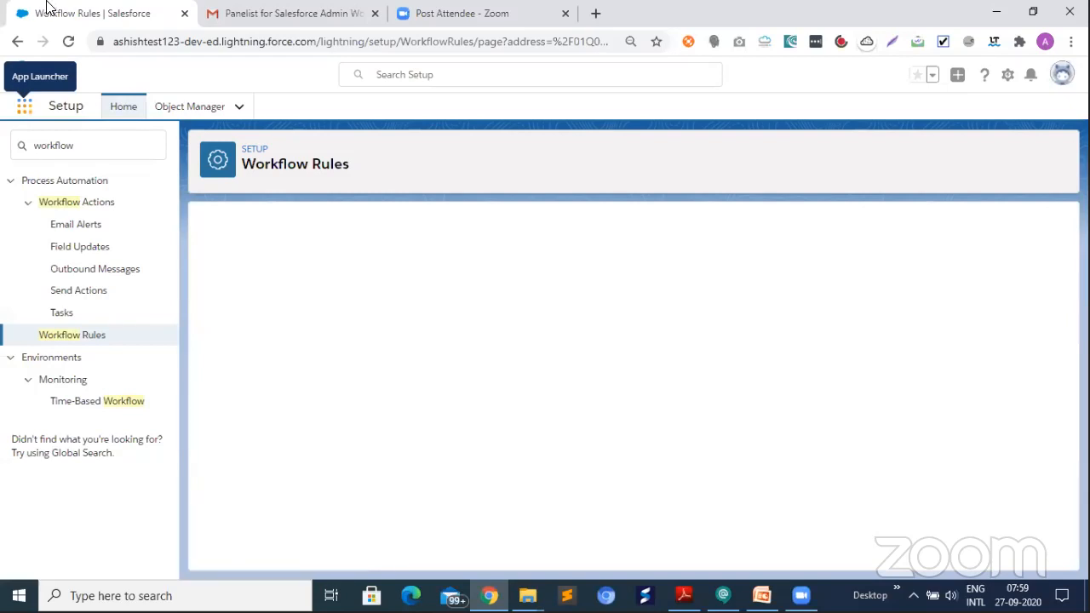
- Search the apps and items for "reser" and open the Reservations list
left_click(25, 108)
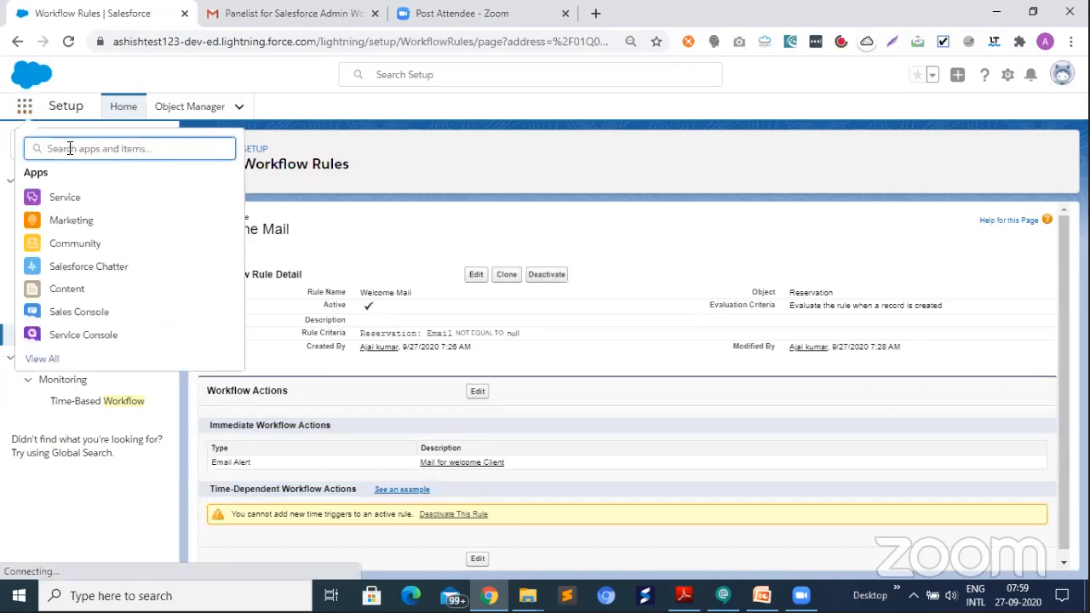
type("reser")
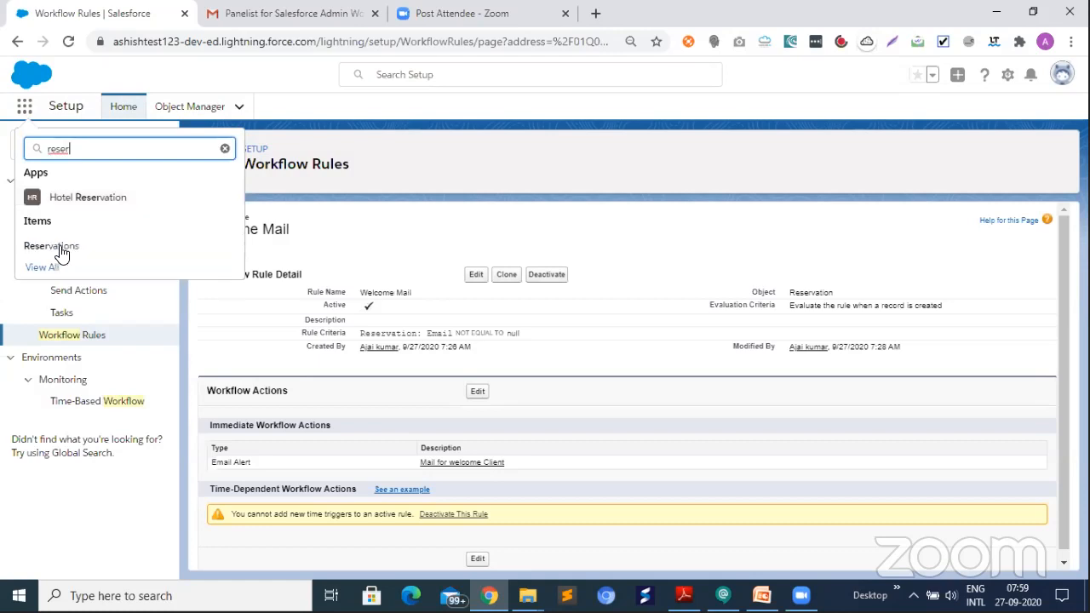
left_click(60, 249)
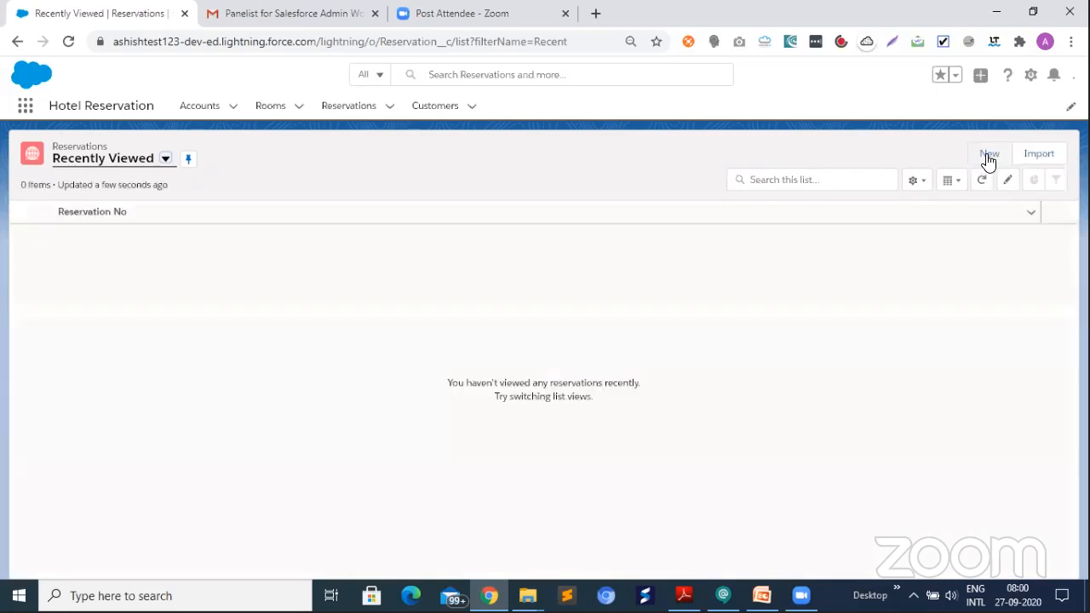
- Start a new reservation with reservation and check-in dates of 9/27/2020 and a check-out date of 9/30/2020
left_click(988, 160)
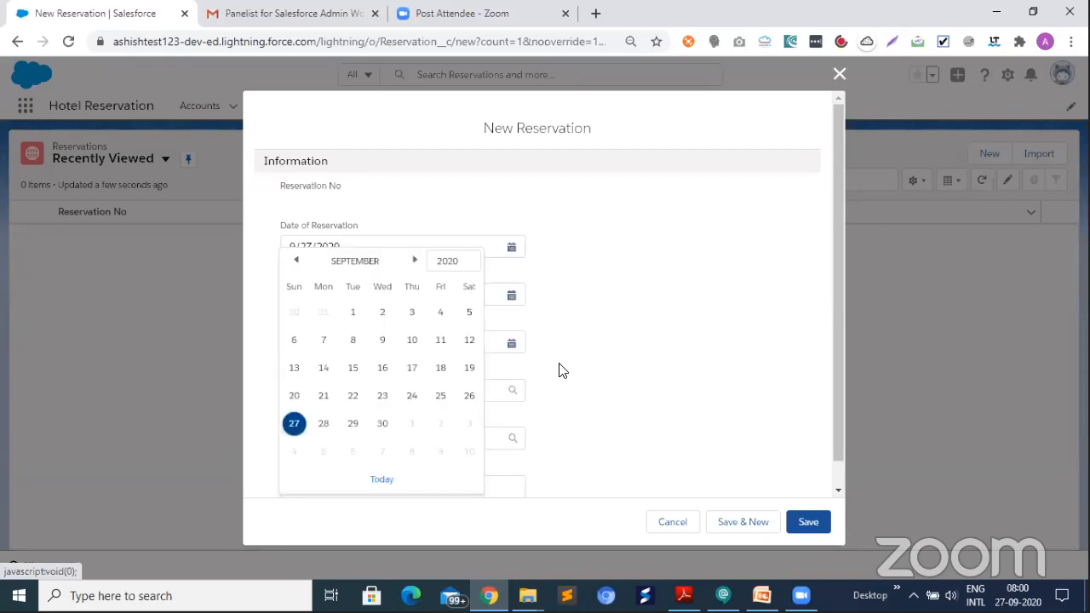
left_click(381, 479)
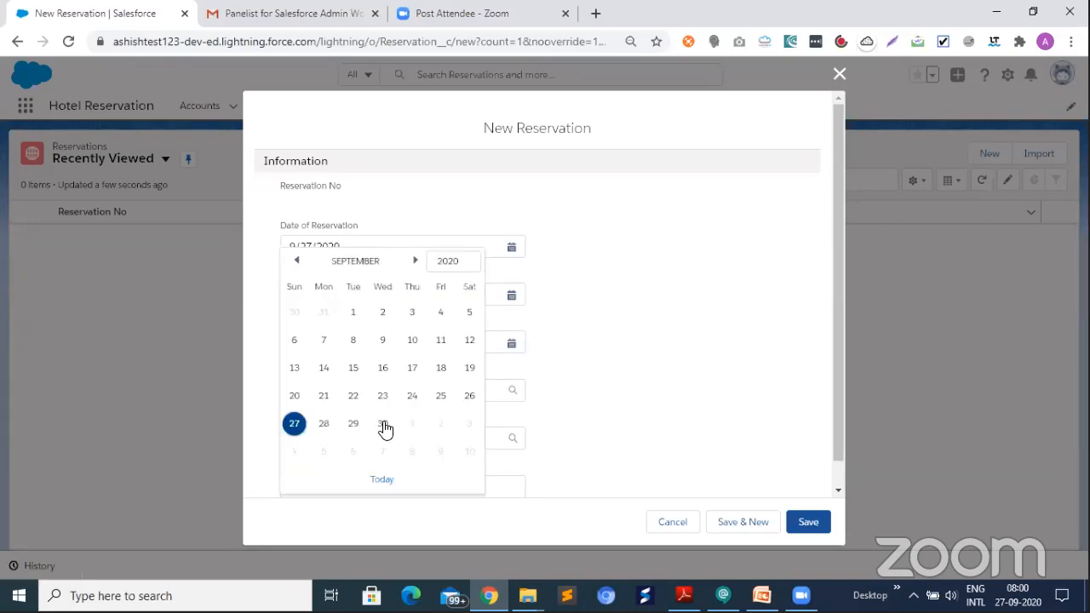
left_click(384, 424)
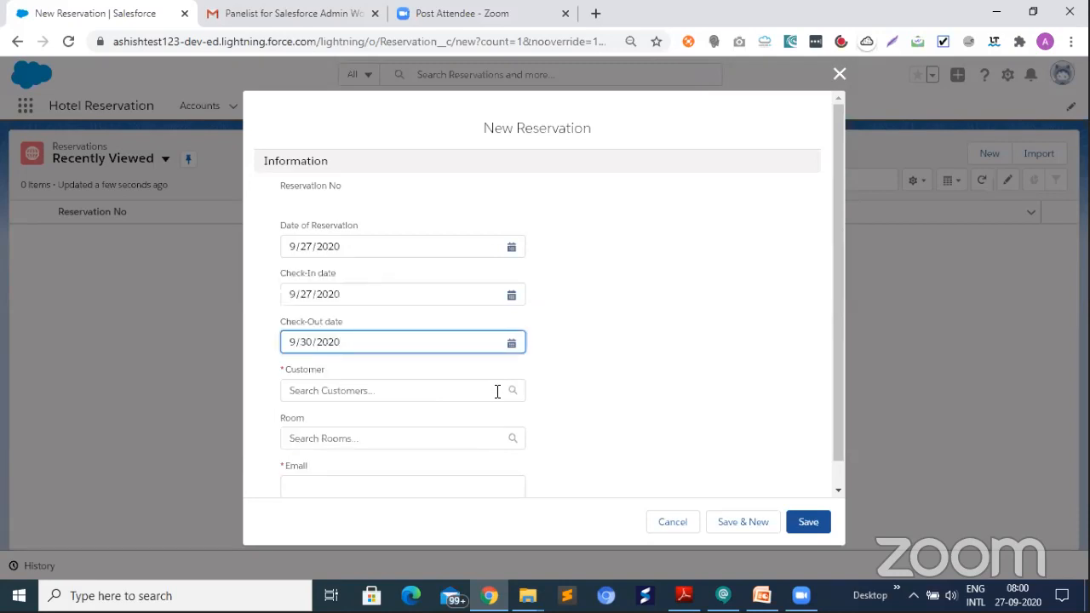
- Assign an existing customer and room R002 to the new reservation
left_click(338, 397)
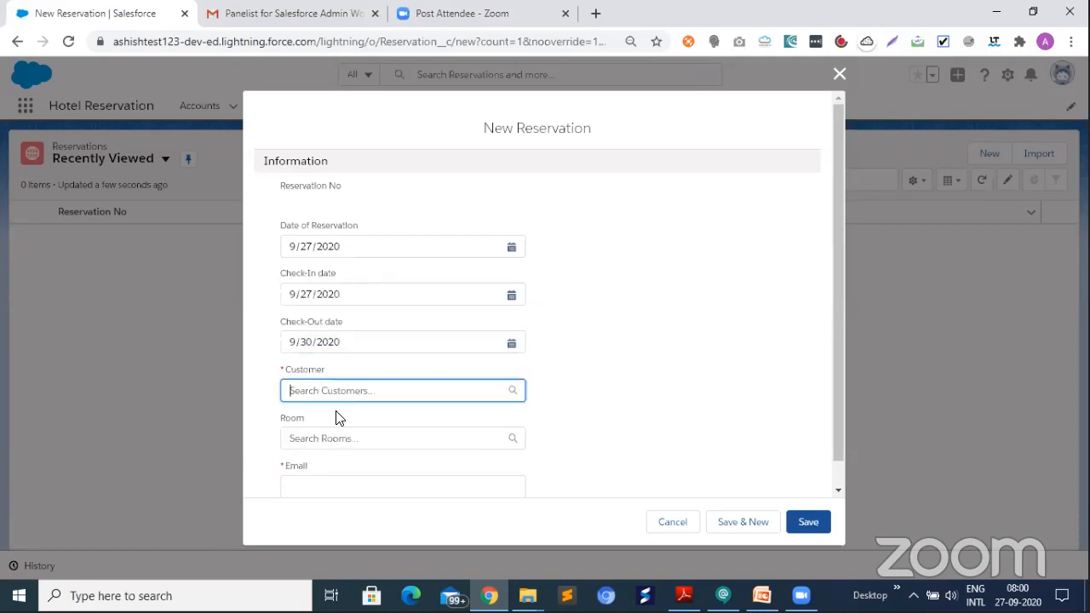
left_click(364, 453)
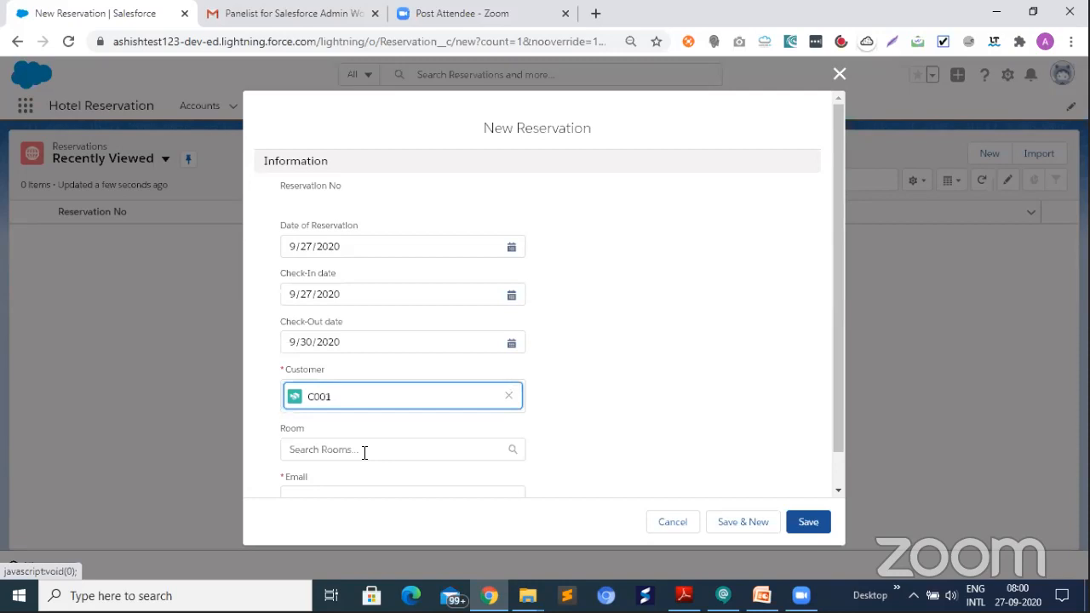
left_click(364, 453)
left_click(329, 485)
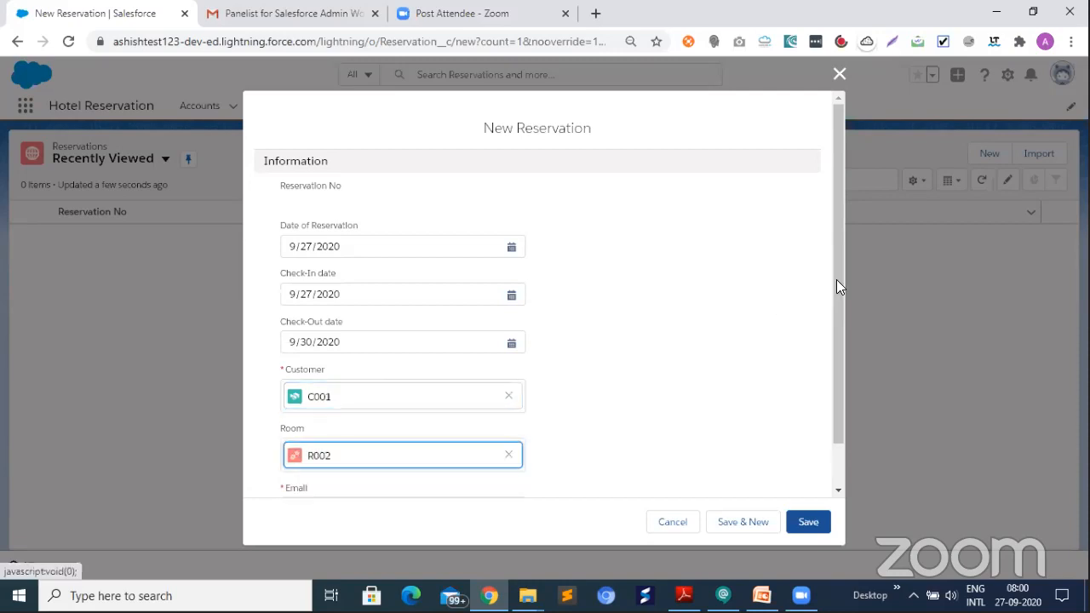
- Enter the recipient's email address in the required Email field and save the reservation
scroll(341, 466, "down", 1)
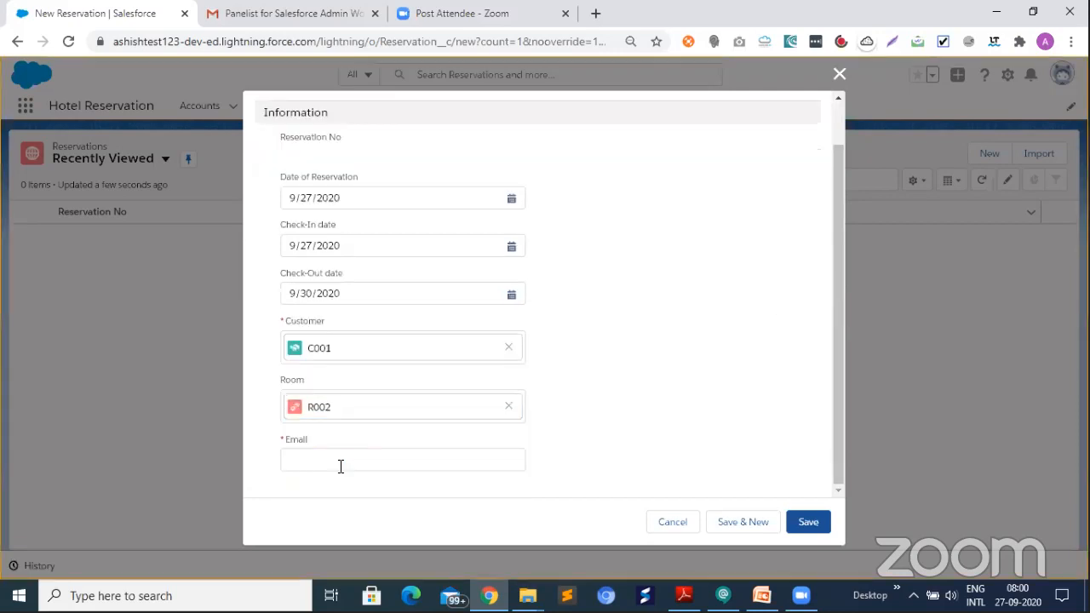
left_click(341, 467)
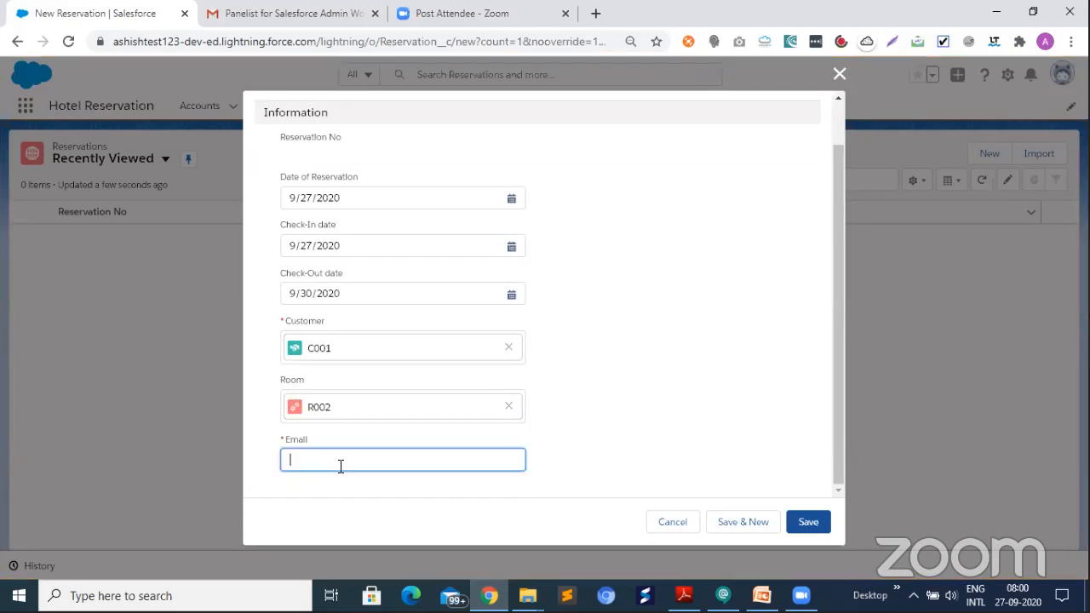
type("ajai")
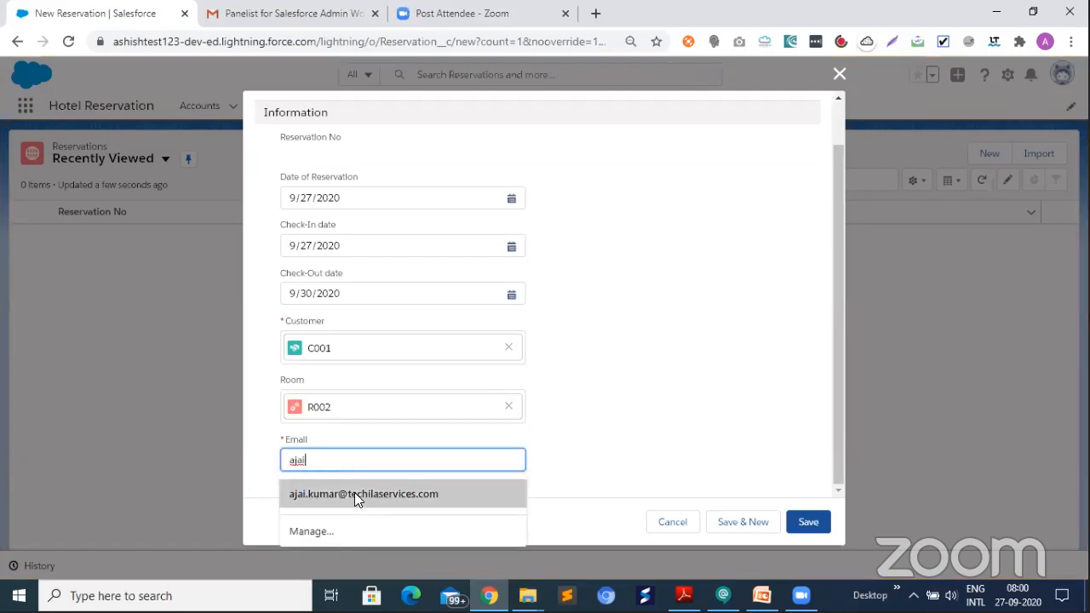
key("Return")
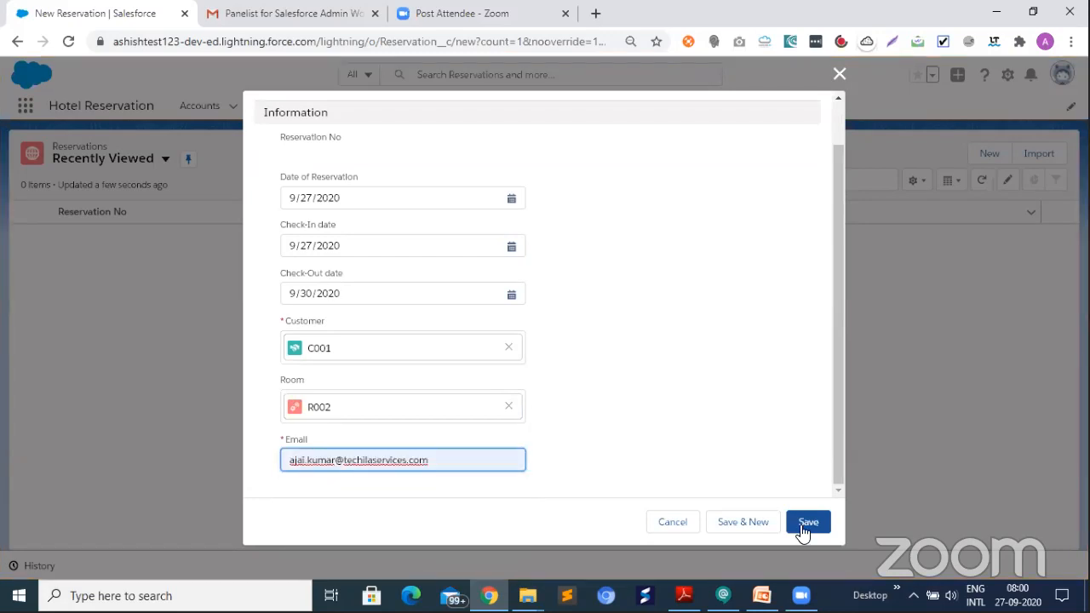
left_click(804, 525)
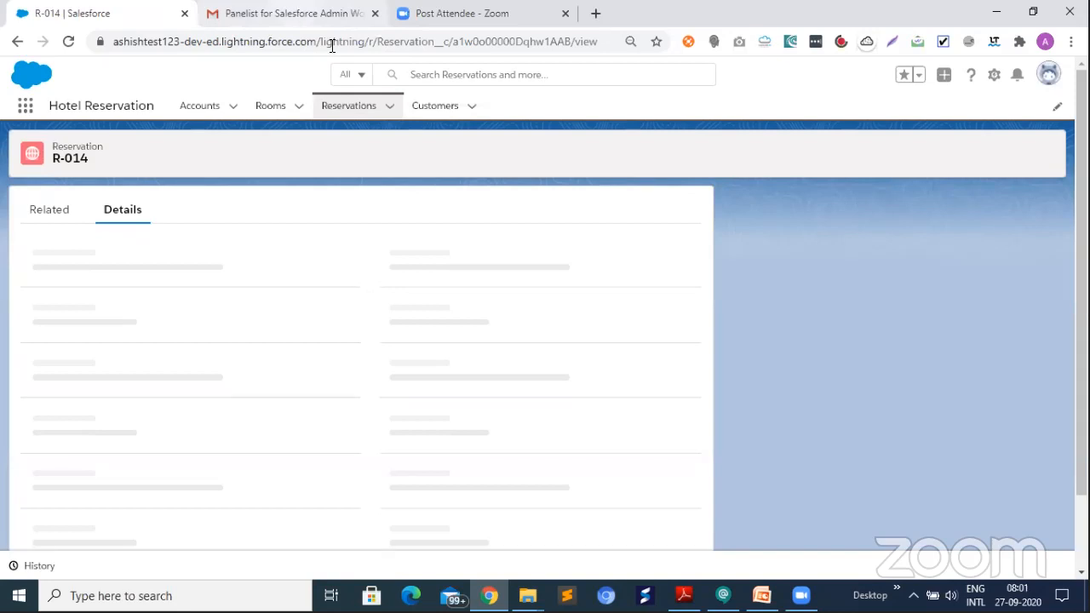
- Look at the Gmail inbox, return to the saved reservation record and open Setup in a new tab
key("super+d")
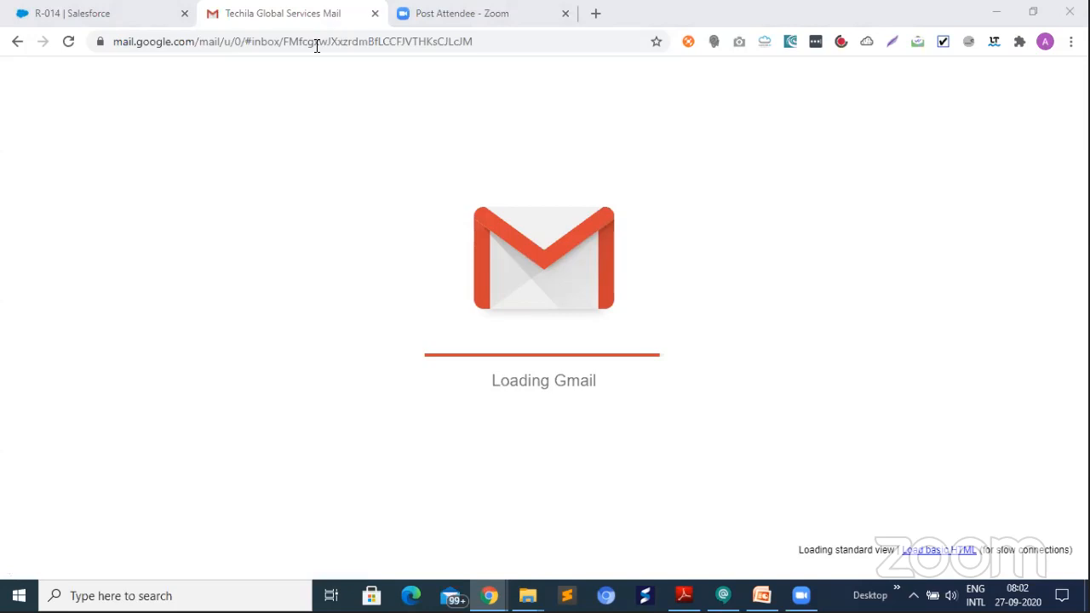
left_click(73, 12)
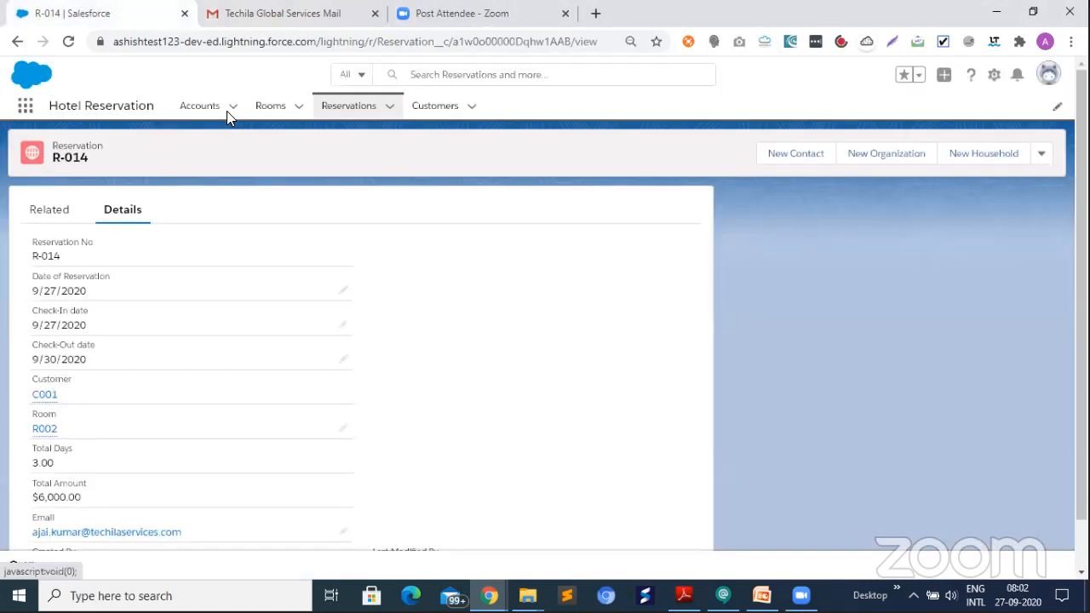
left_click(994, 80)
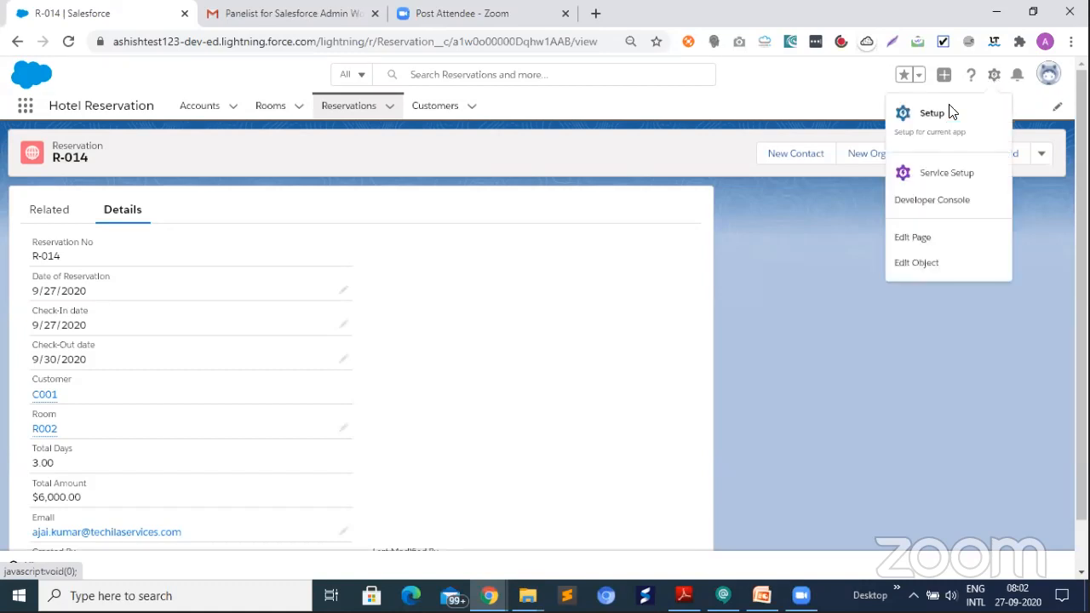
left_click(995, 82)
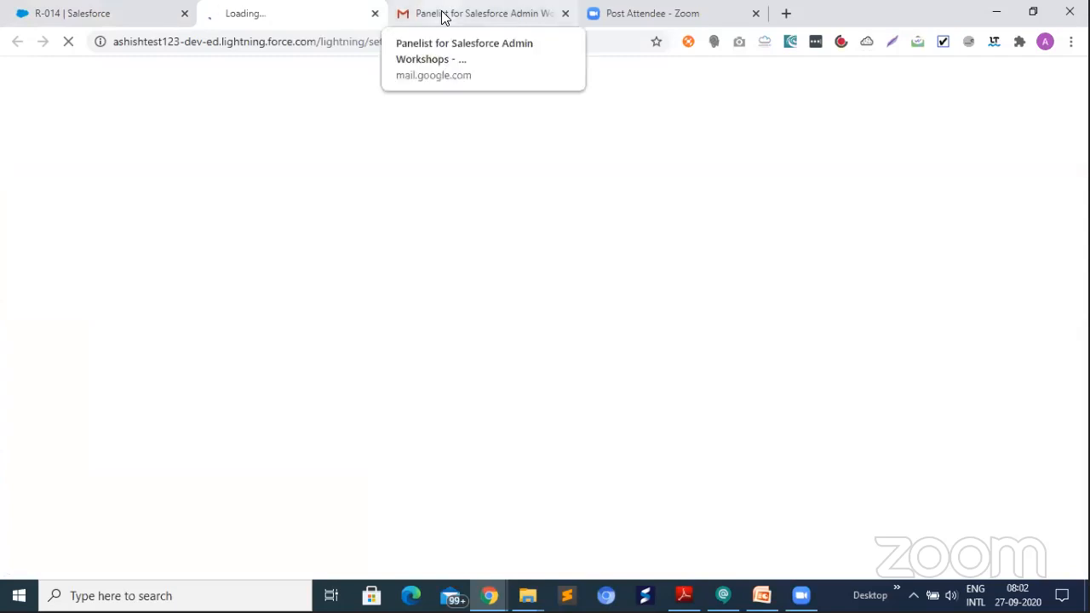
- Check the Gmail inbox for the Welcome email and return to the Salesforce Setup tab
left_click(442, 17)
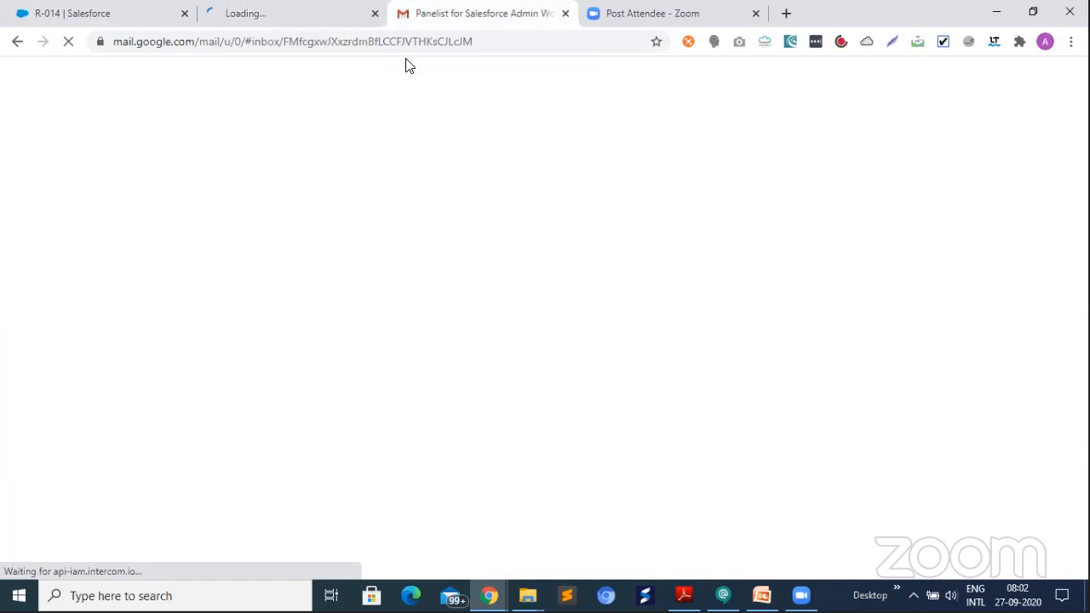
key("ctrl+shift+Tab")
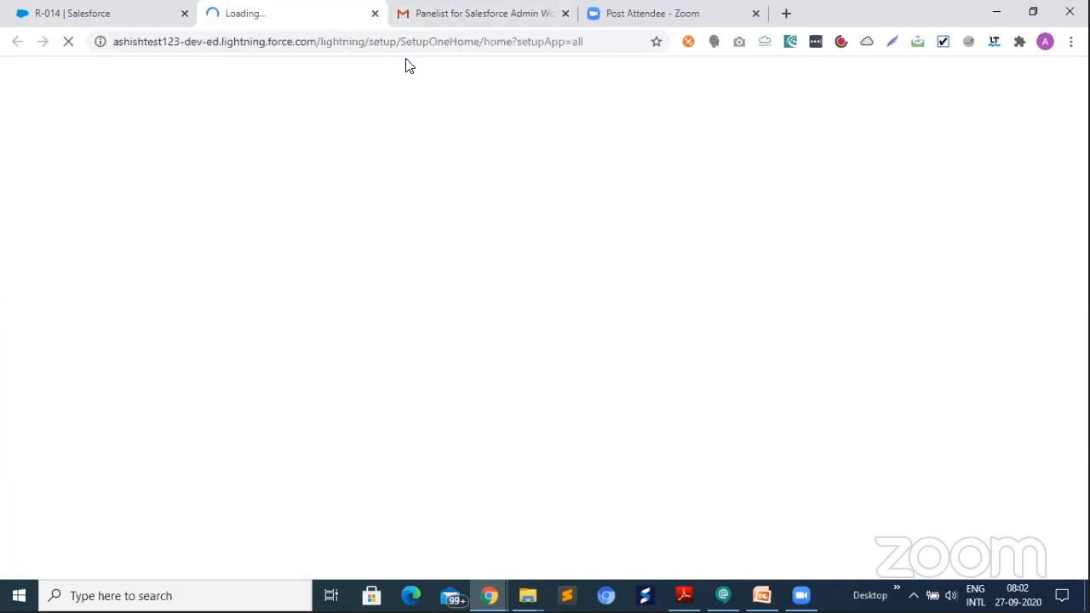
left_click(503, 17)
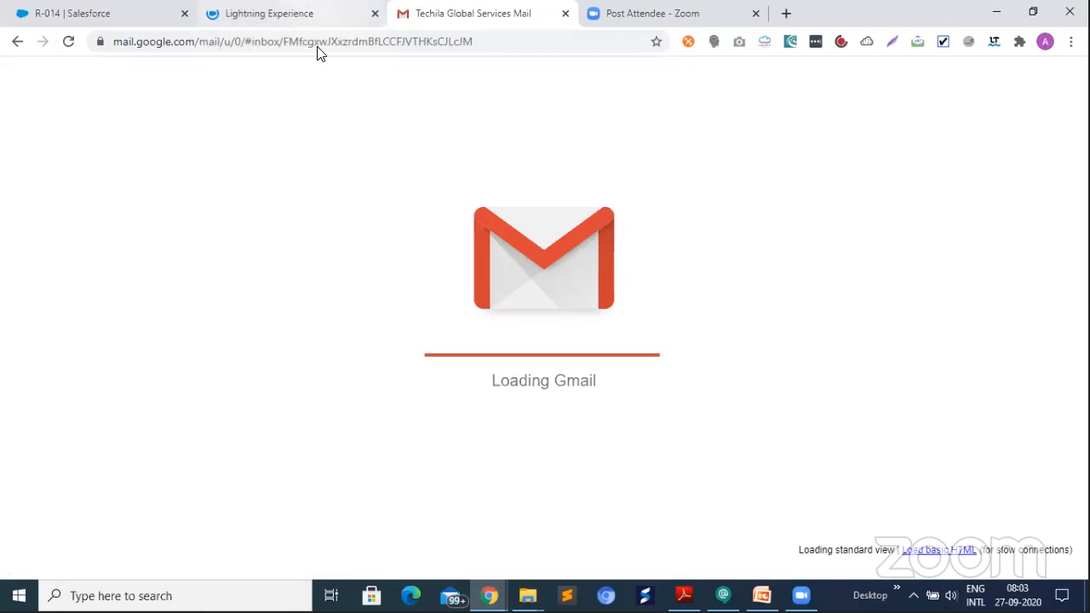
left_click(318, 18)
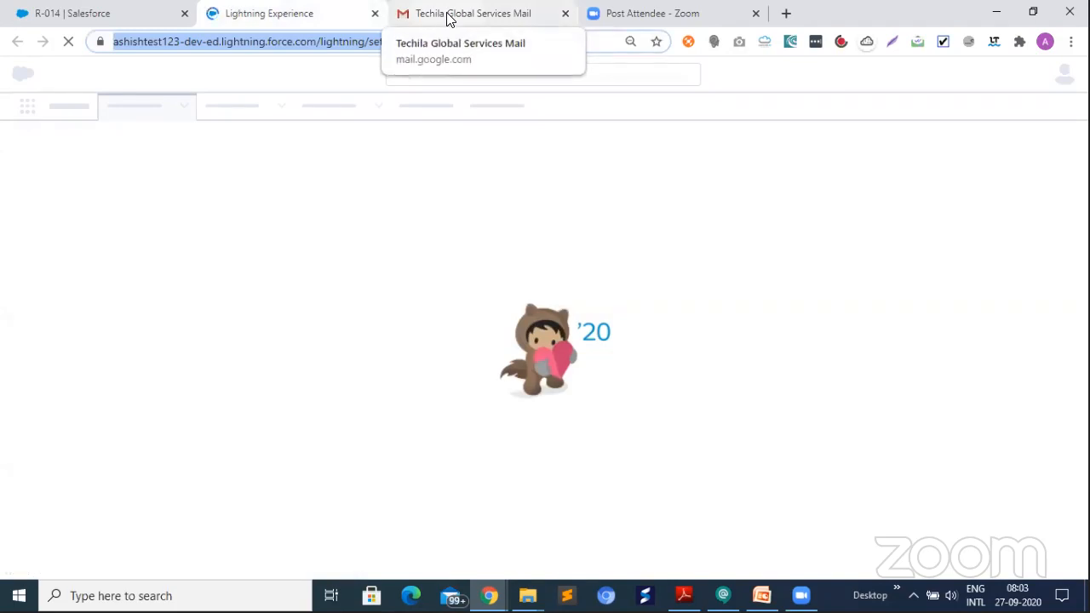
left_click(448, 17)
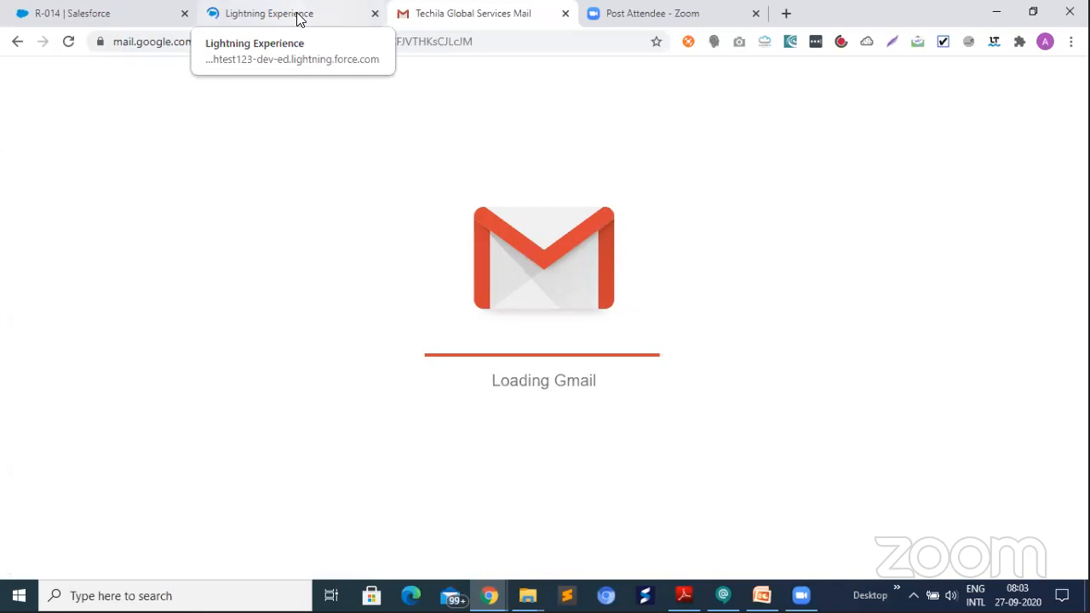
left_click(298, 19)
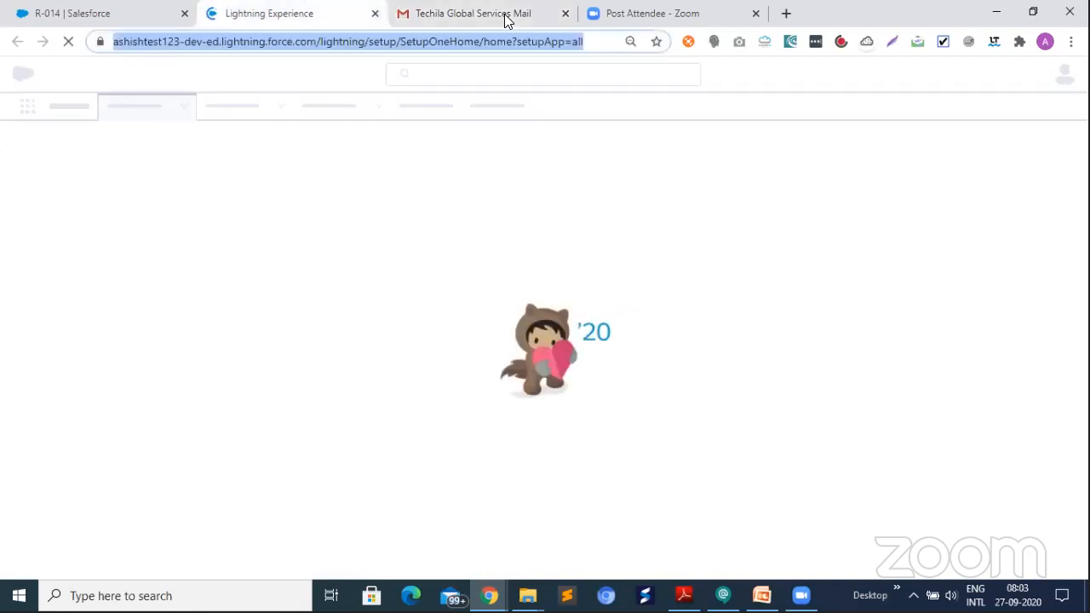
left_click(507, 20)
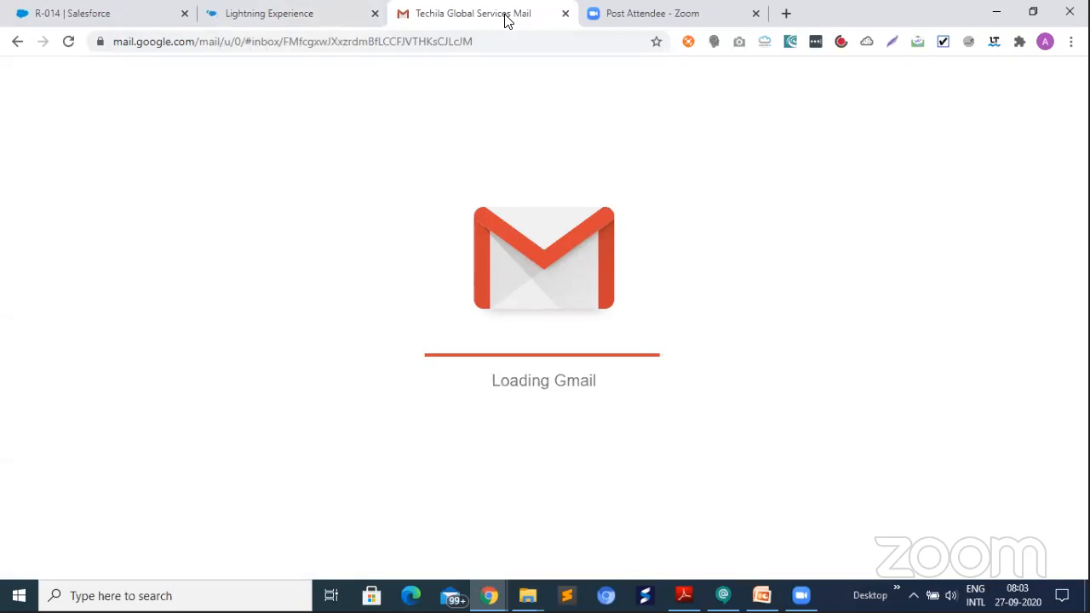
left_click(432, 40)
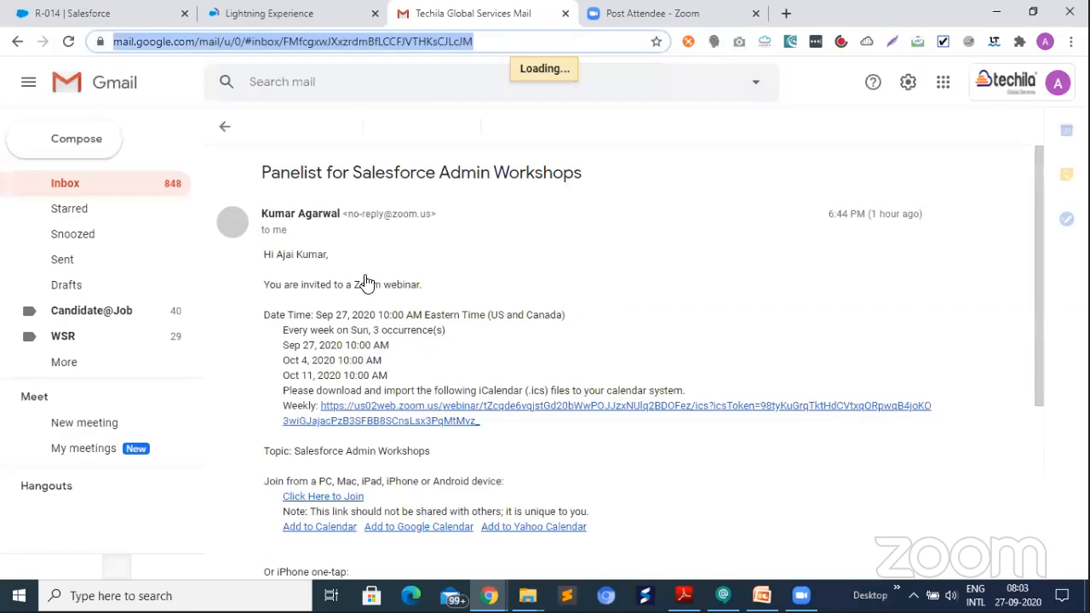
left_click(69, 193)
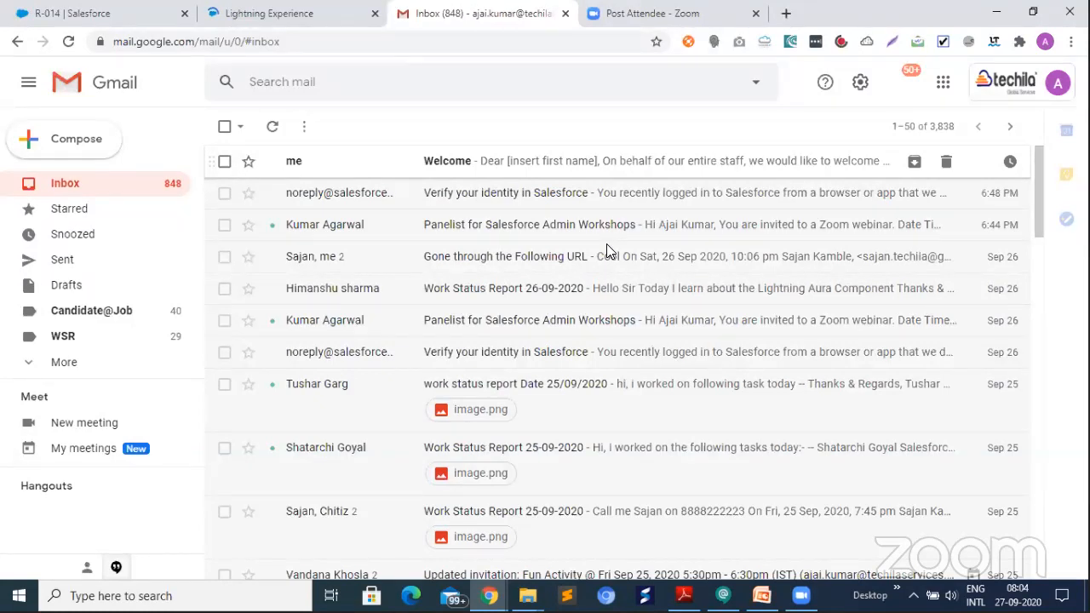
left_click(294, 13)
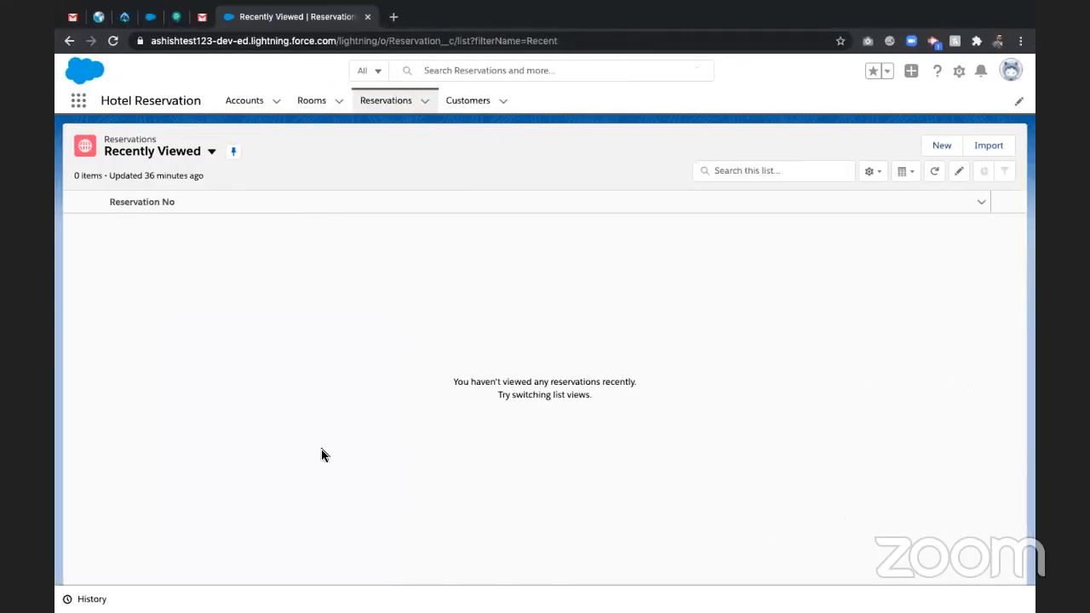
- View the Process Builder slides, refresh the recently viewed reservations list and open Setup in a new tab
key("ctrl+Right")
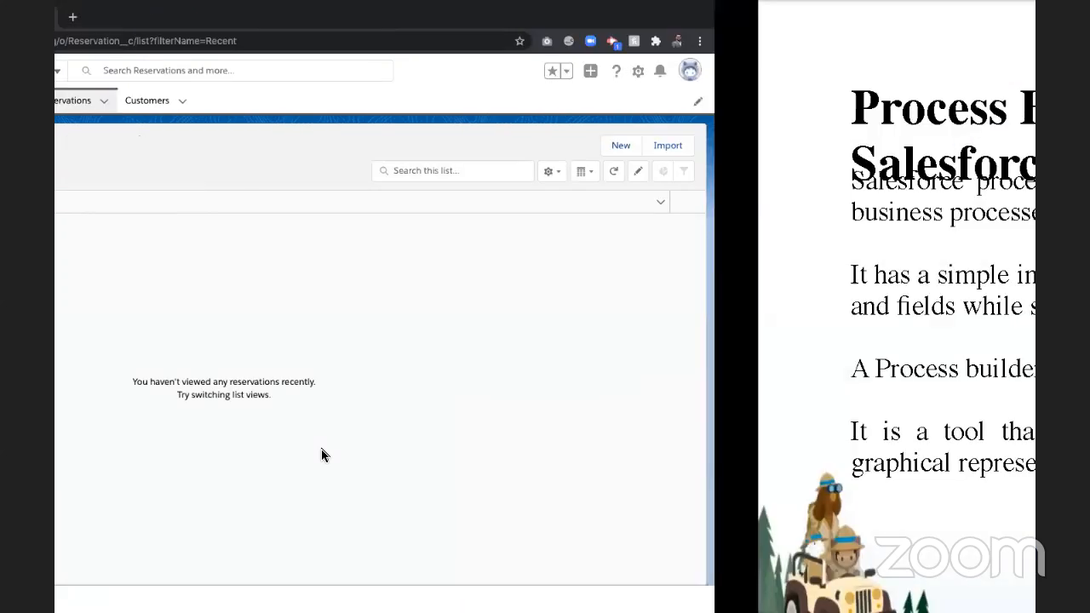
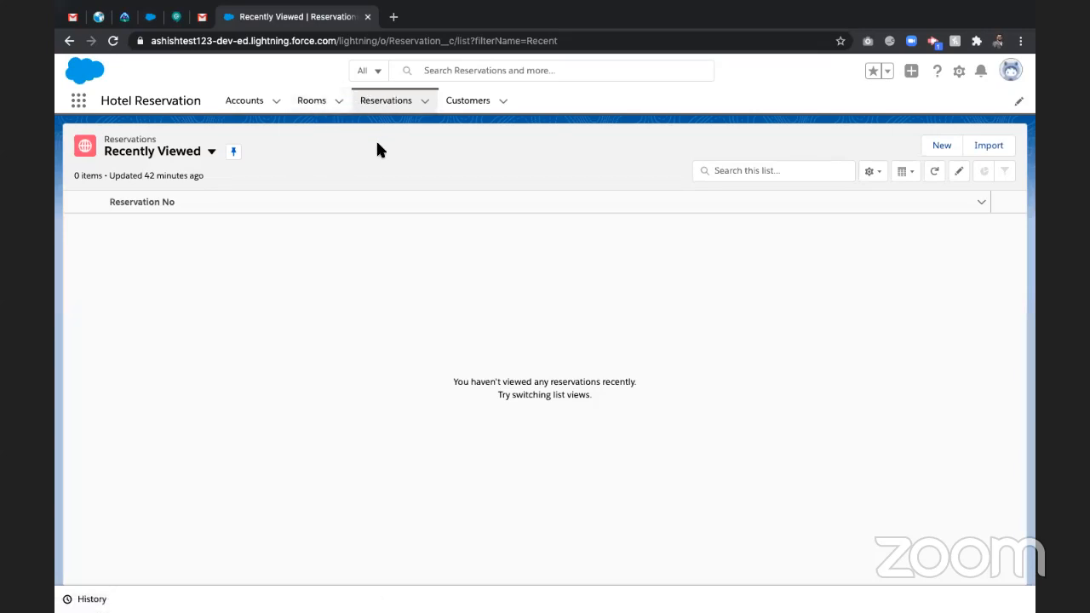
left_click(113, 41)
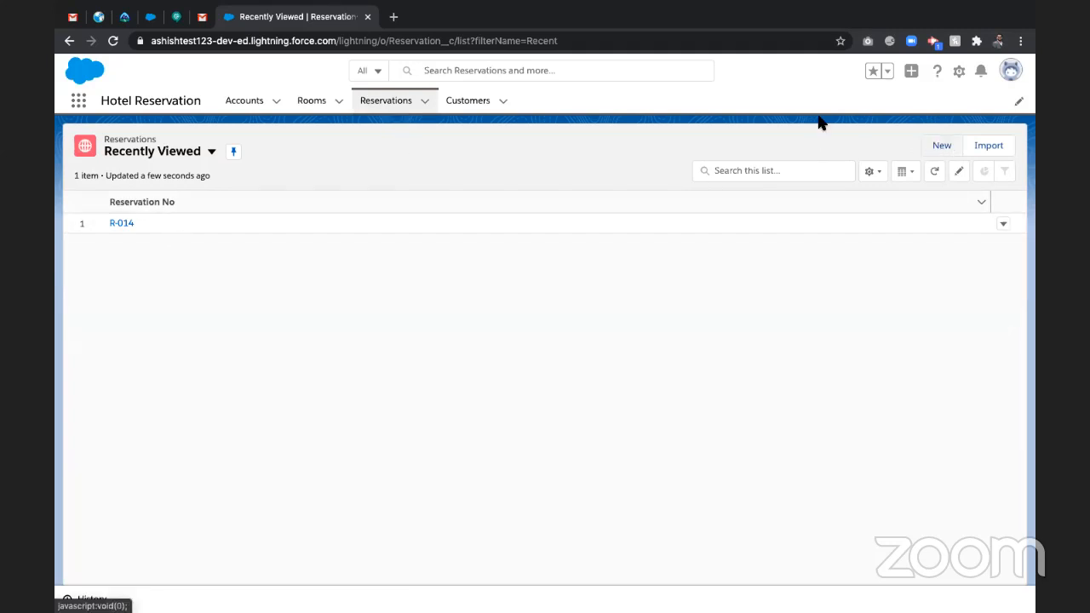
left_click(959, 71)
left_click(880, 122)
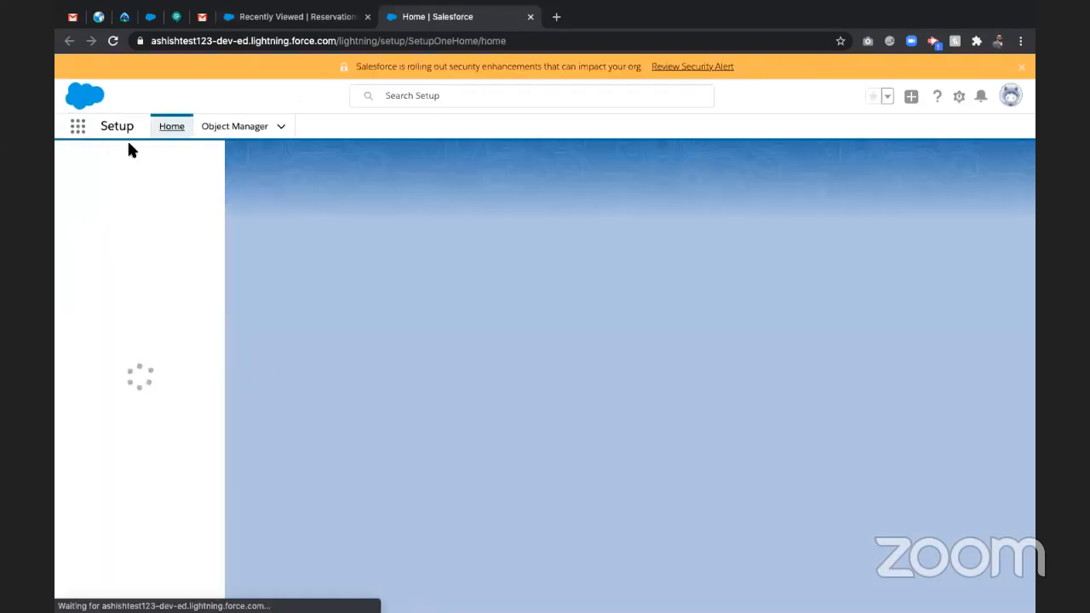
- Search Setup for "workflow" and open the list of all workflow rules, continuing past the introduction page
left_click(109, 162)
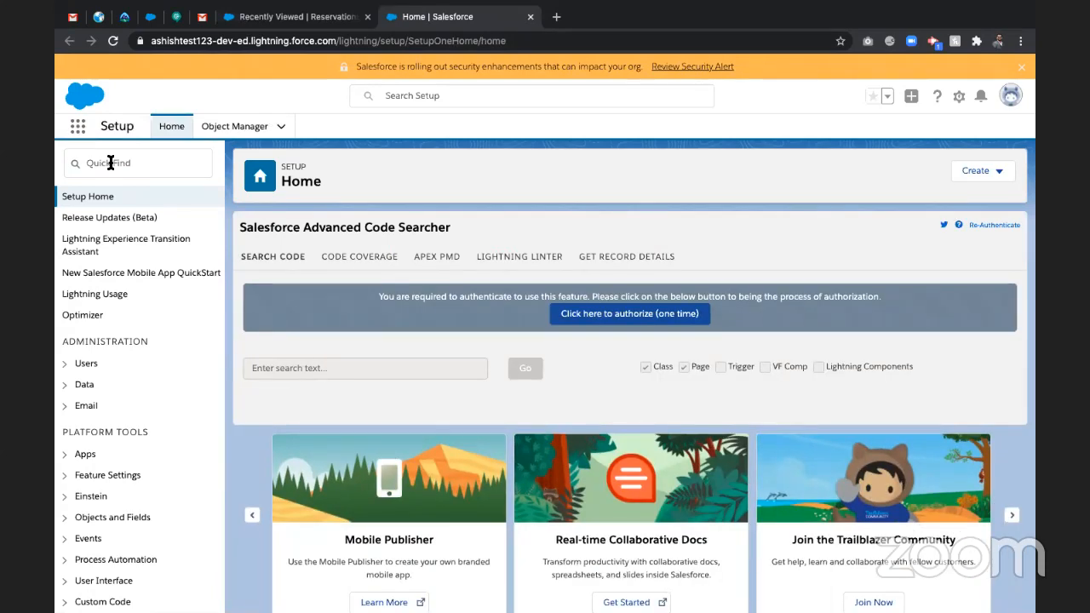
left_click(114, 150)
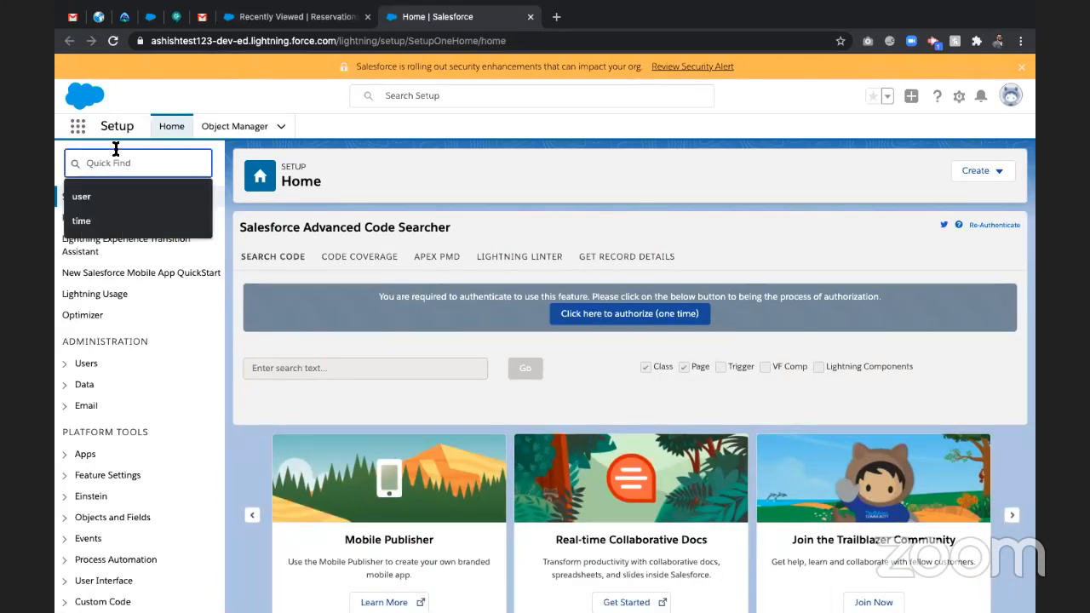
type("workflow")
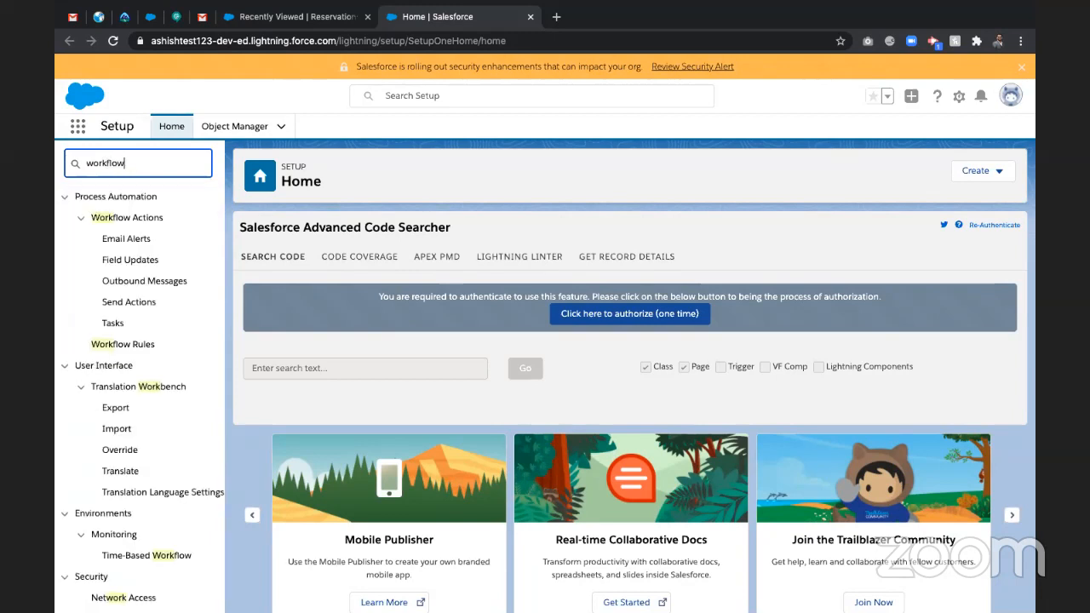
left_click(138, 347)
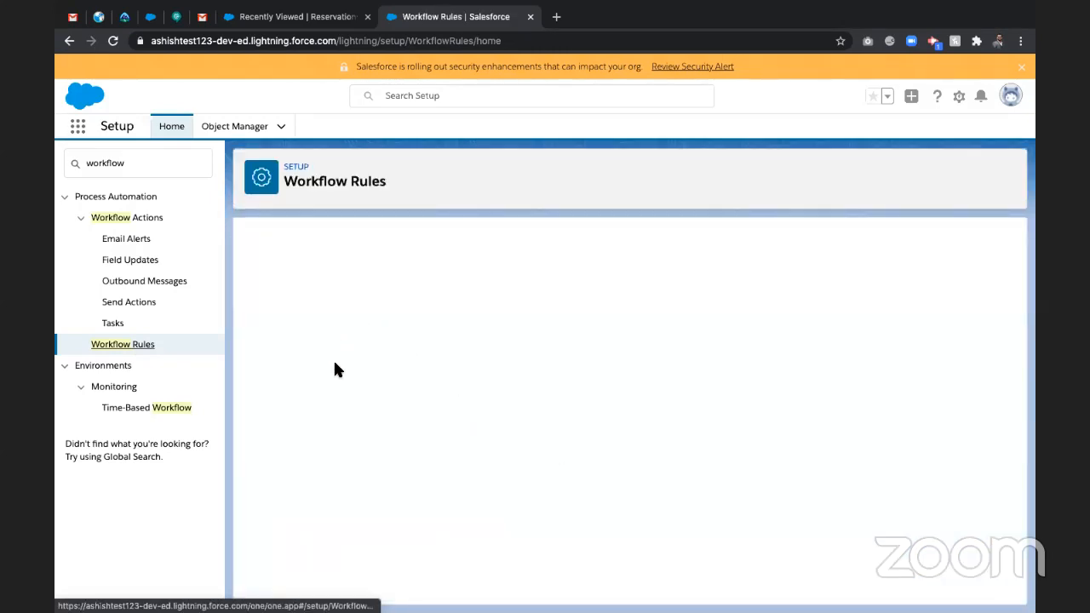
scroll(389, 328, "down", 1)
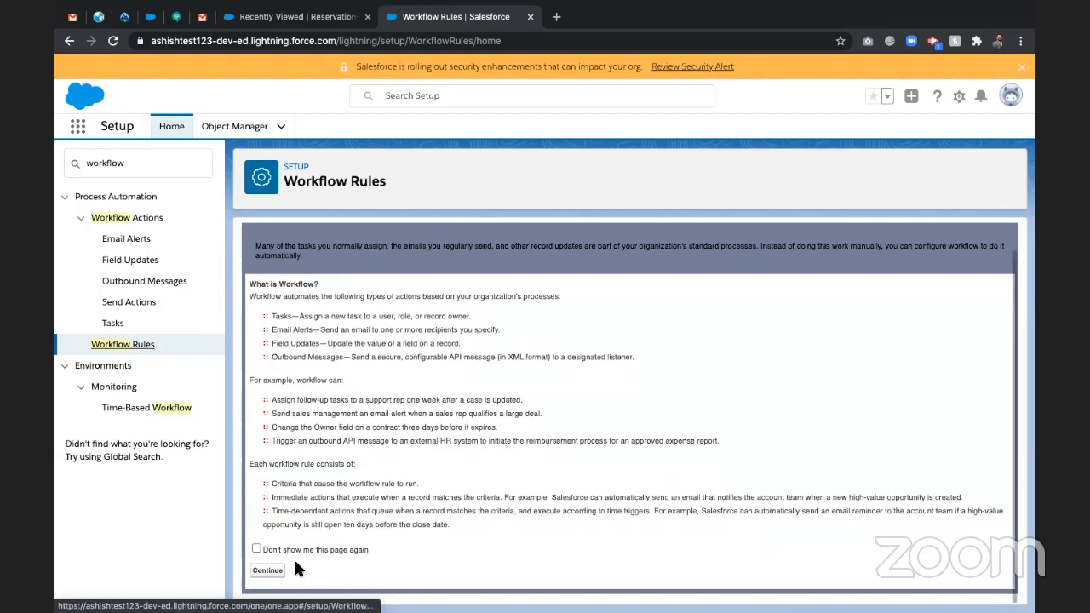
left_click(268, 570)
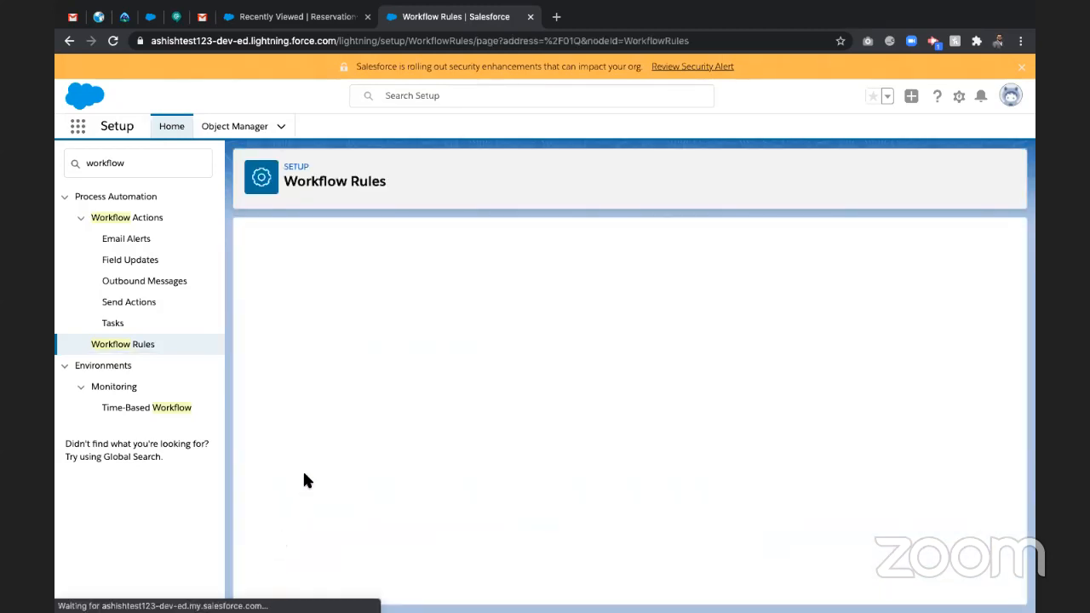
- Find the Welcome Mail workflow rule for the Reservation object, open it and deactivate it
scroll(275, 306, "down", 2)
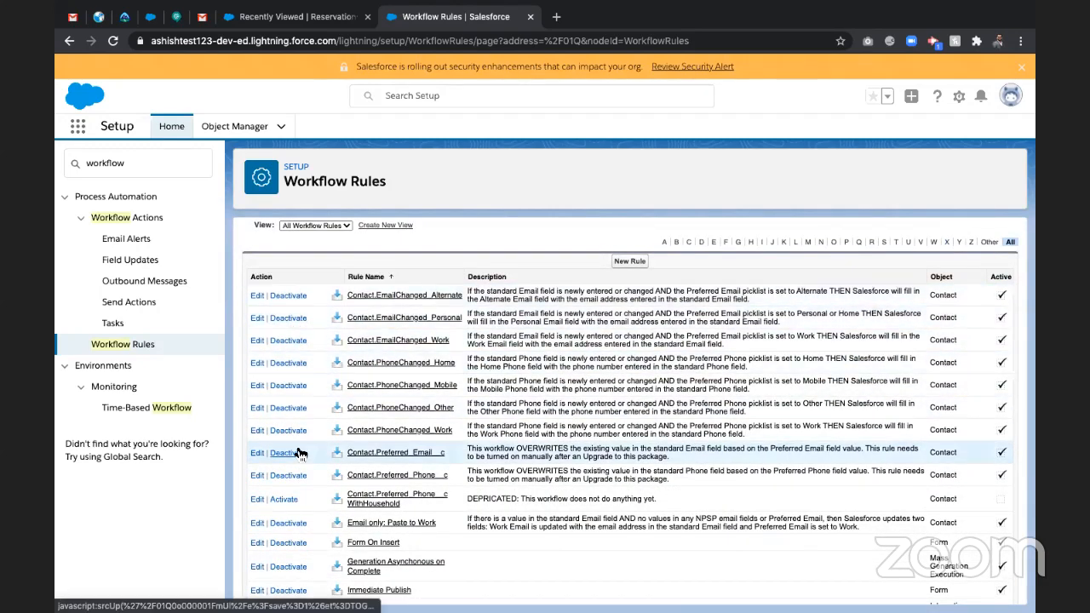
scroll(294, 460, "down", 2)
scroll(300, 487, "up", 5)
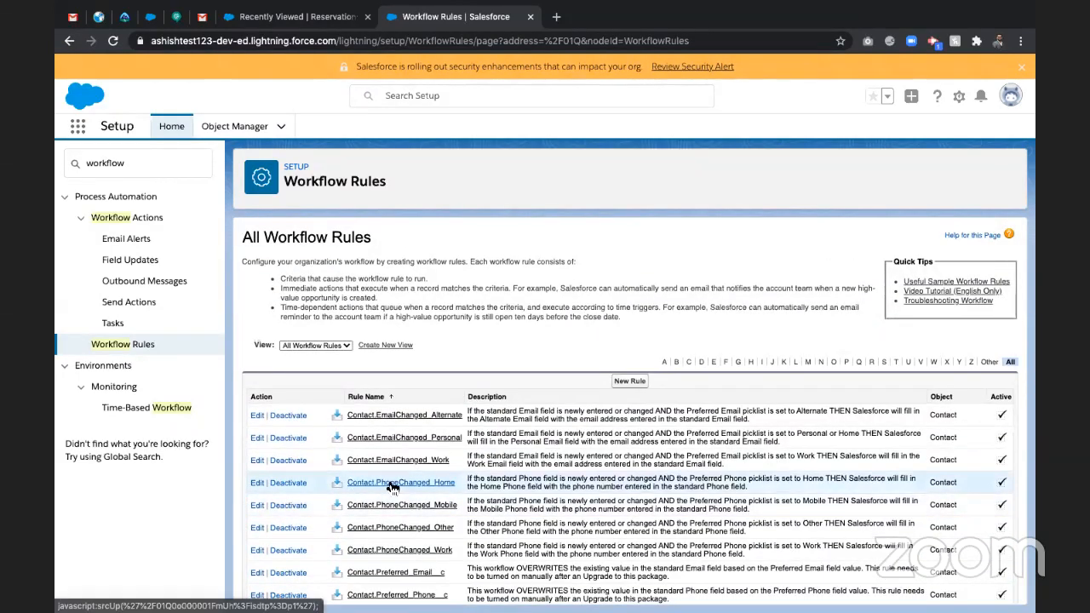
scroll(390, 485, "down", 5)
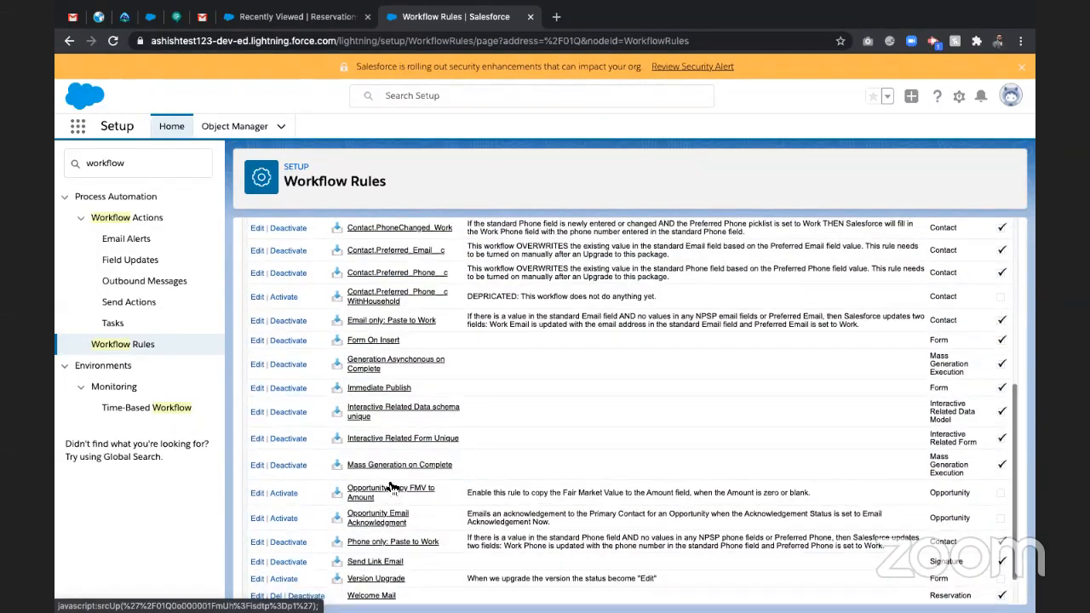
scroll(392, 487, "down", 1)
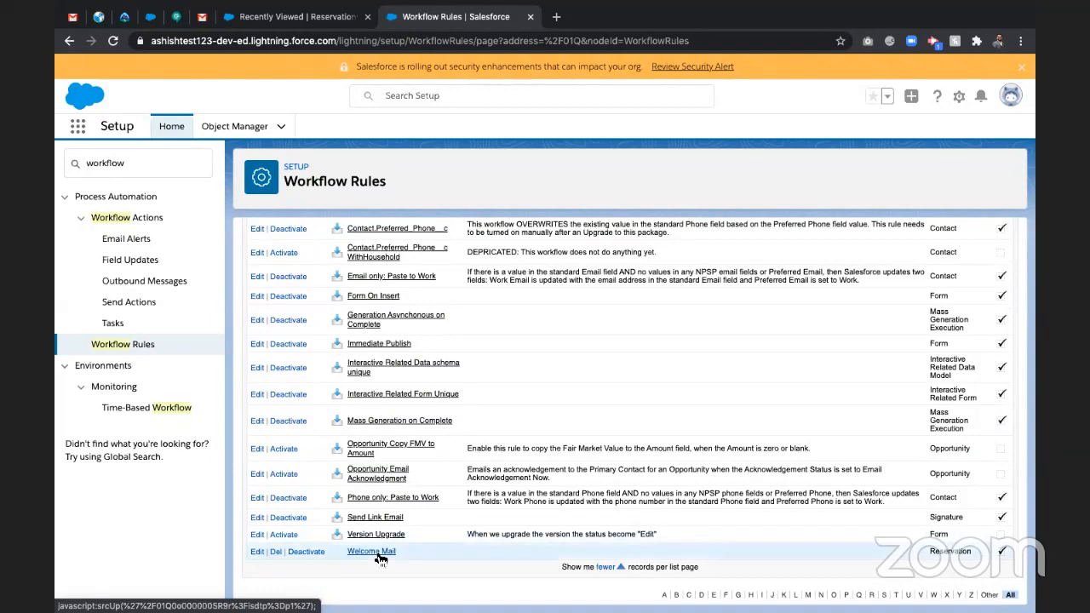
scroll(380, 558, "up", 1)
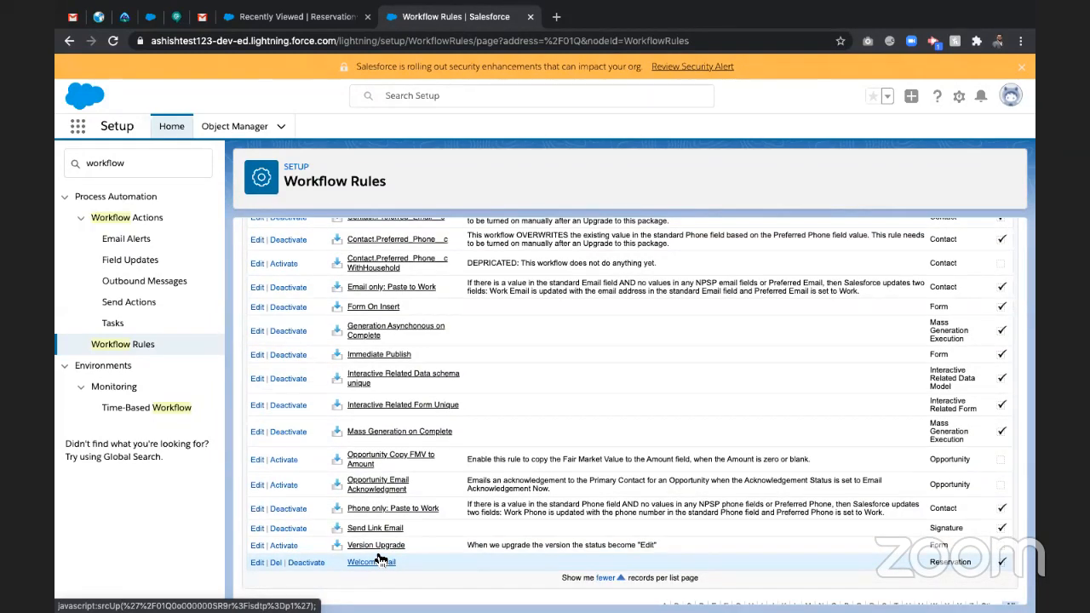
scroll(380, 559, "up", 1)
scroll(383, 558, "down", 1)
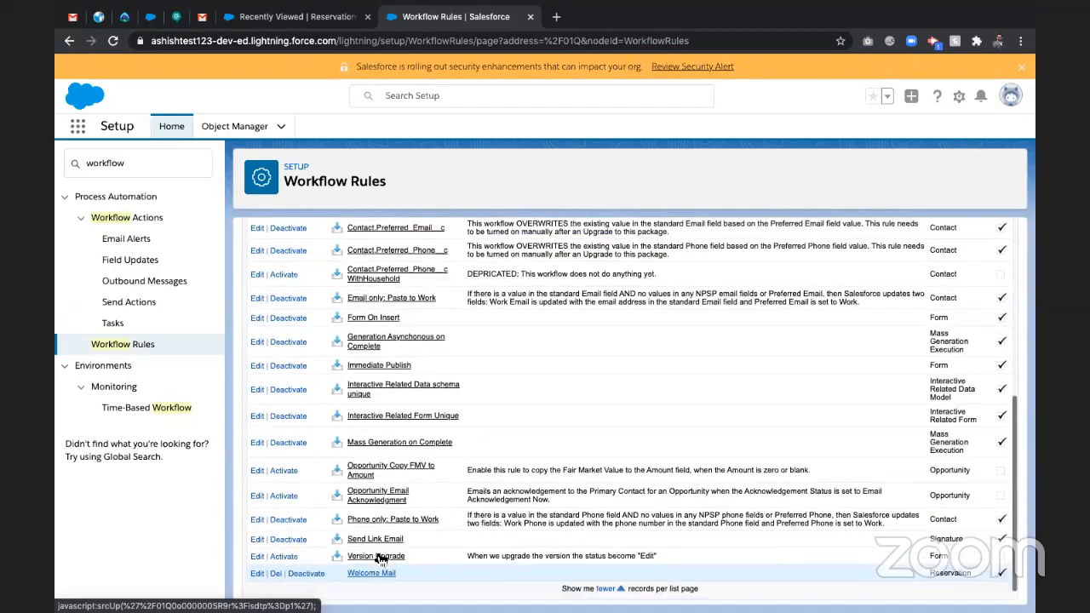
left_click(381, 557)
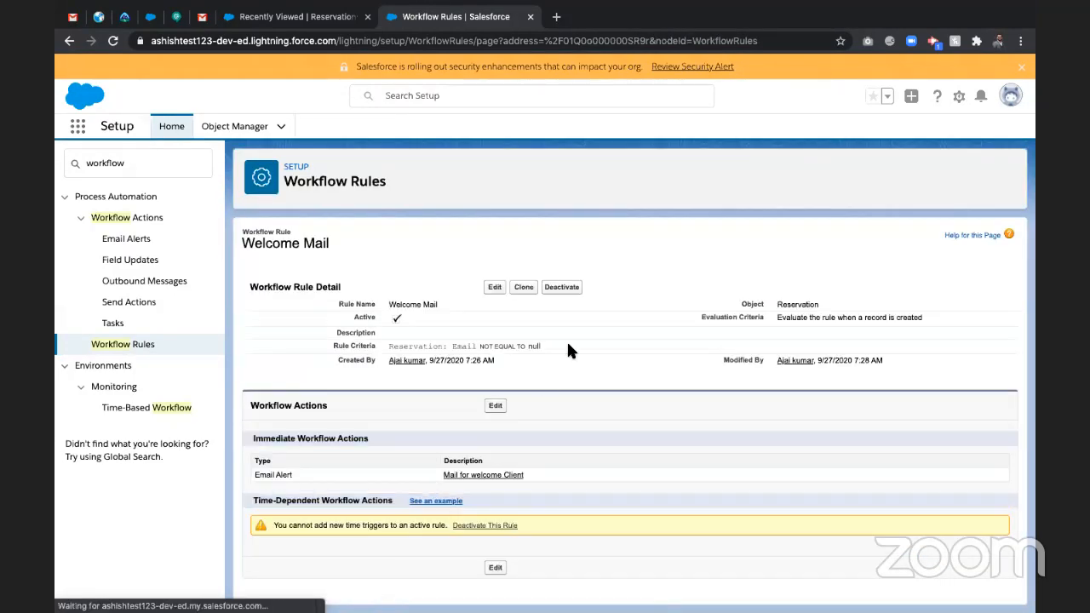
left_click(576, 292)
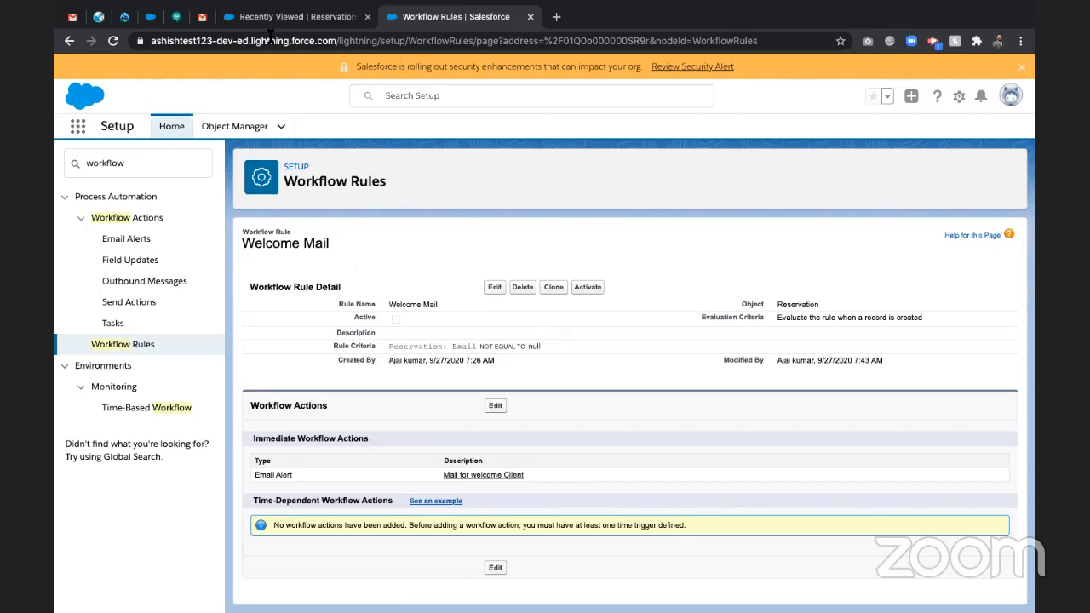
- Search Setup for "process" and open Process Builder
left_click(108, 166)
key("super+a")
type("pro")
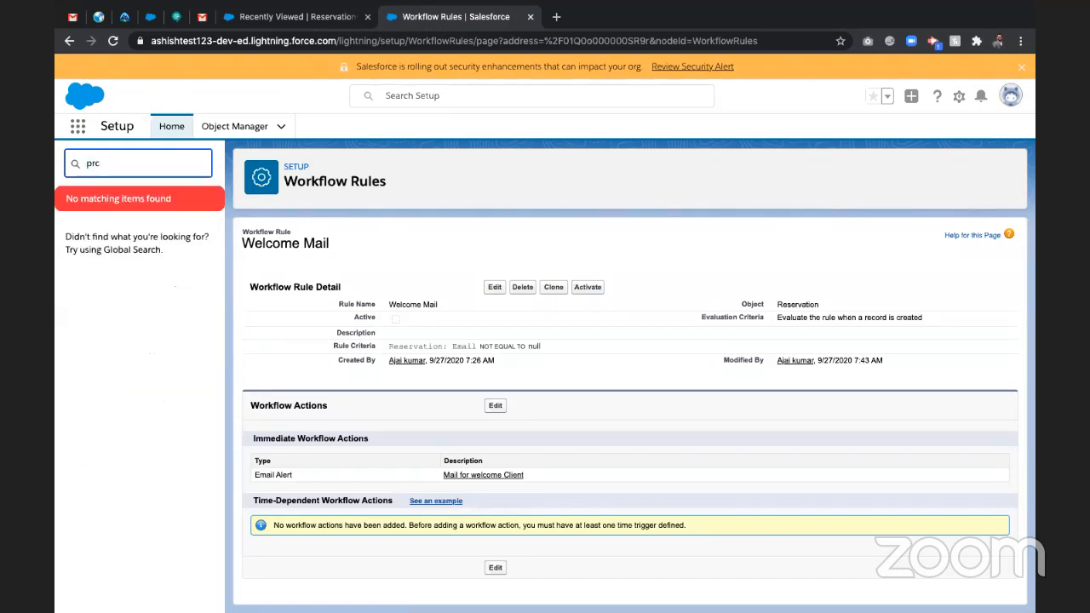
key("BackSpace")
type("ocess")
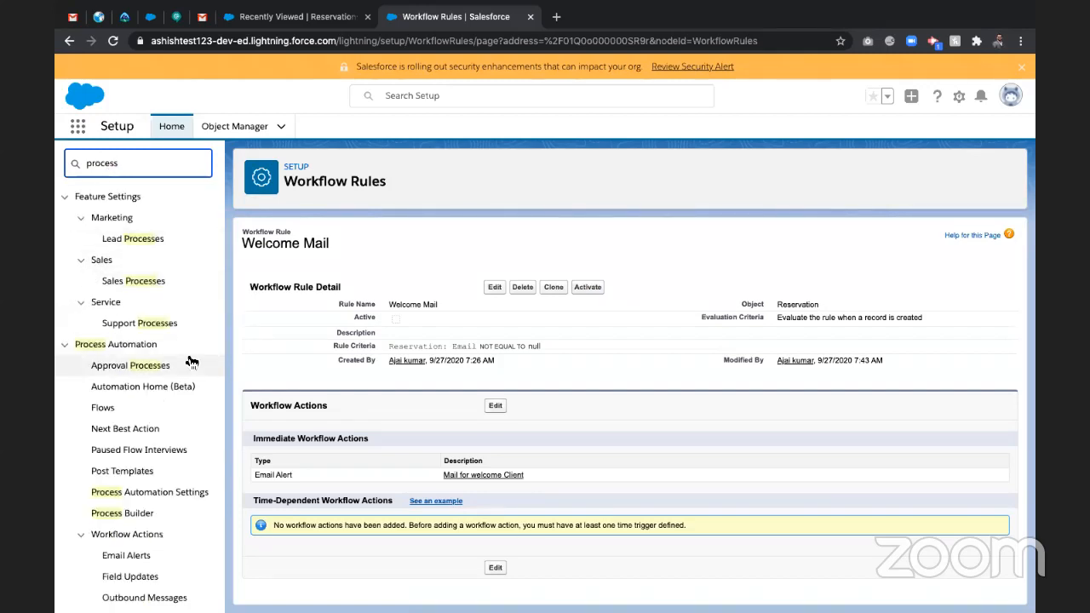
scroll(192, 362, "down", 2)
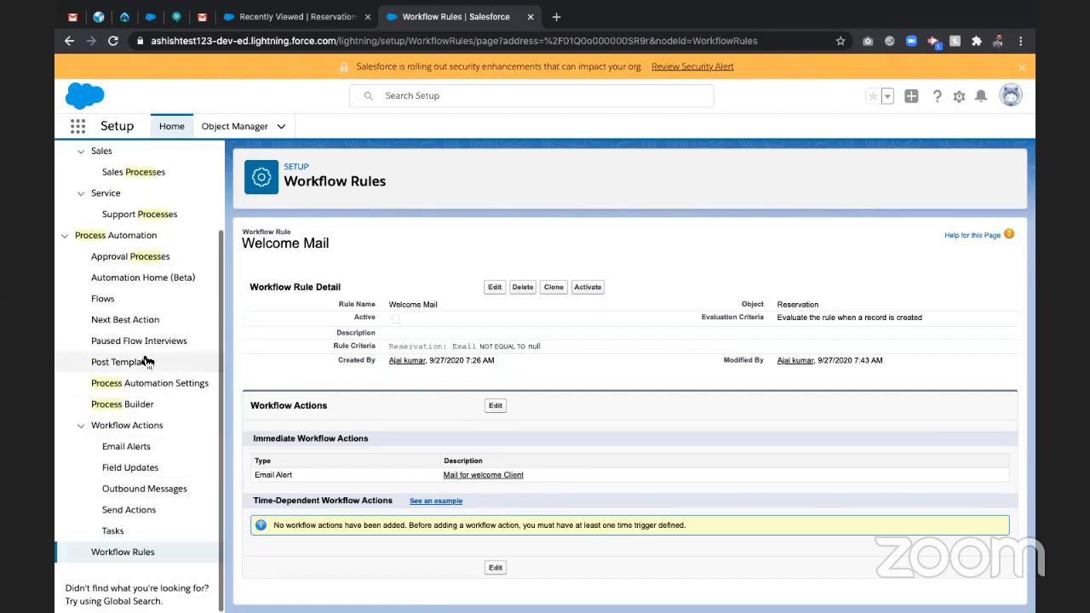
scroll(133, 360, "up", 3)
scroll(144, 401, "down", 2)
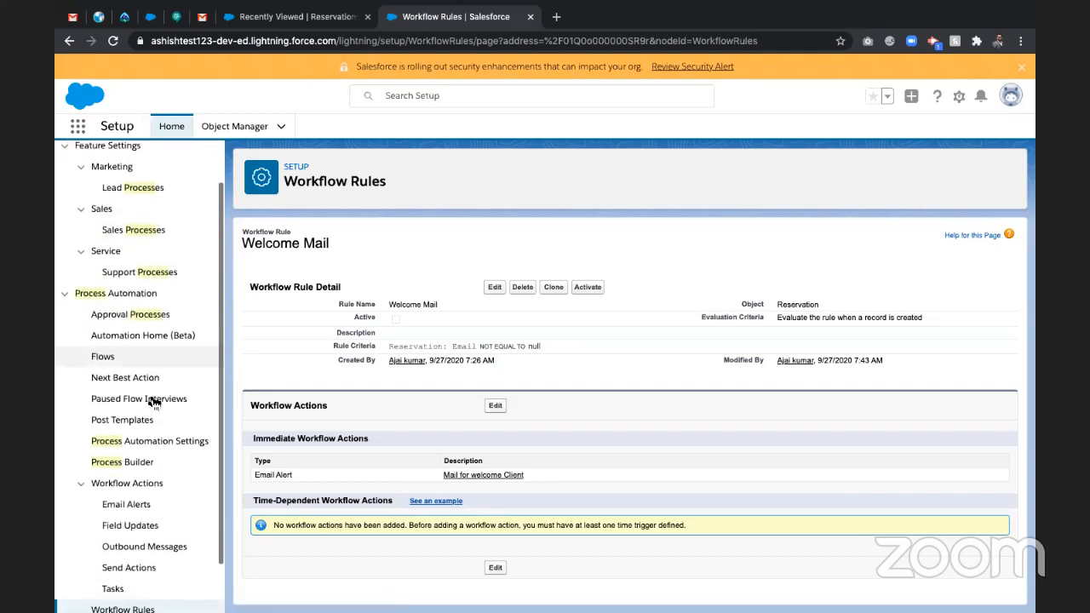
left_click(139, 452)
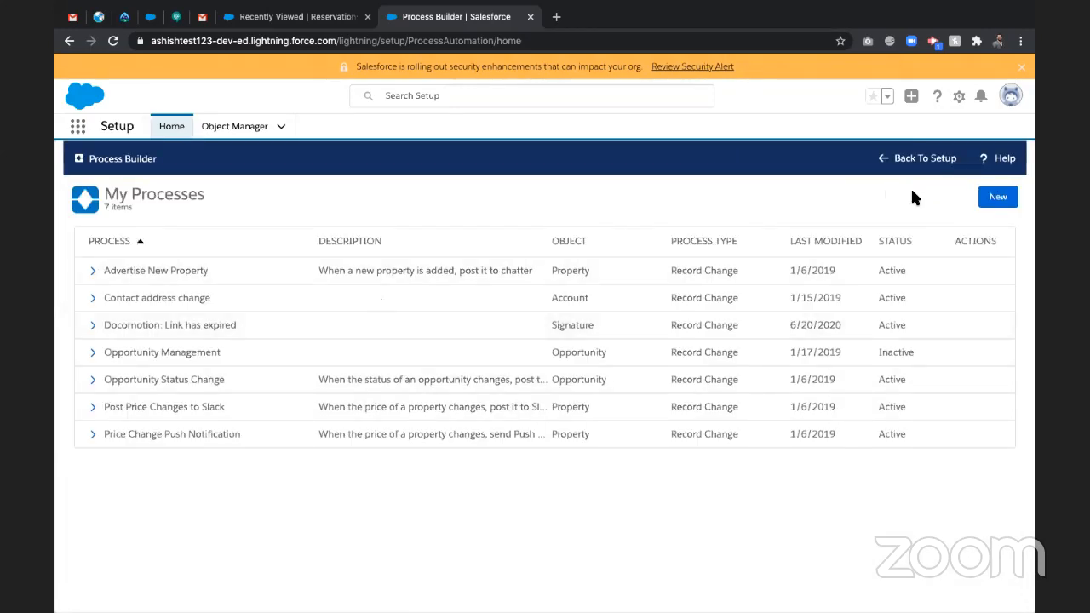
- Start a new process named "Notify on Reservation" and accept the generated API name
left_click(999, 200)
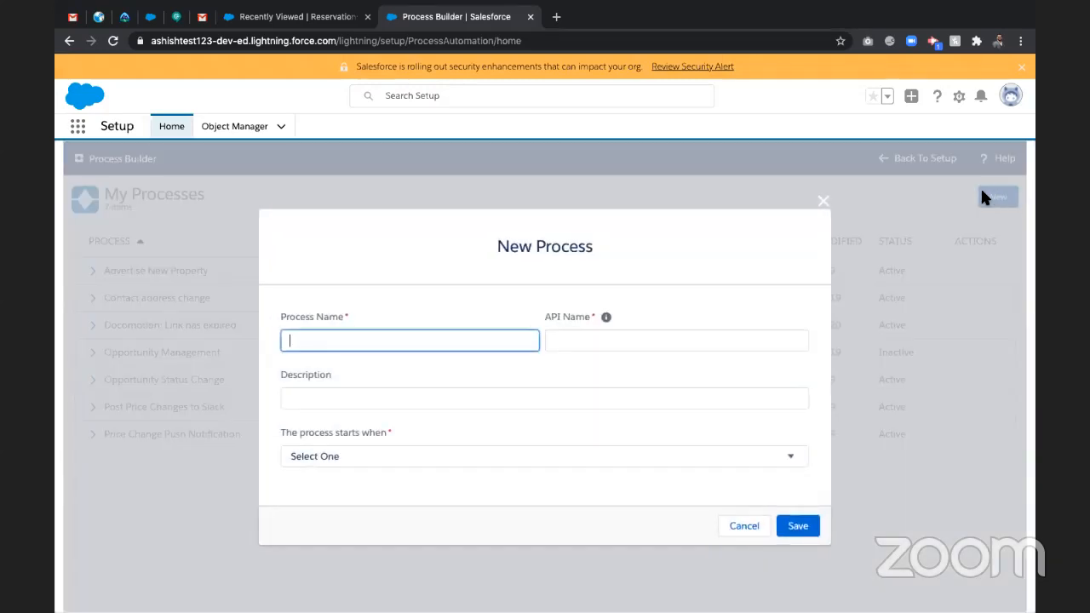
left_click(382, 342)
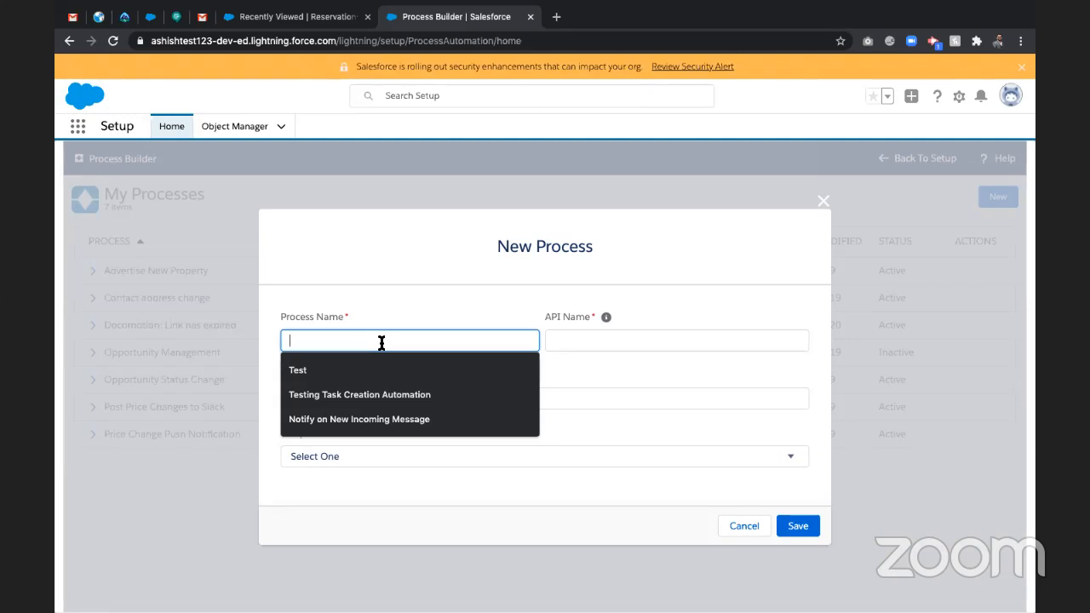
type("Notify on R")
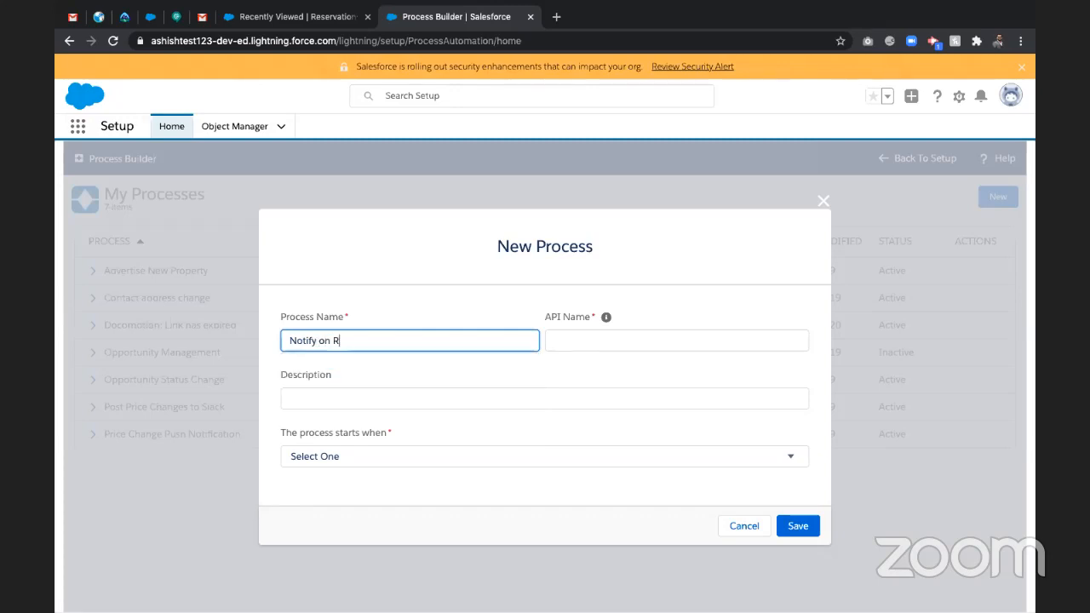
type("eservation")
left_click(618, 337)
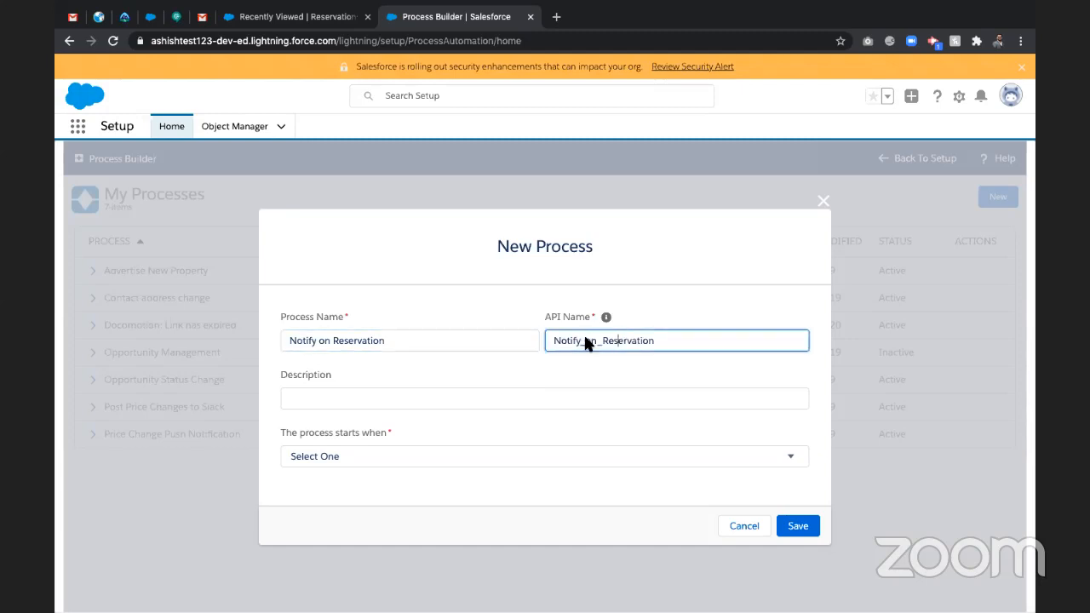
- Enter the process description "Notiring or sending an email on reservation."
left_click(332, 400)
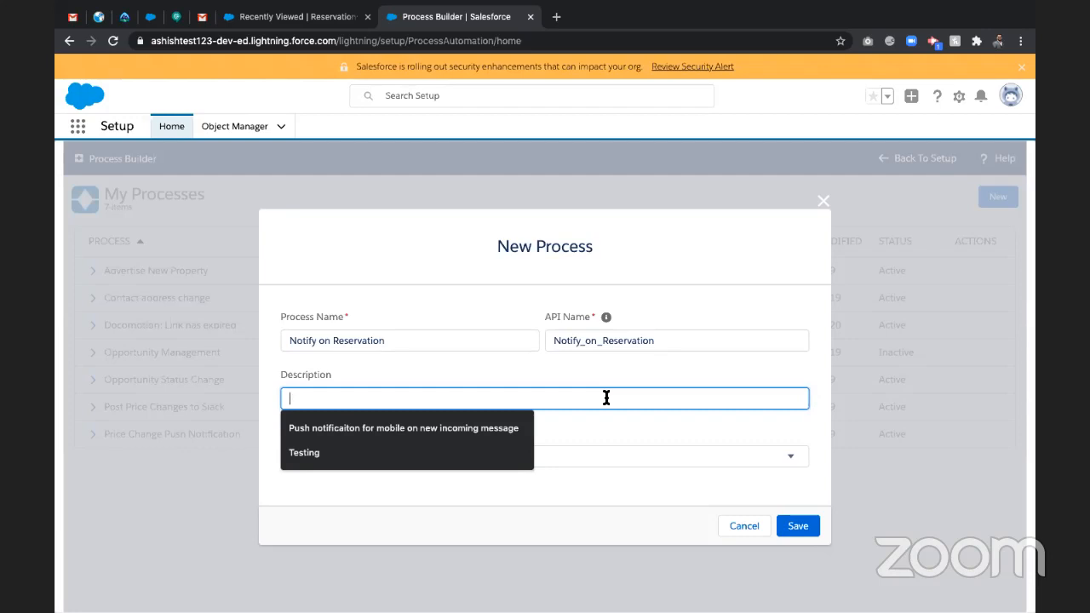
type("Notiry")
key("BackSpace")
key("BackSpace")
type("ing ")
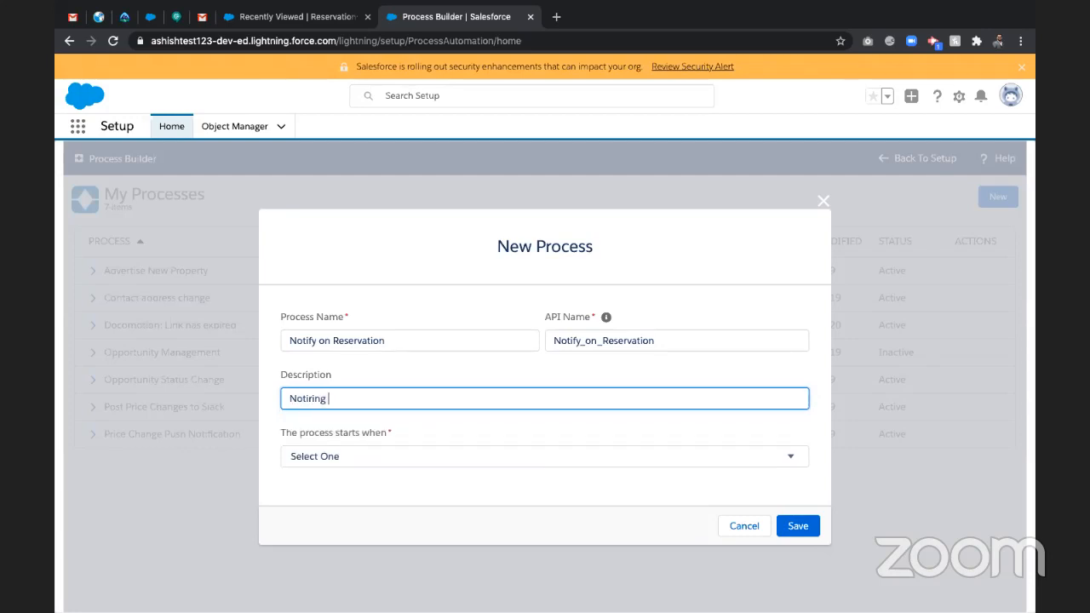
type("or sending an email on s")
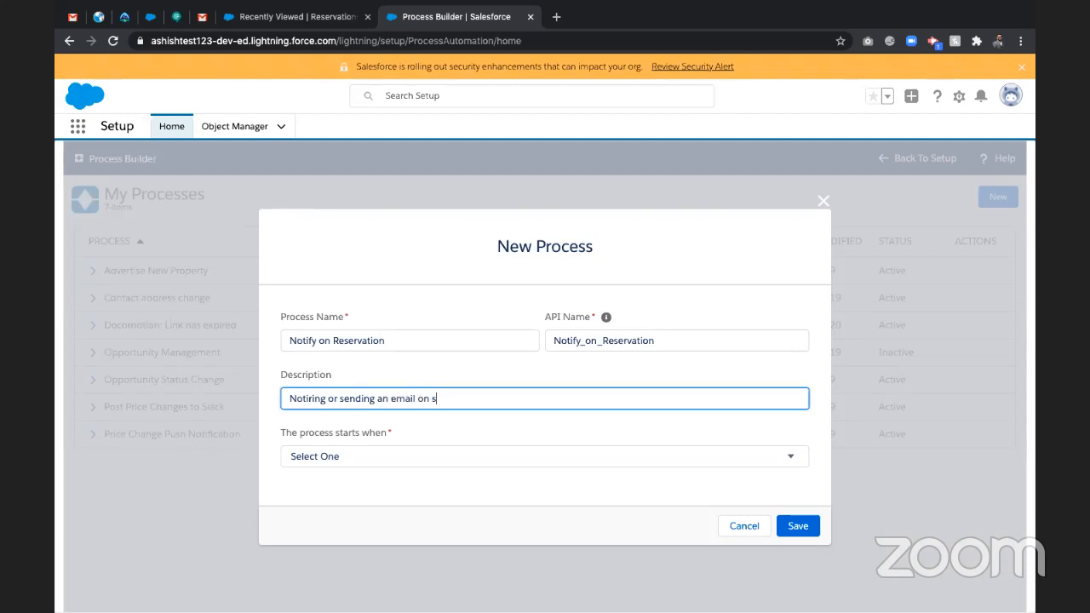
type("ubmiting res")
key("BackSpace")
key("BackSpace")
key("BackSpace")
key("BackSpace")
key("BackSpace")
key("BackSpace")
key("BackSpace")
key("BackSpace")
key("BackSpace")
key("BackSpace")
key("BackSpace")
key("BackSpace")
key("BackSpace")
type("reservation")
- Set the process to start when a record changes and save the new process
left_click(336, 459)
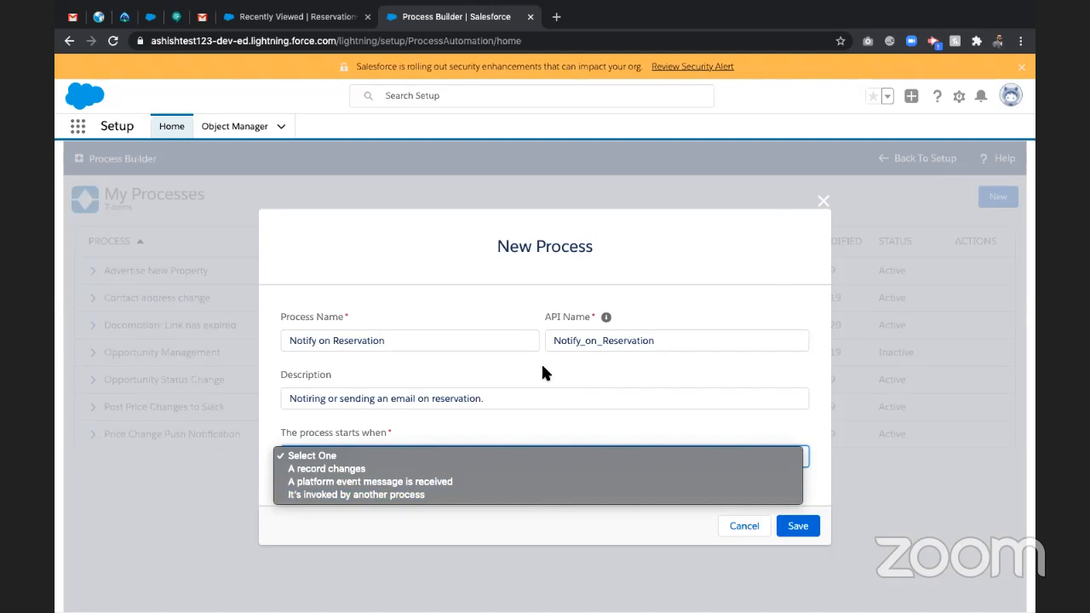
left_click(393, 469)
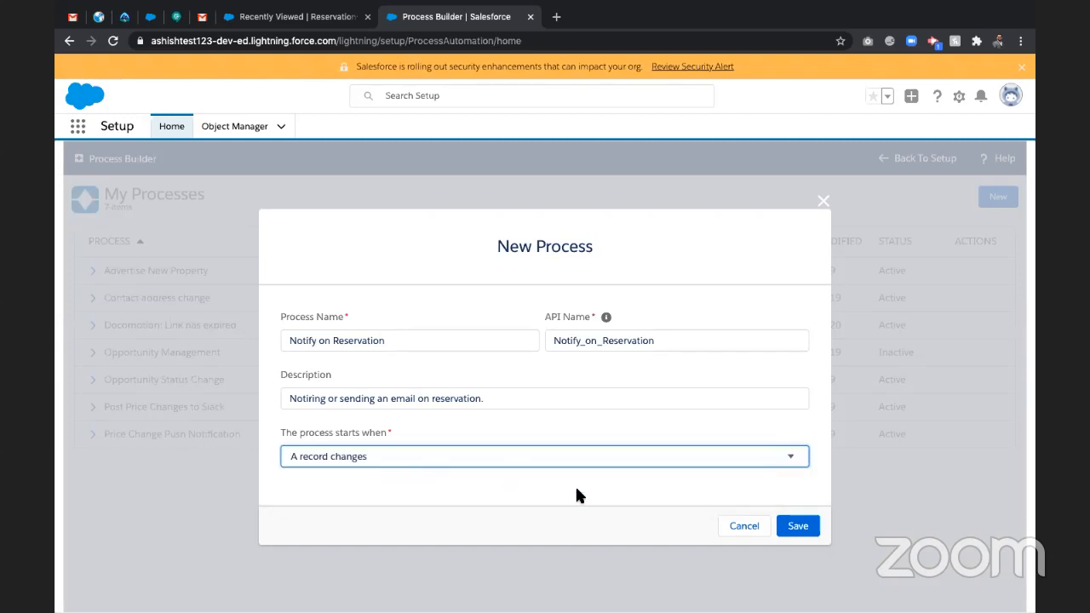
left_click(798, 525)
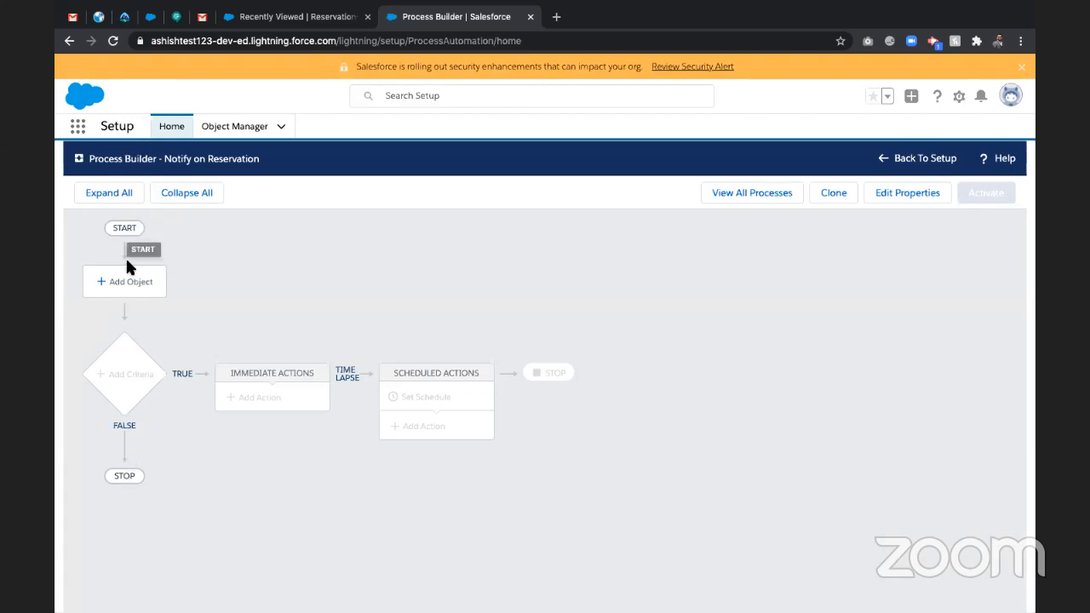
- Add the Reservation object as the trigger, starting the process when a record is created or edited, and save it
left_click(138, 286)
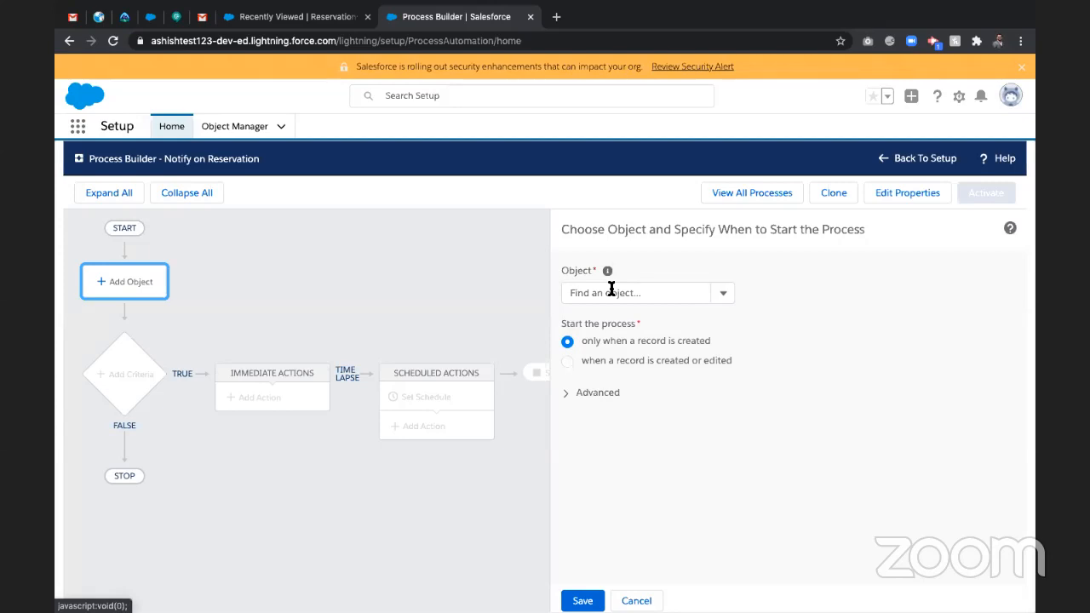
left_click(611, 290)
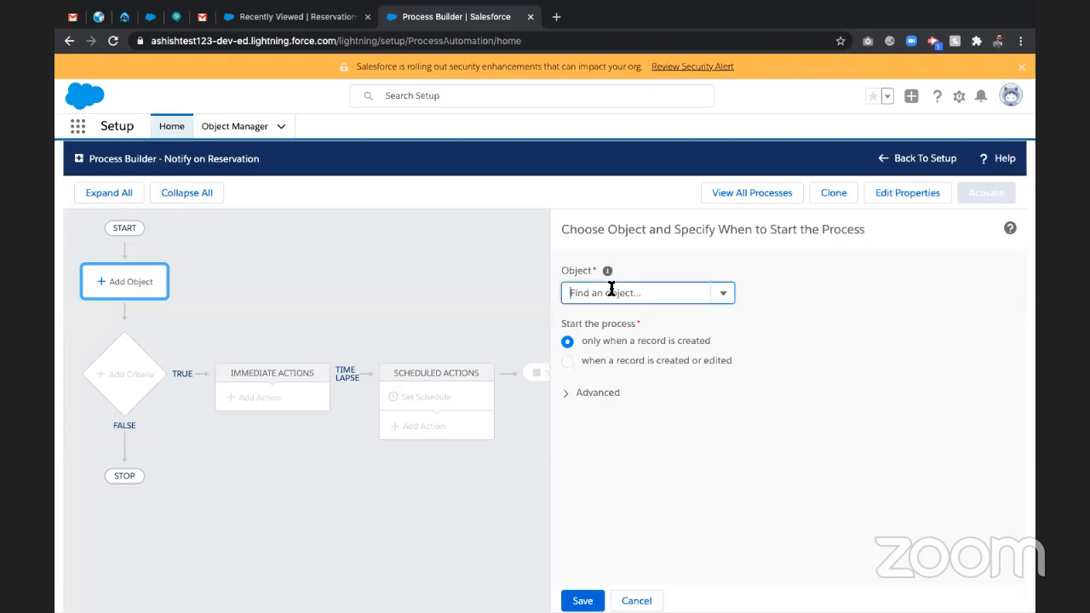
type("resur")
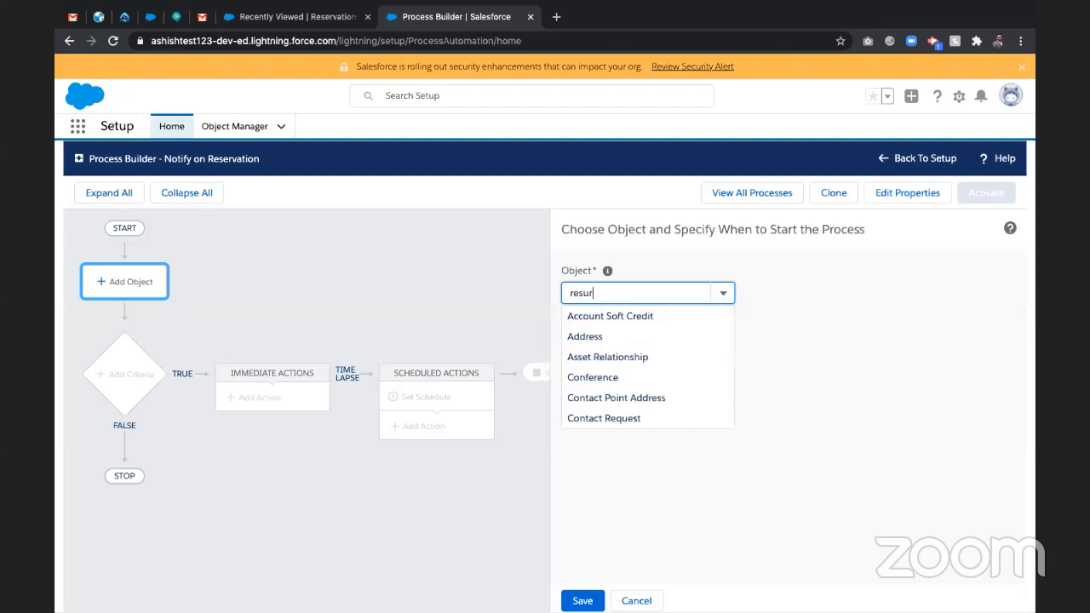
key("BackSpace")
key("BackSpace")
type("erv")
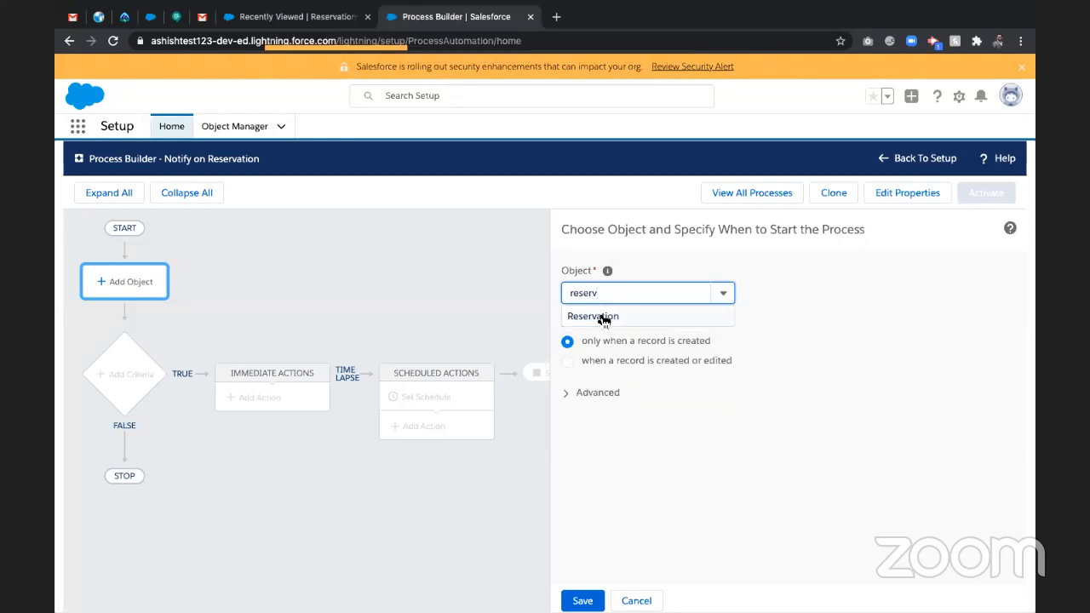
left_click(600, 318)
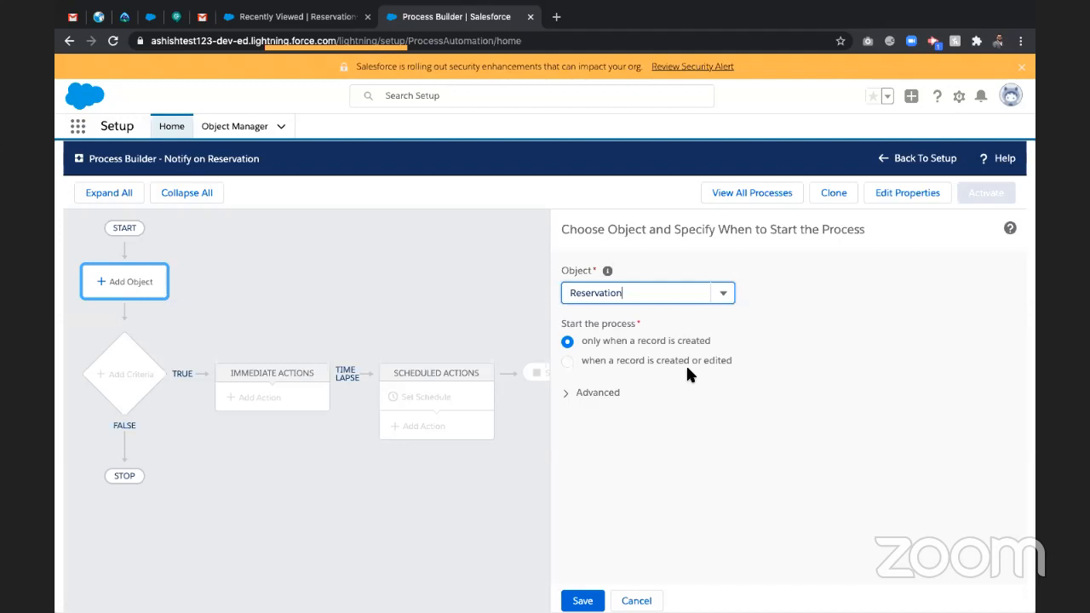
left_click(584, 364)
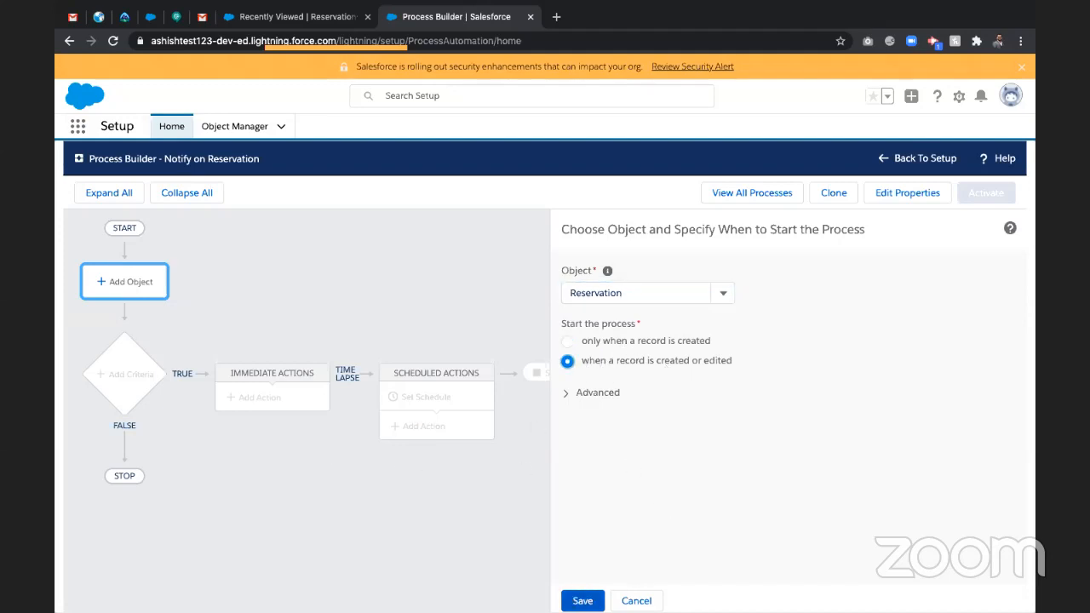
left_click(586, 601)
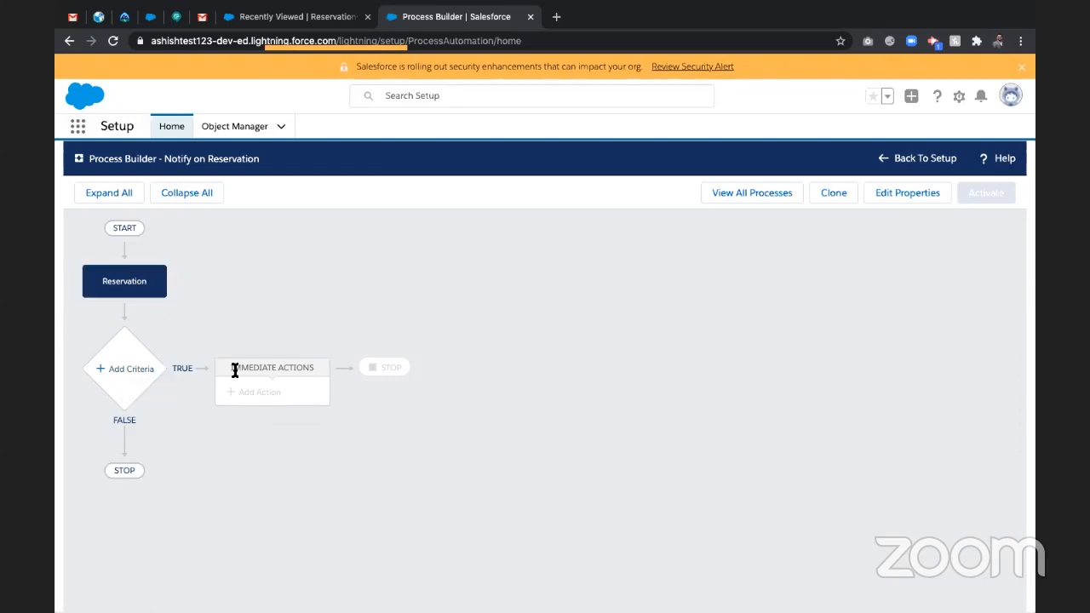
- Add a criteria node named "Validating Email" and choose the reservation's Email field for its first condition
left_click(140, 378)
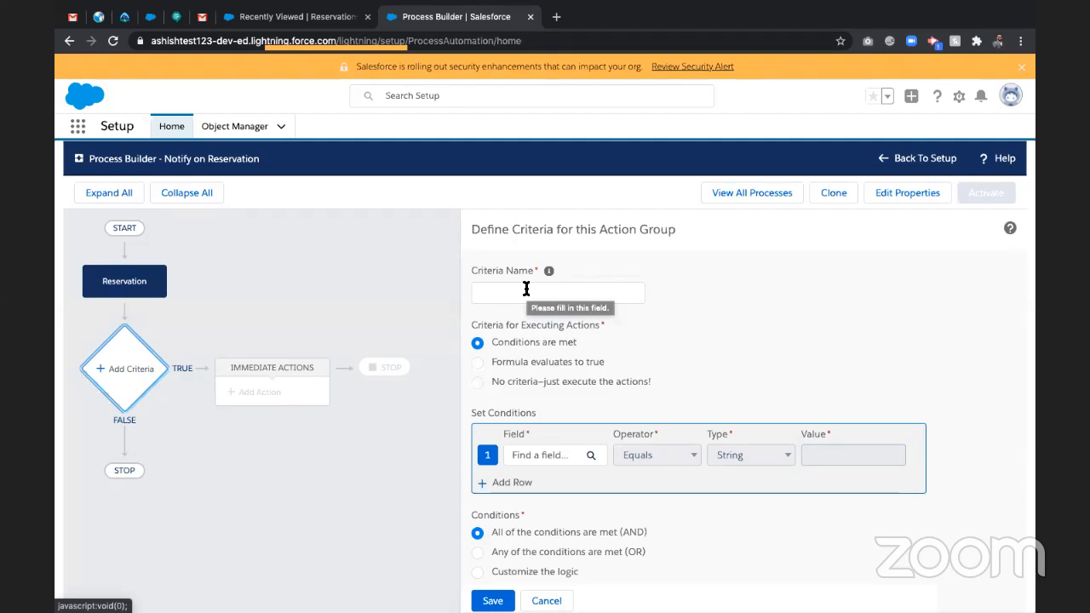
left_click(526, 289)
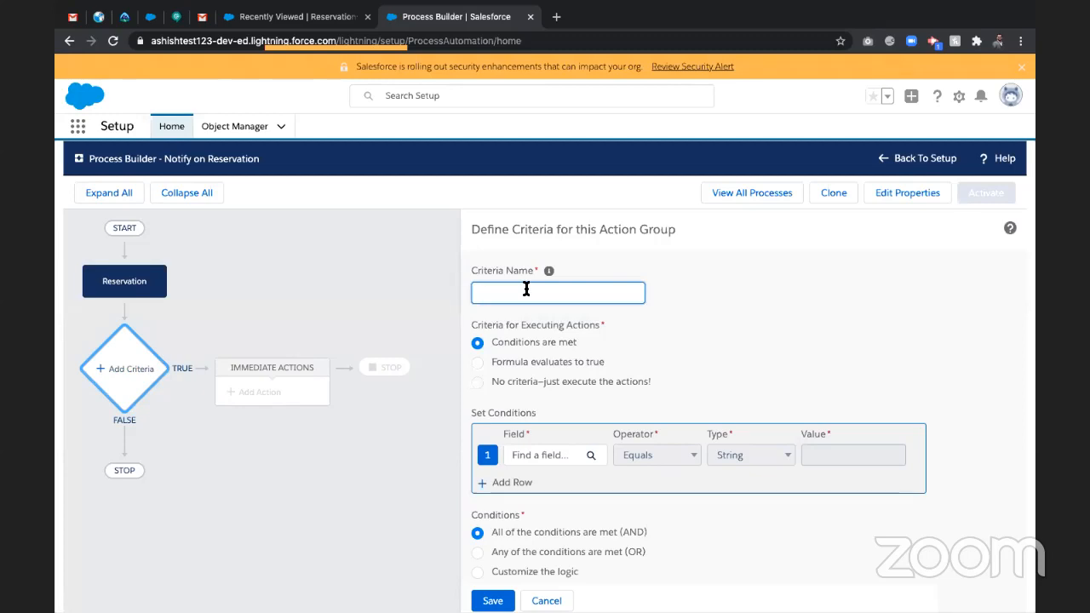
type("Validating Email")
left_click(529, 456)
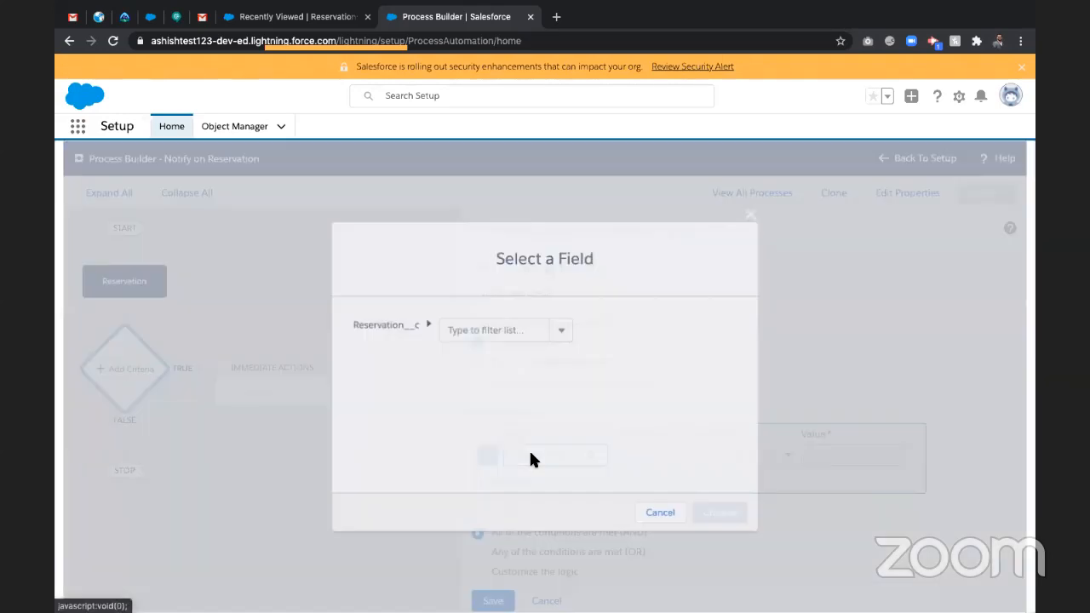
type("emai")
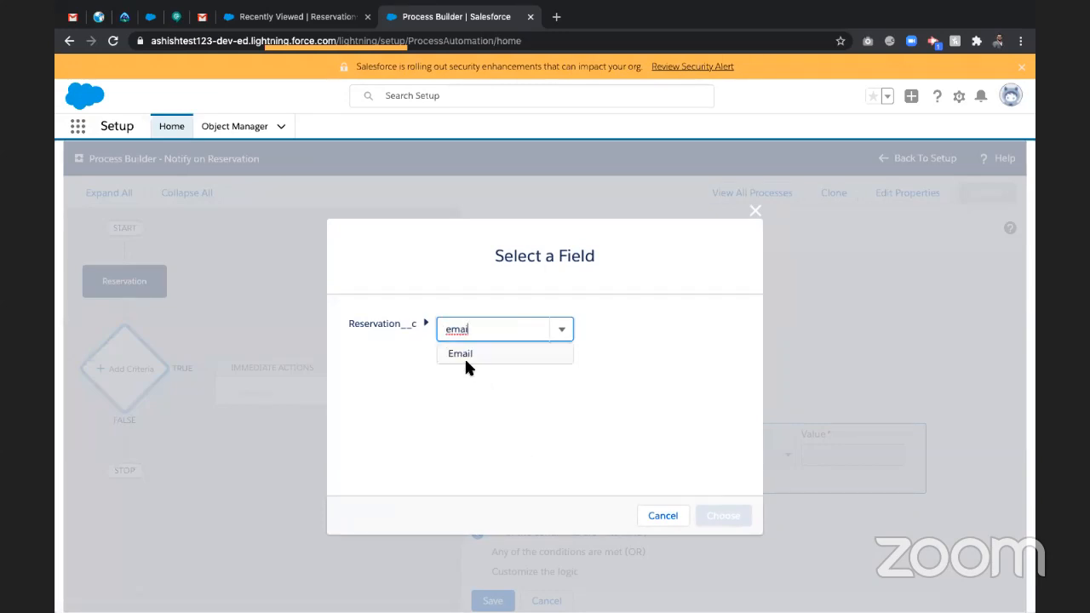
left_click(467, 357)
left_click(724, 516)
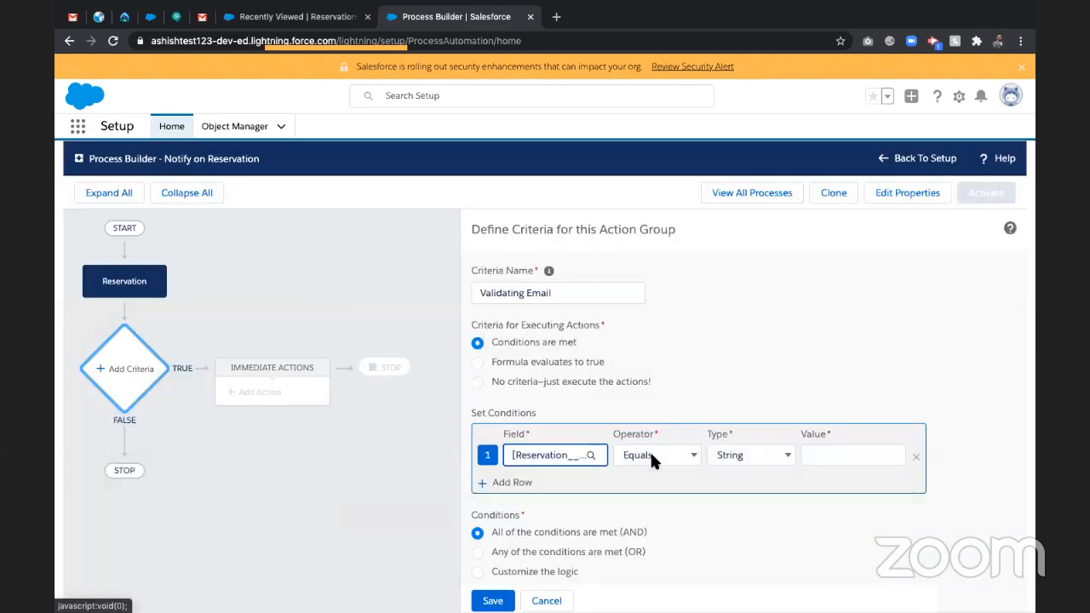
- Complete the Email condition with operator Does not equal, type Global Constant and value $GlobalConstant.Null
left_click(651, 454)
left_click(658, 471)
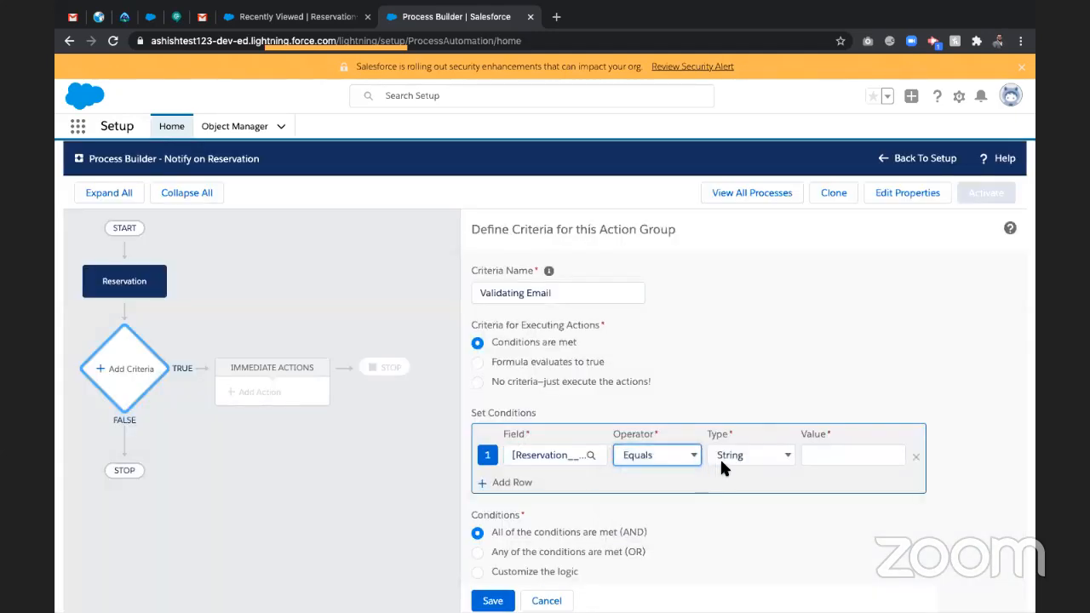
left_click(720, 457)
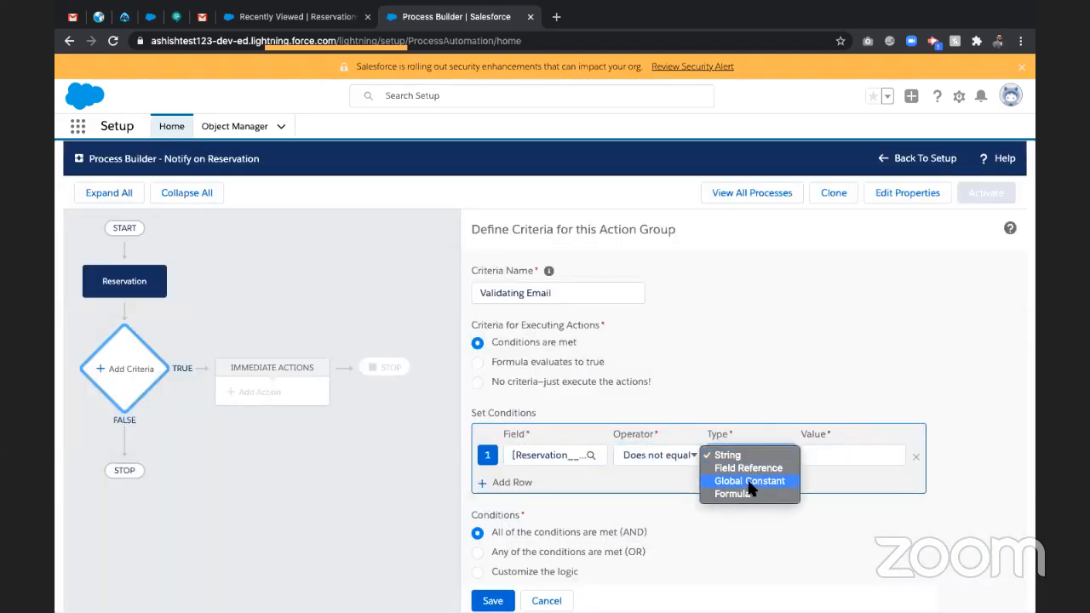
left_click(750, 482)
left_click(831, 452)
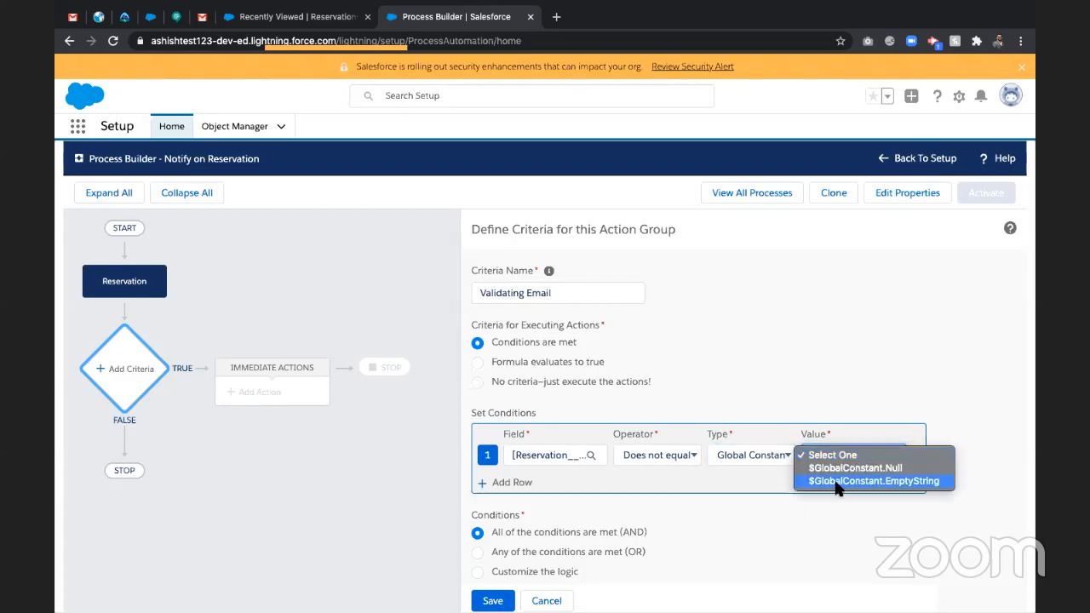
left_click(837, 468)
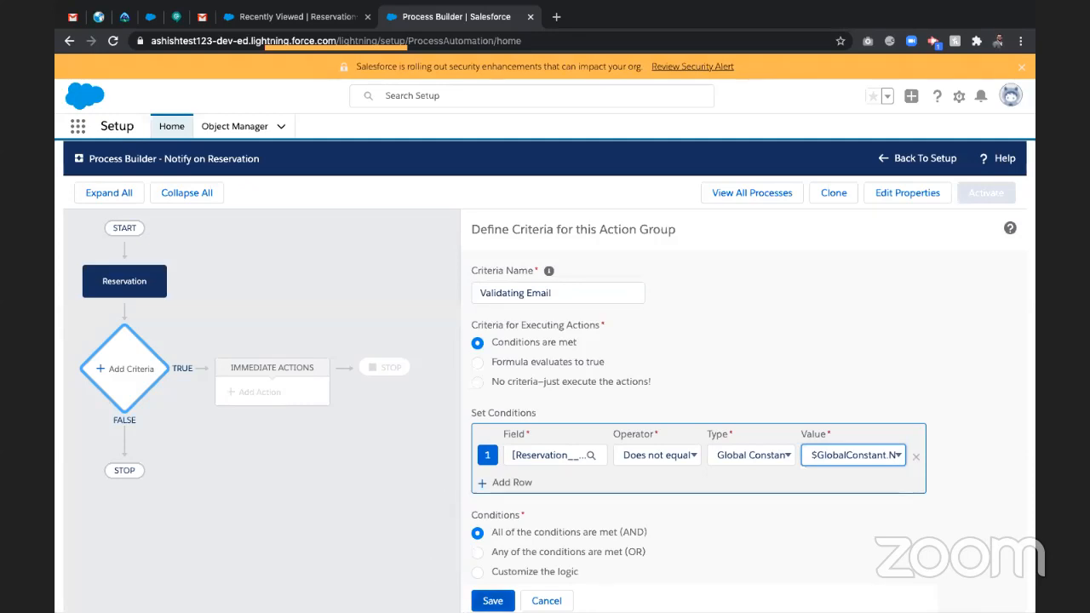
- Add three more condition rows to the Validating Email criteria
left_click(515, 483)
left_click(506, 511)
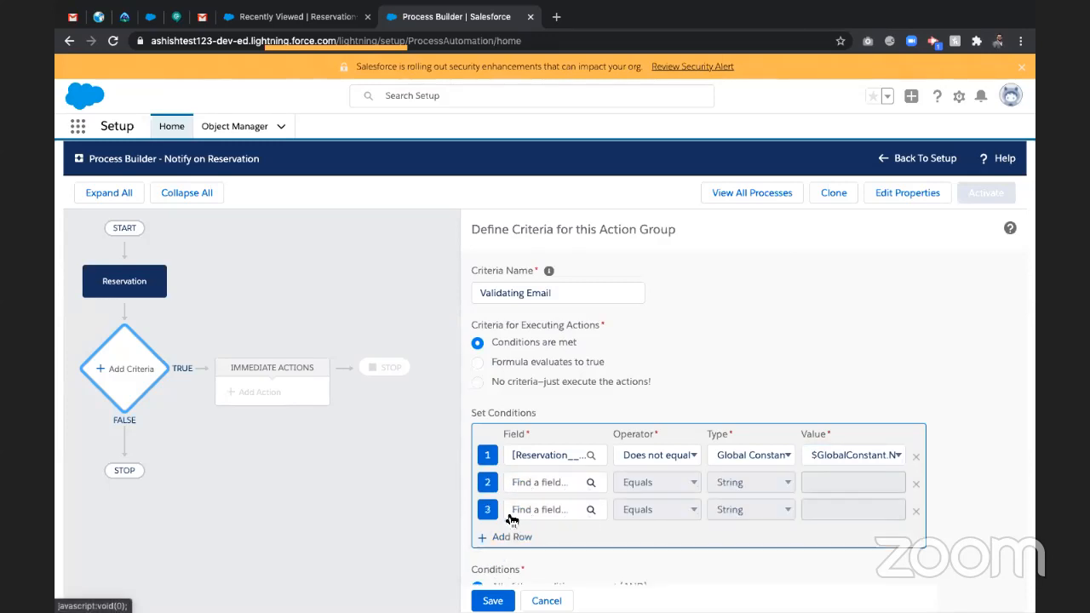
left_click(512, 537)
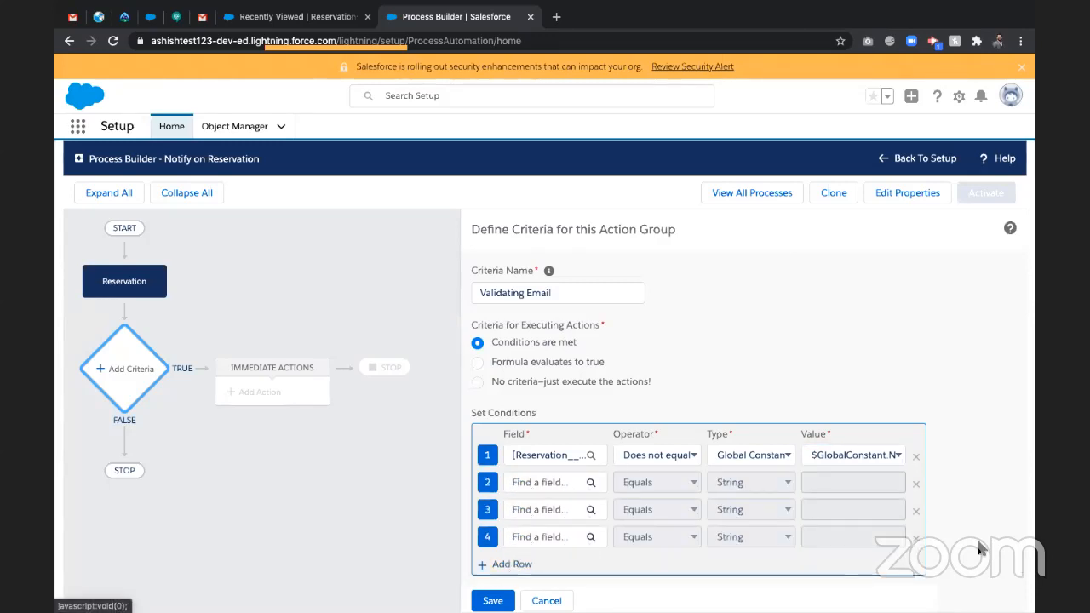
- Search the second condition's field list for "start" and open an existing reservation record to check its field names
left_click(545, 482)
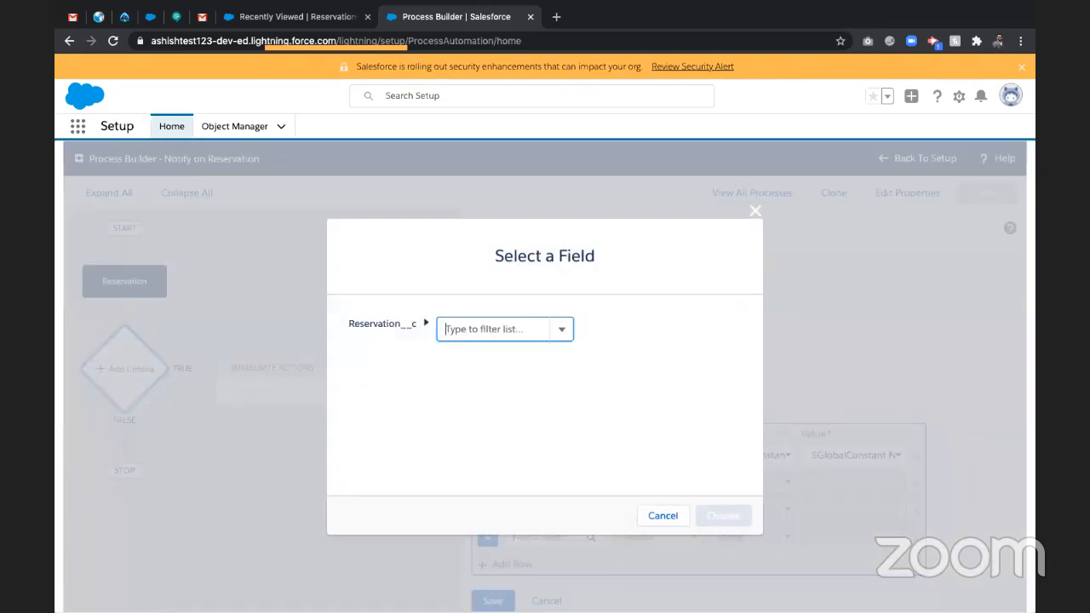
type("start")
key("BackSpace")
key("BackSpace")
key("BackSpace")
key("BackSpace")
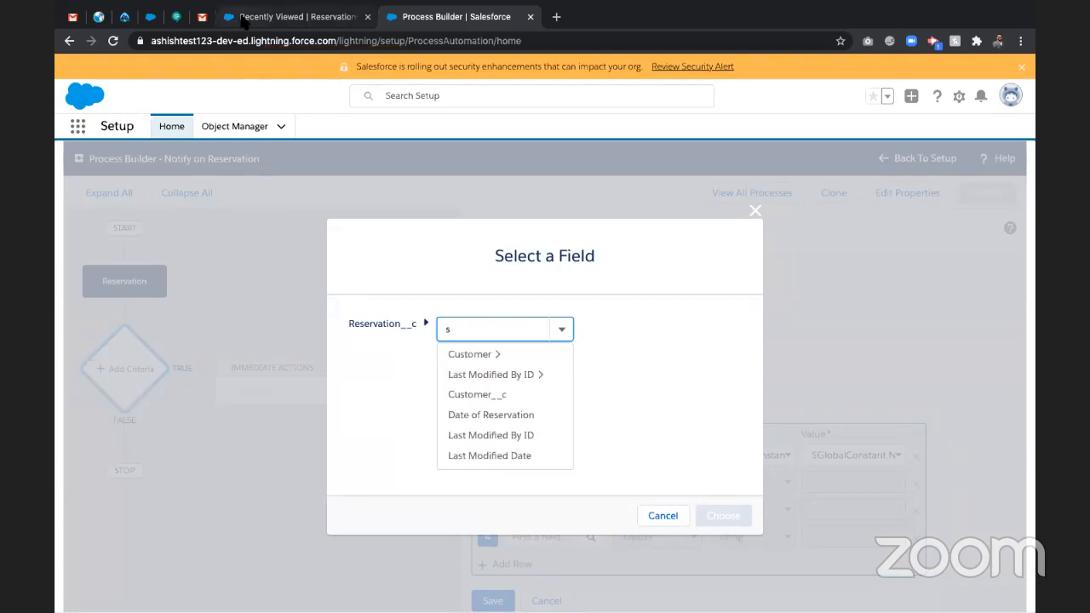
left_click(294, 16)
left_click(118, 223)
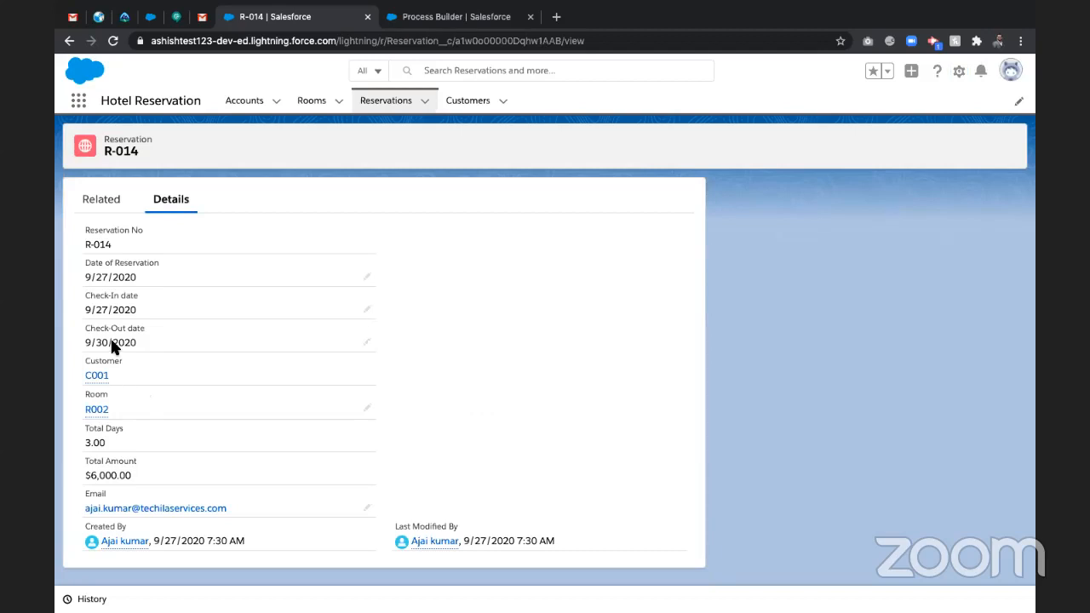
- Return to the process and choose Date of Reservation as the second condition's field
left_click(418, 19)
key("BackSpace")
type("Date of res")
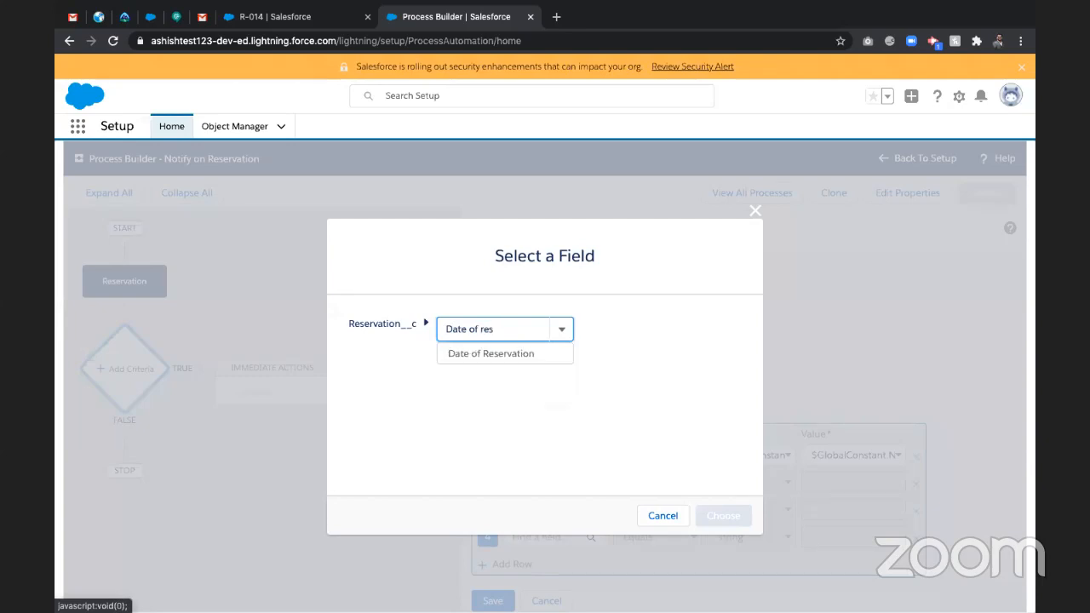
left_click(483, 354)
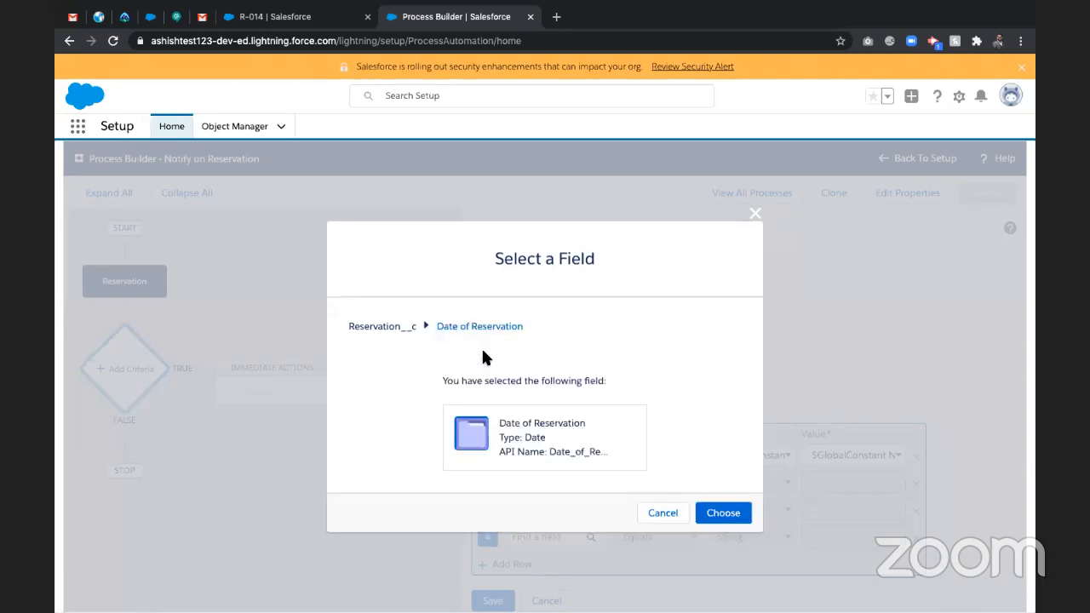
left_click(690, 513)
- Complete the Date of Reservation condition with operator Does not equal, type Global Constant and value $GlobalConstant.Null
left_click(685, 482)
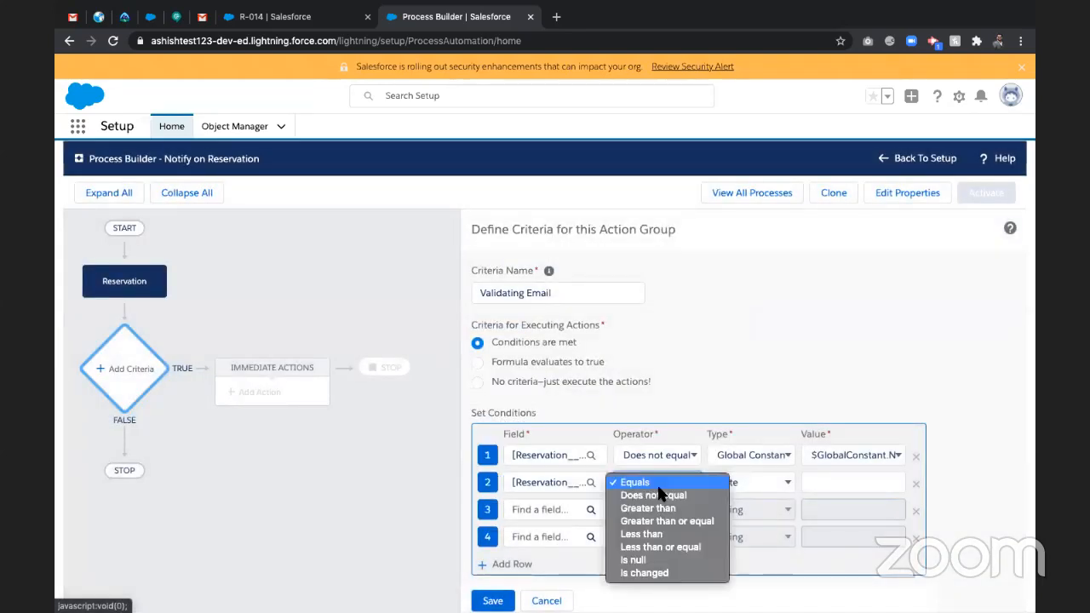
left_click(688, 495)
left_click(758, 482)
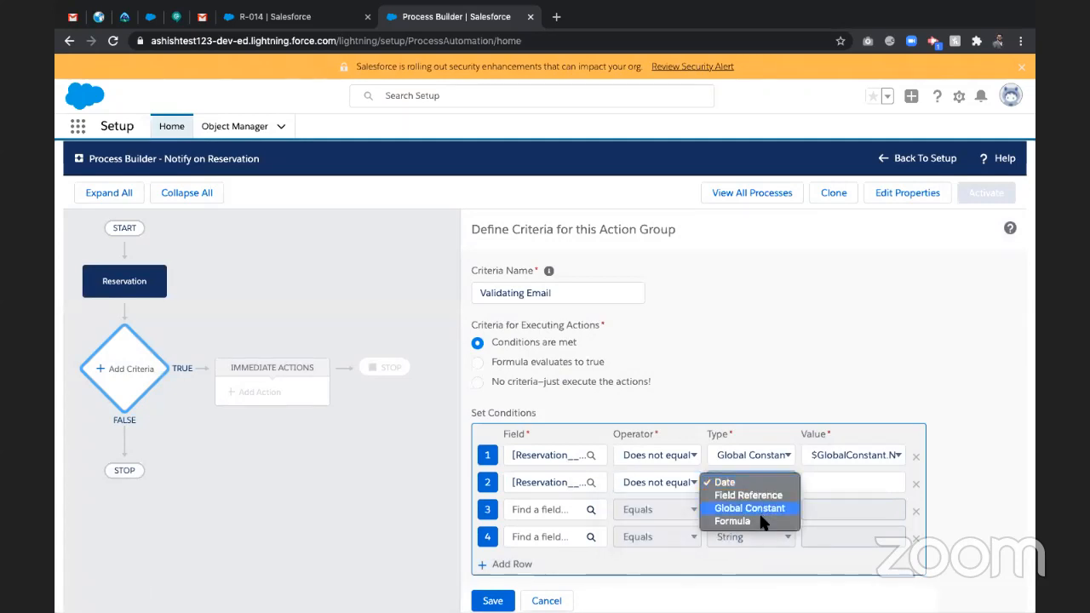
left_click(767, 509)
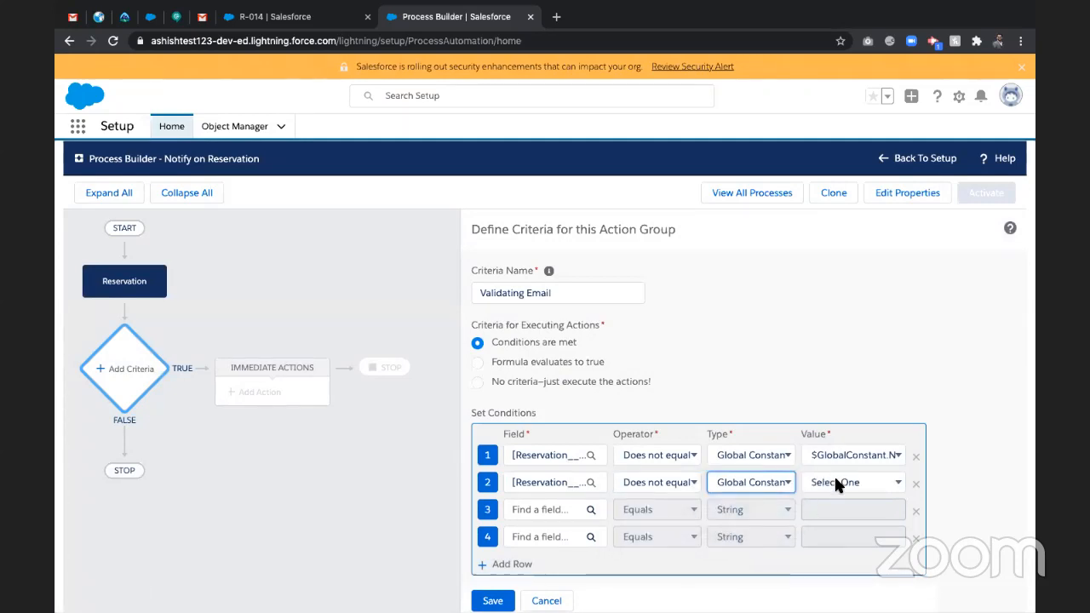
left_click(834, 482)
left_click(839, 495)
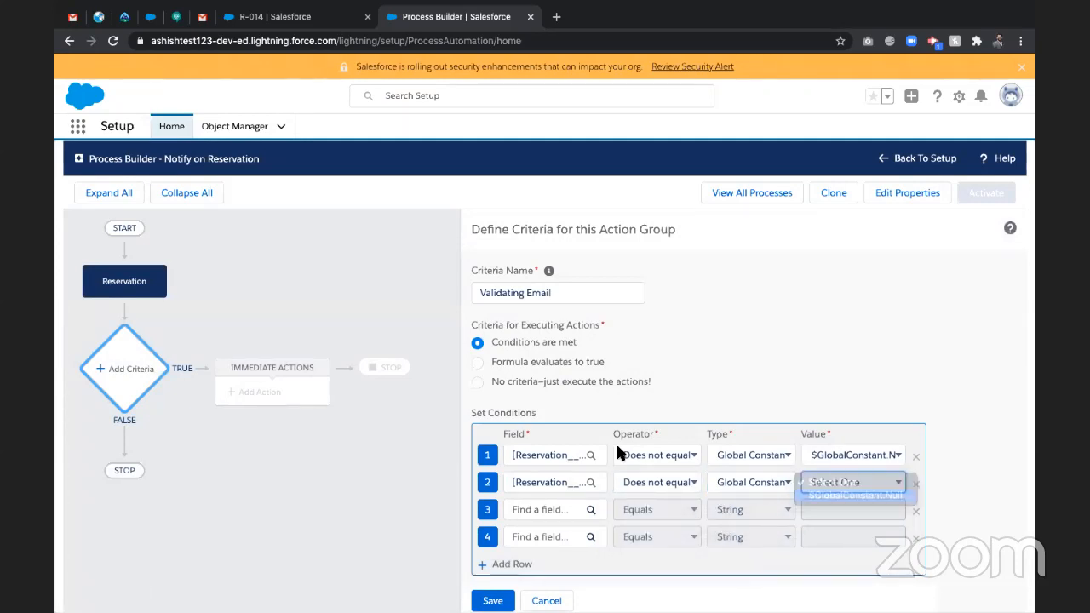
- Check the field names on reservation R-014 and choose Check-In date as the third condition's field
left_click(534, 507)
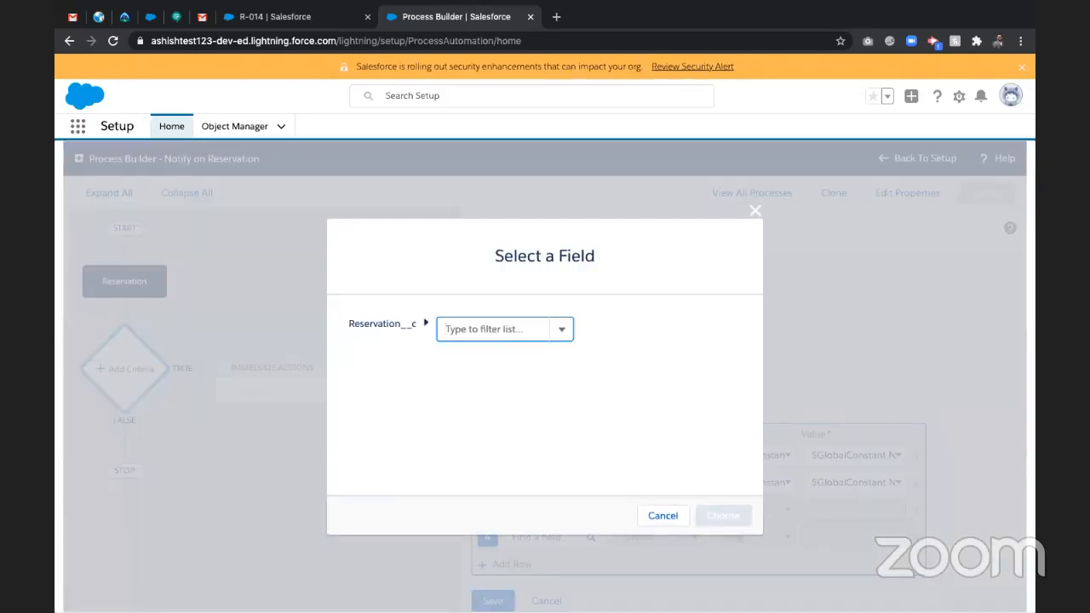
left_click(266, 19)
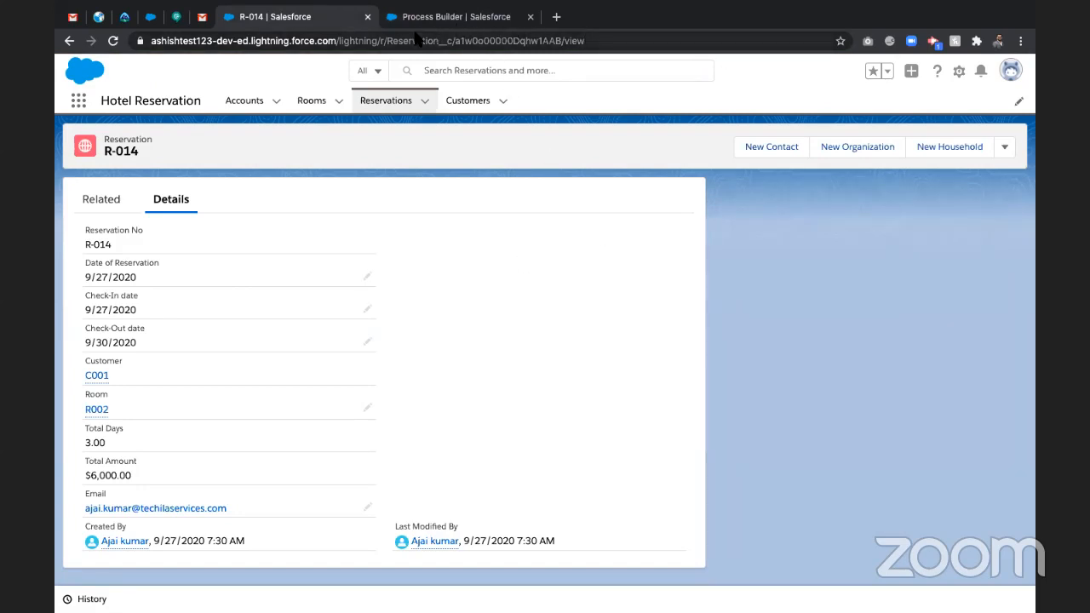
left_click(434, 16)
left_click(462, 331)
type("checkout")
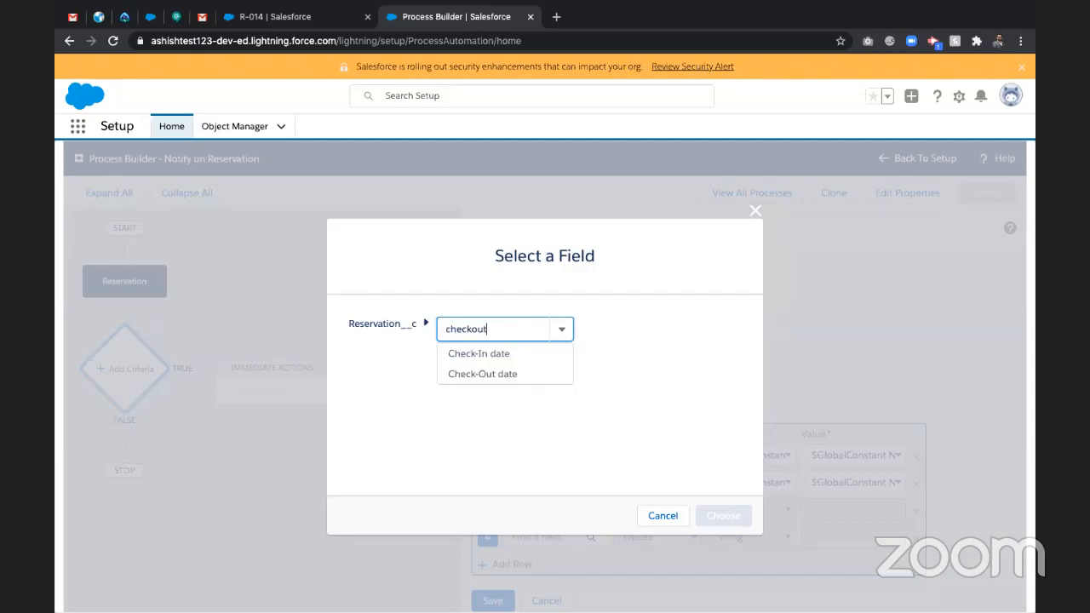
key("BackSpace")
key("BackSpace")
key("BackSpace")
left_click(503, 356)
left_click(734, 519)
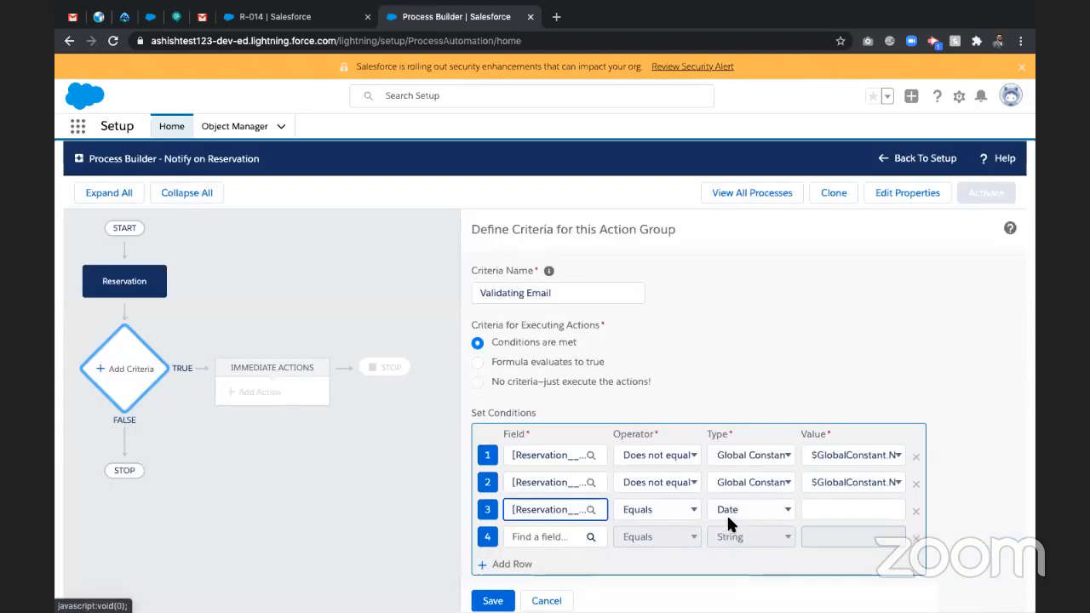
- Complete the Check-In date condition with operator Does not equal, type Global Constant and value $GlobalConstant.Null
left_click(650, 510)
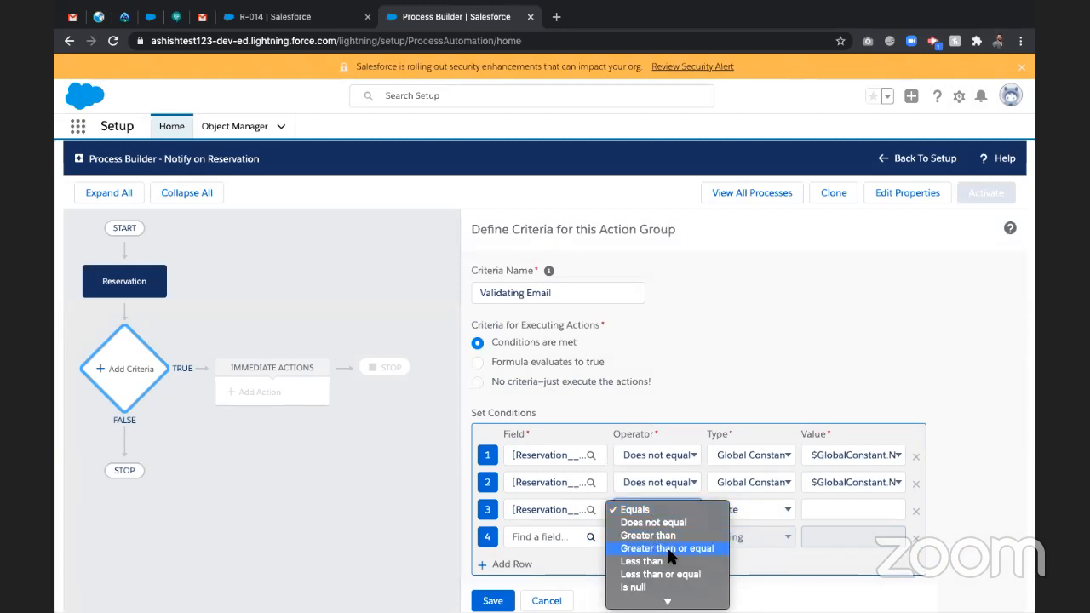
left_click(673, 519)
left_click(750, 509)
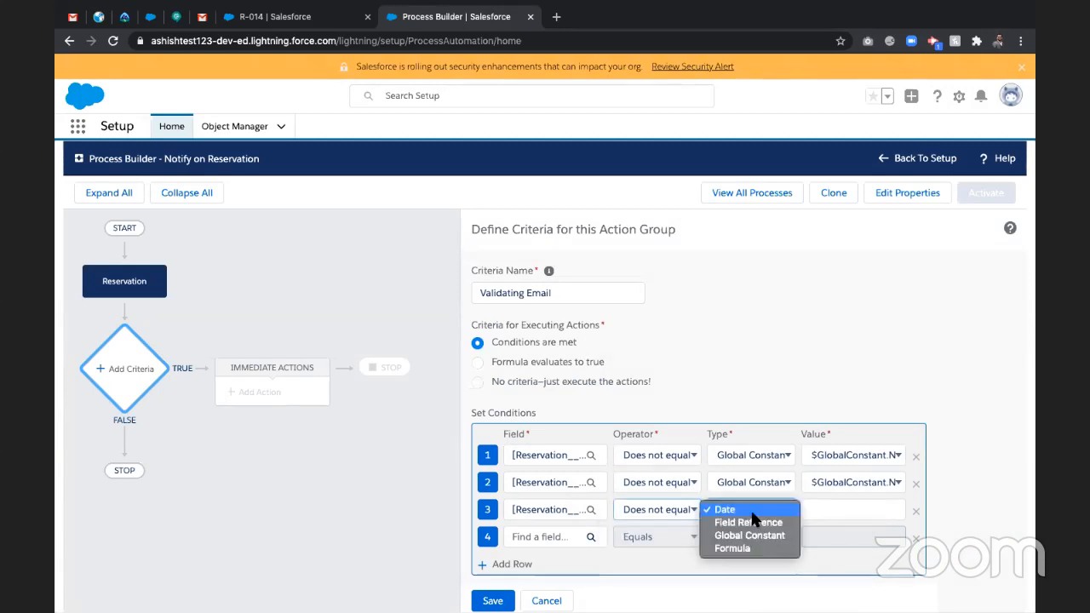
left_click(752, 535)
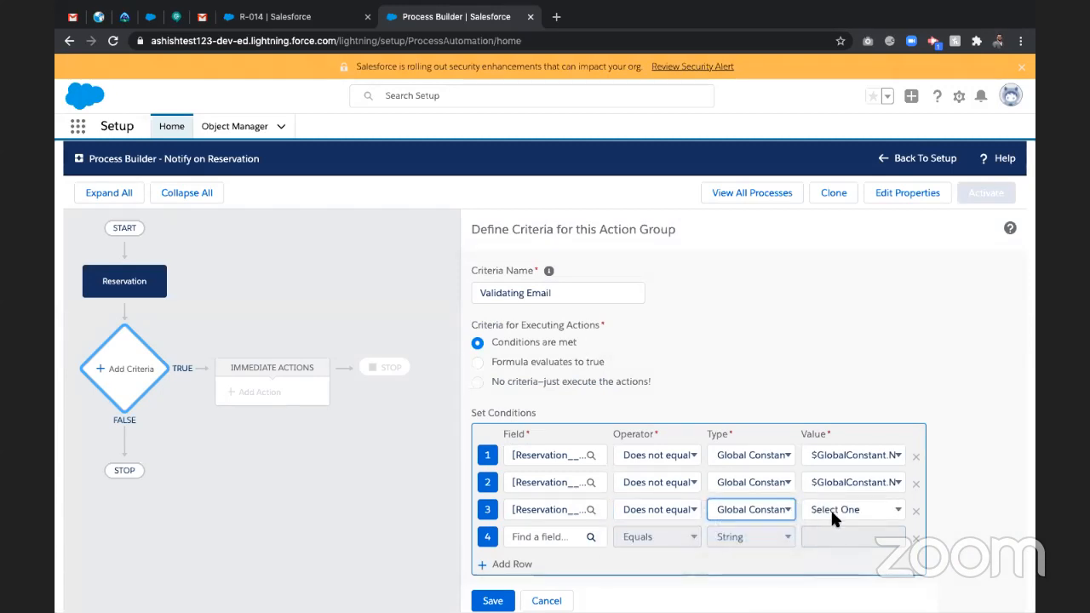
left_click(831, 509)
left_click(835, 523)
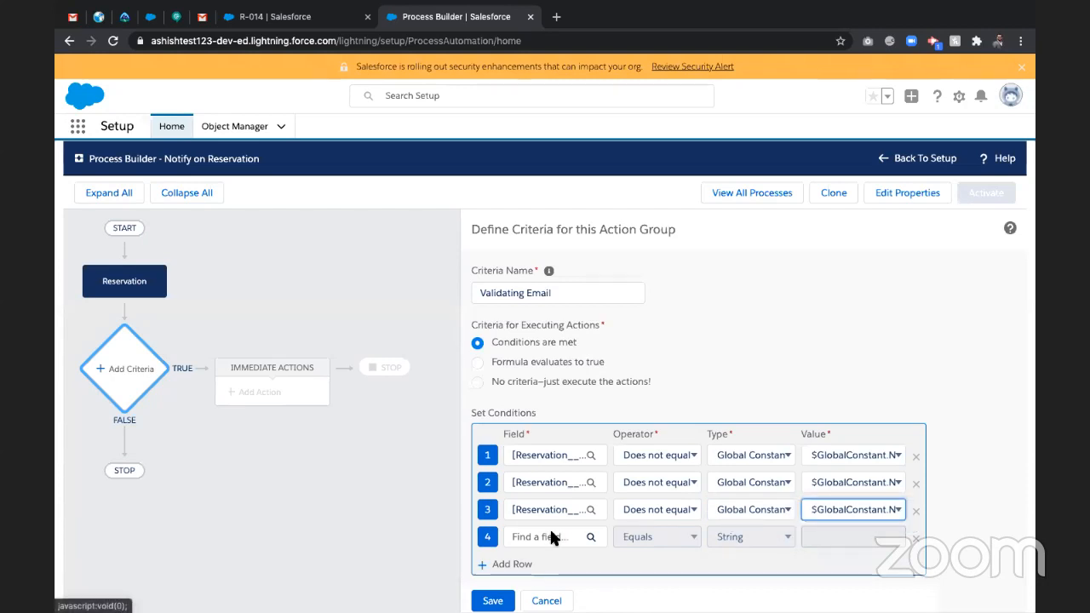
- Choose Check-Out date as the fourth condition's field
left_click(552, 536)
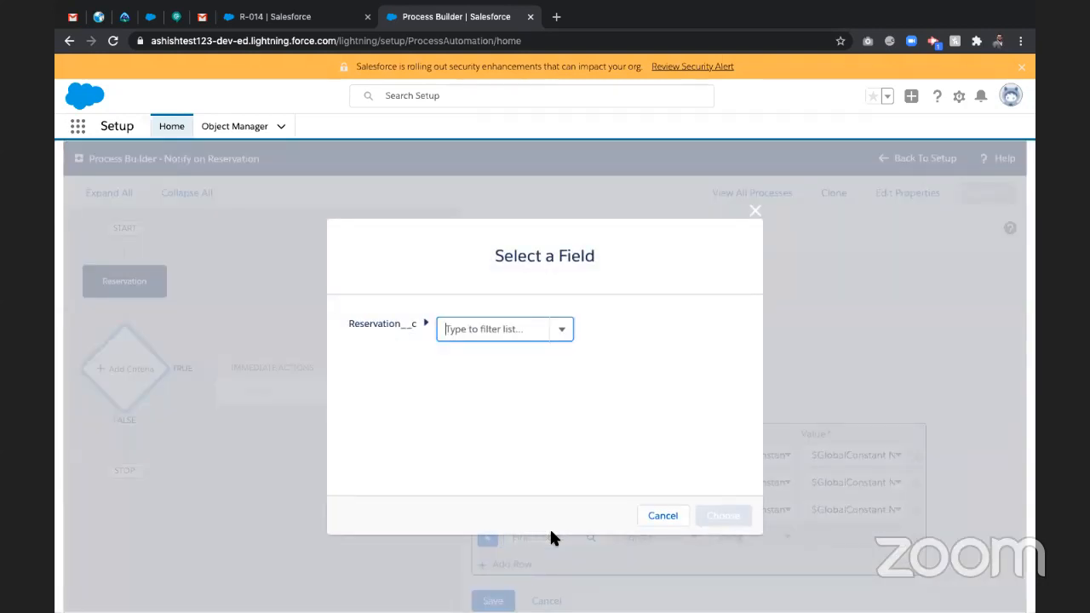
type("chek")
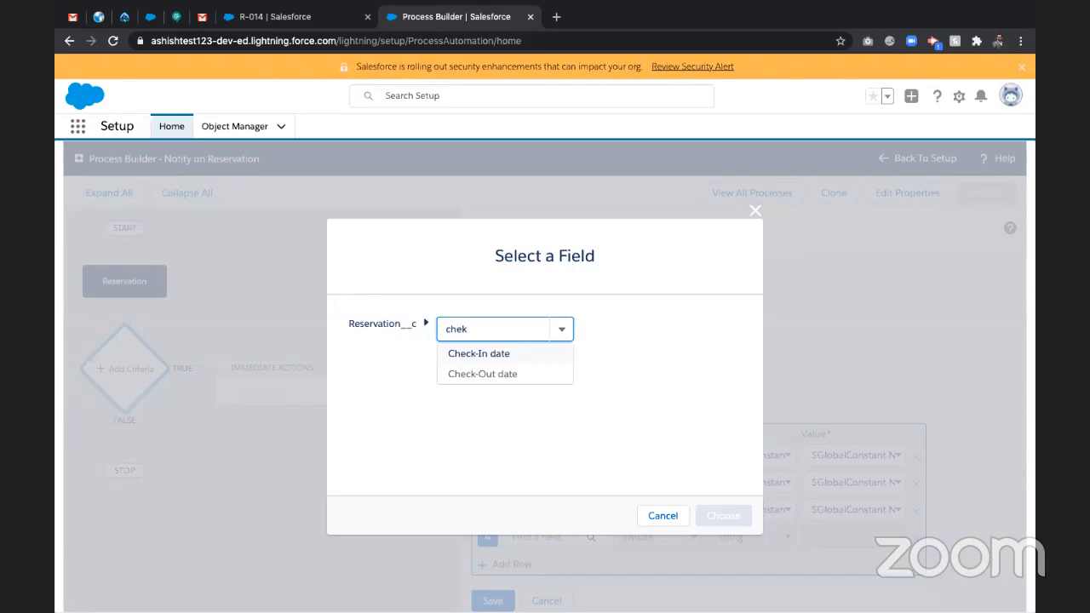
key("BackSpace")
left_click(494, 374)
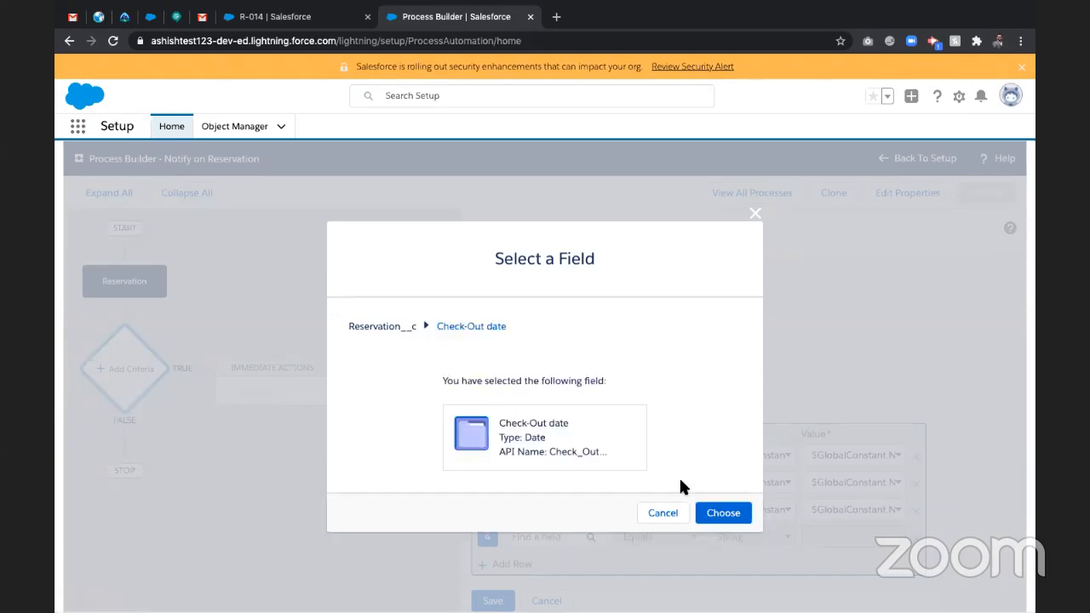
left_click(724, 513)
- Complete the fourth condition with operator Does not equal, type Global Constant and value $GlobalConstant.Null
left_click(634, 534)
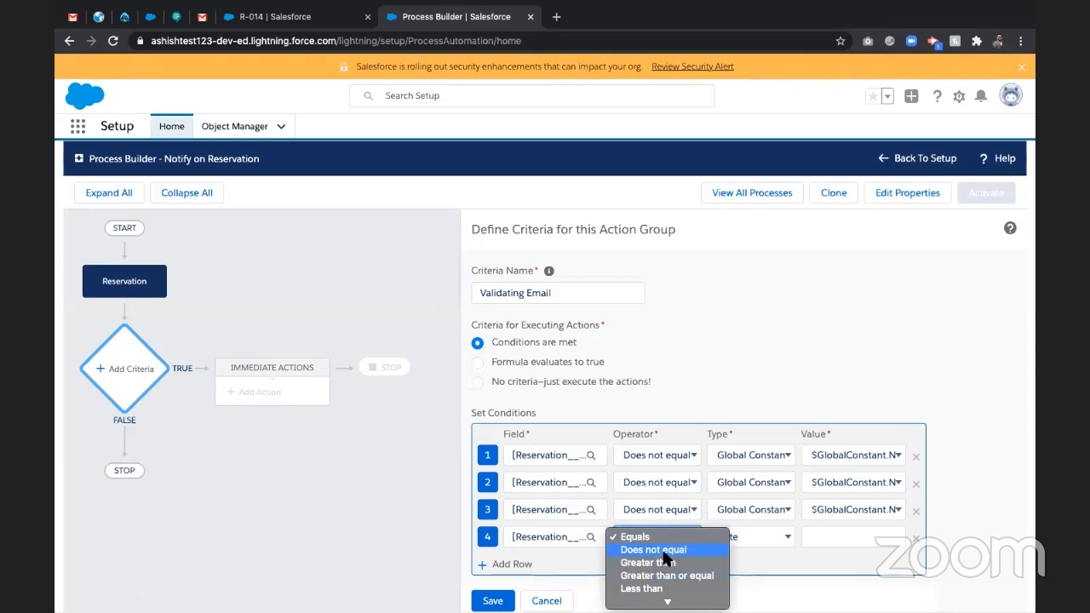
left_click(653, 549)
left_click(738, 543)
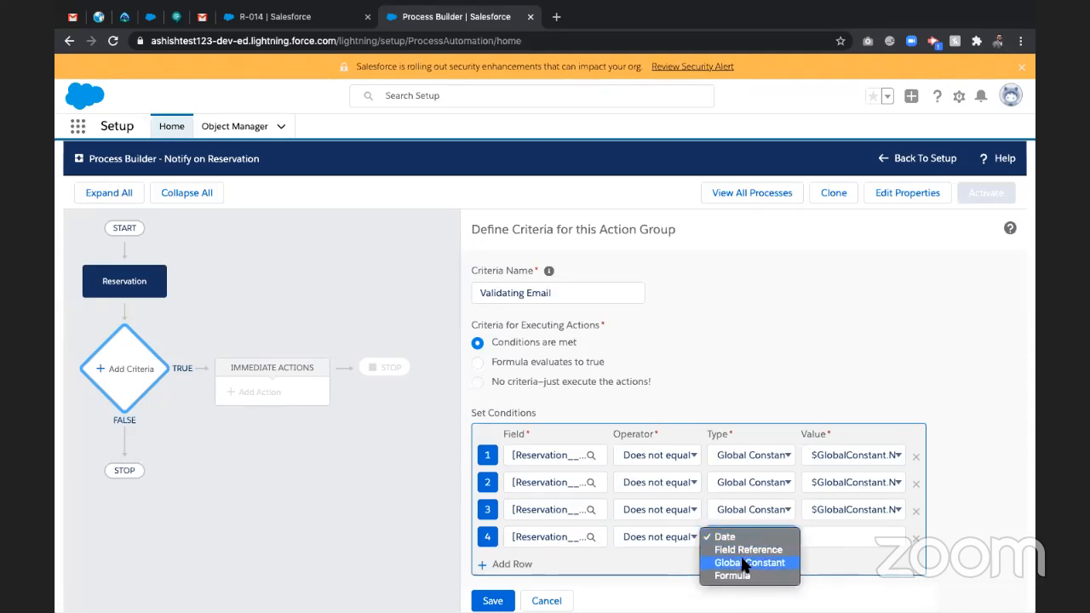
left_click(754, 562)
left_click(817, 538)
left_click(839, 580)
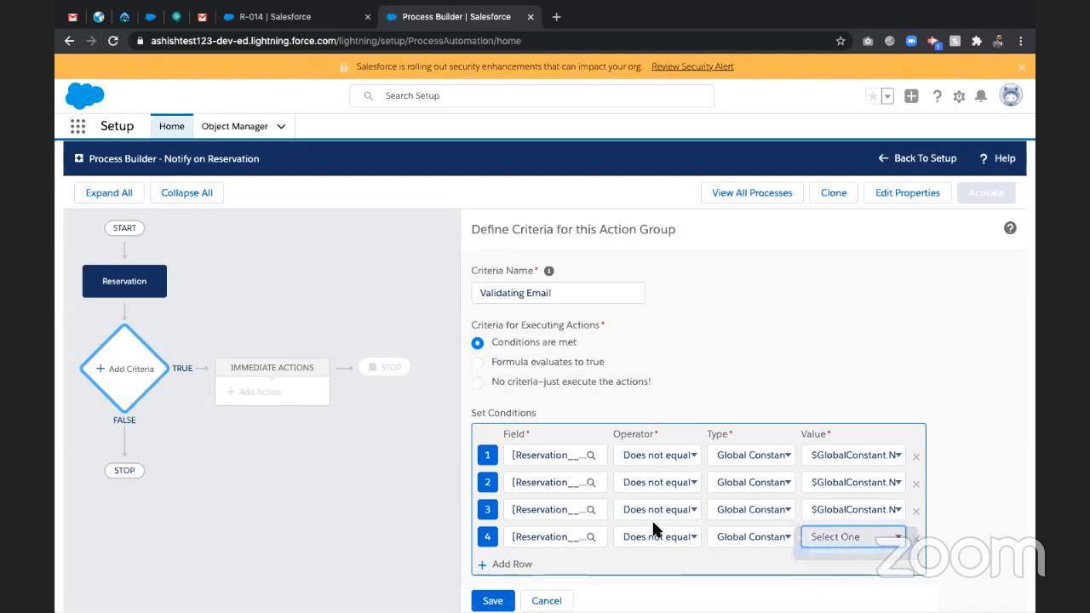
- Add a fifth condition row to the Validating Email criteria and choose Check-Out date as its field
left_click(511, 564)
scroll(561, 395, "down", 3)
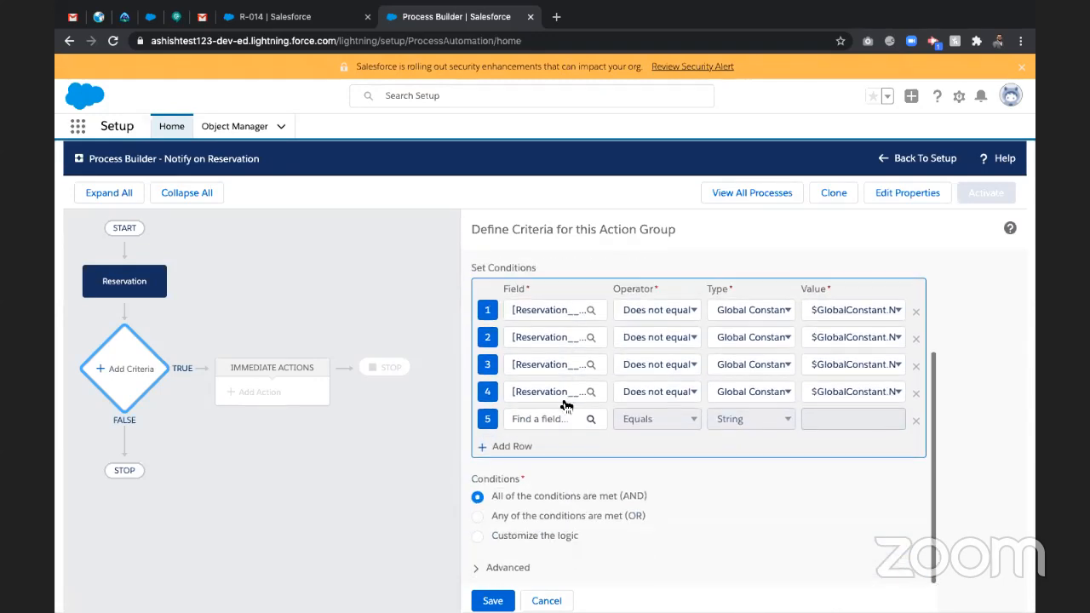
left_click(530, 415)
type("chekou")
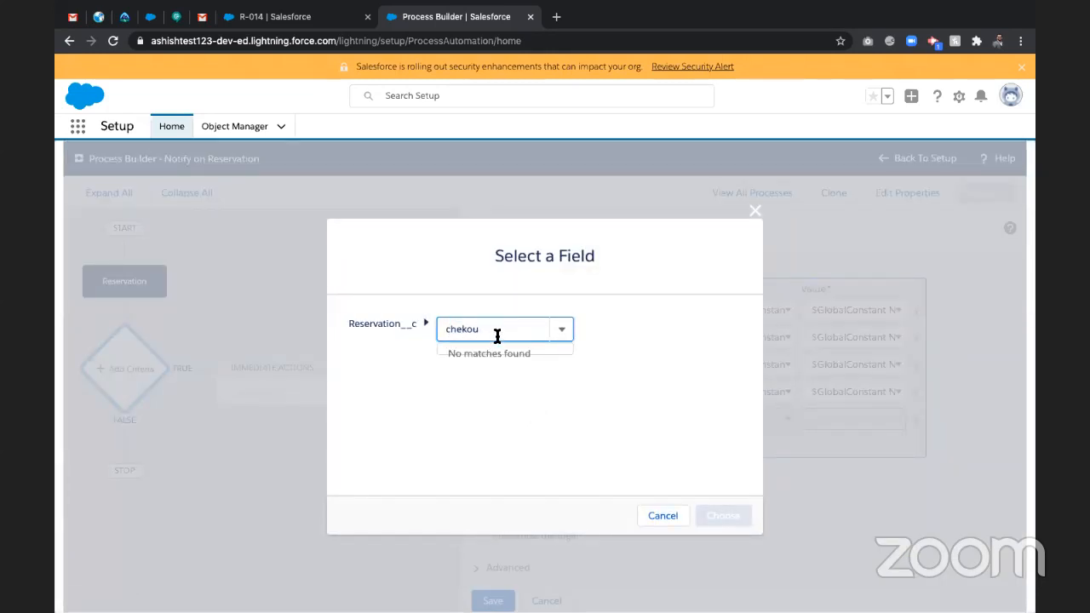
key("BackSpace")
key("BackSpace")
type("c")
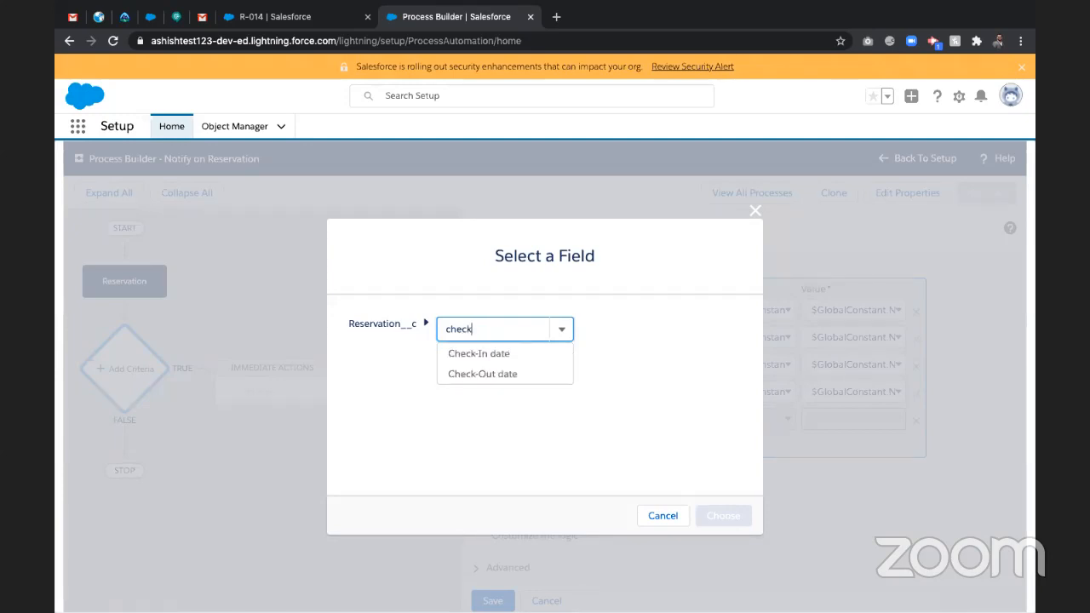
left_click(483, 374)
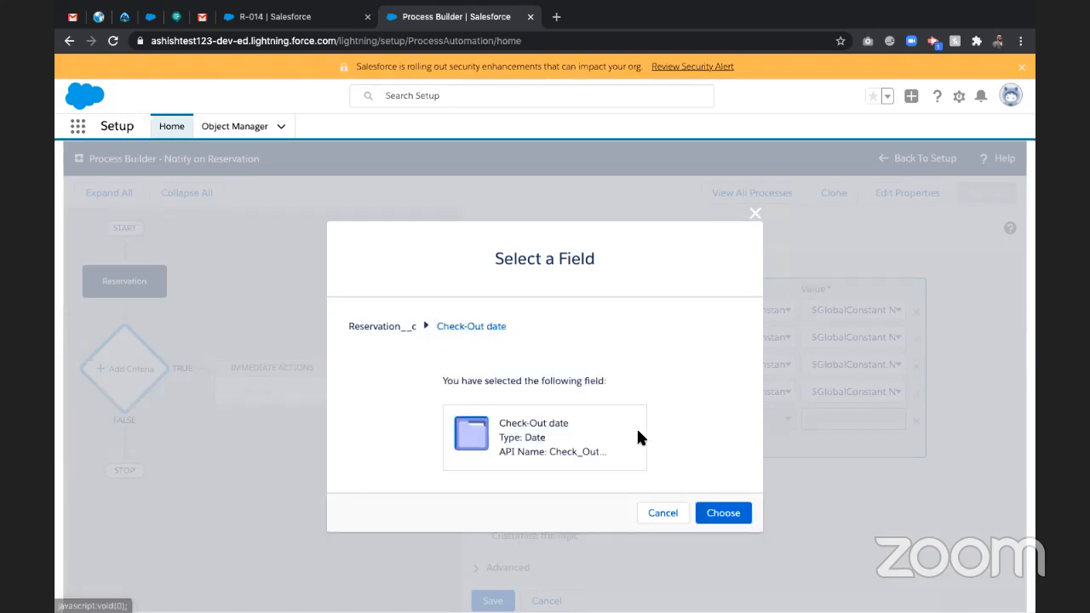
left_click(724, 511)
- Set the fifth condition's operator to Greater than or equal and its type to Formula
left_click(663, 420)
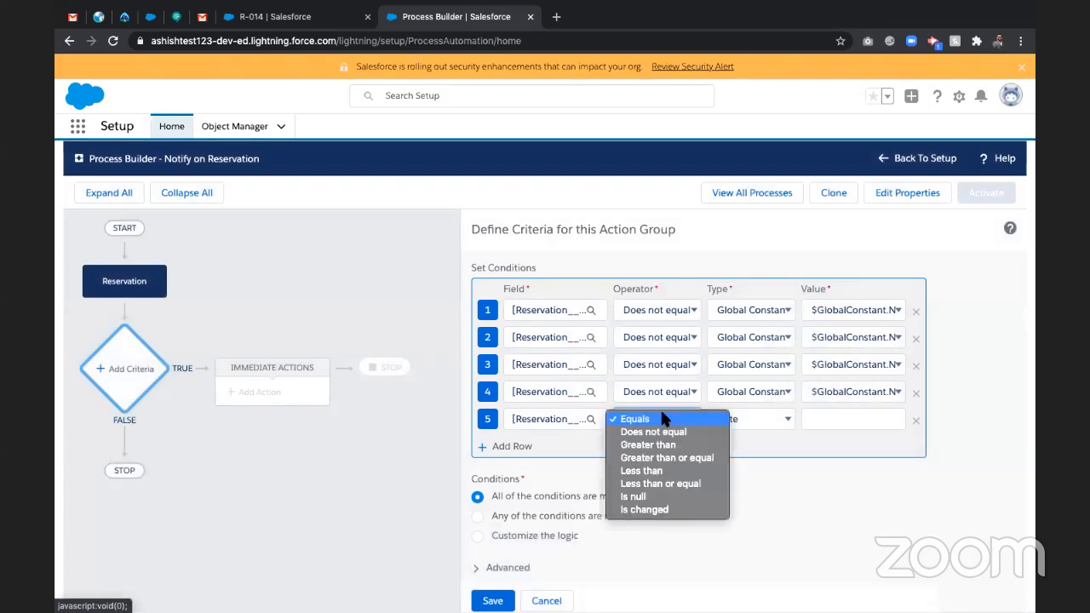
left_click(685, 457)
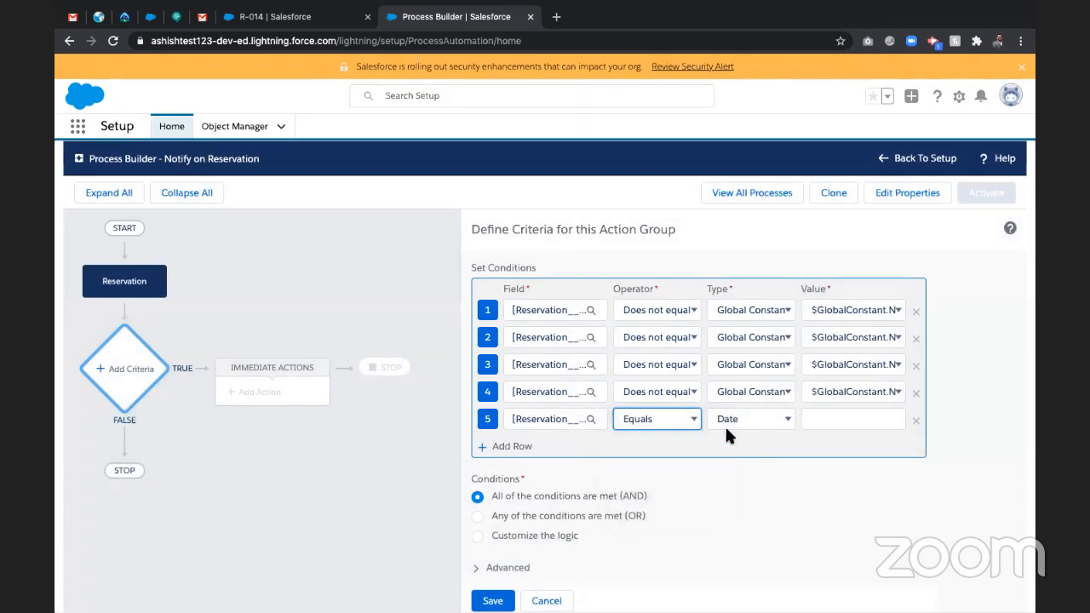
left_click(740, 417)
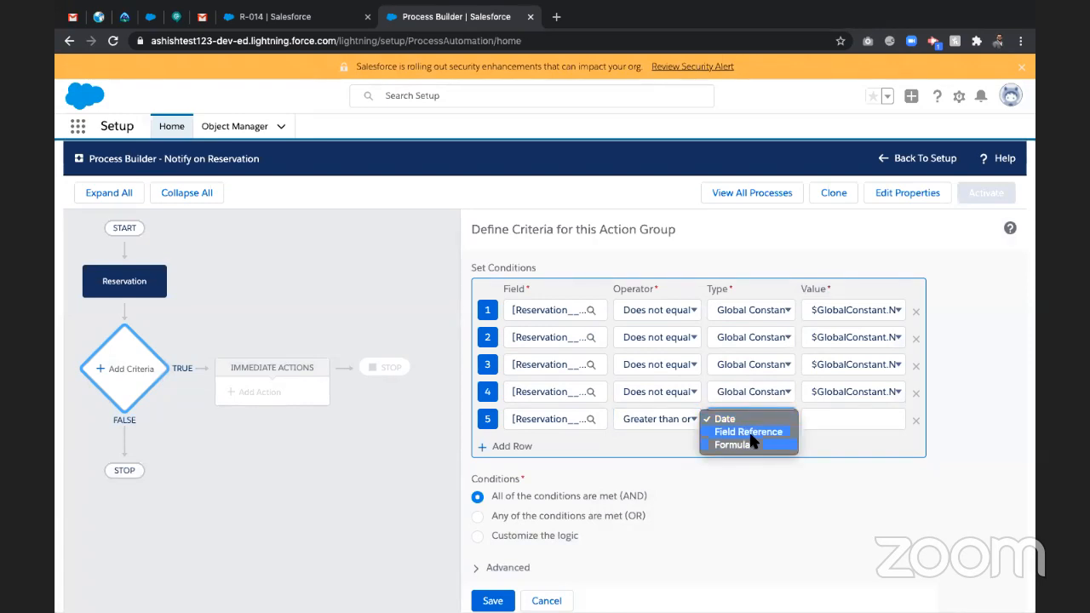
left_click(832, 408)
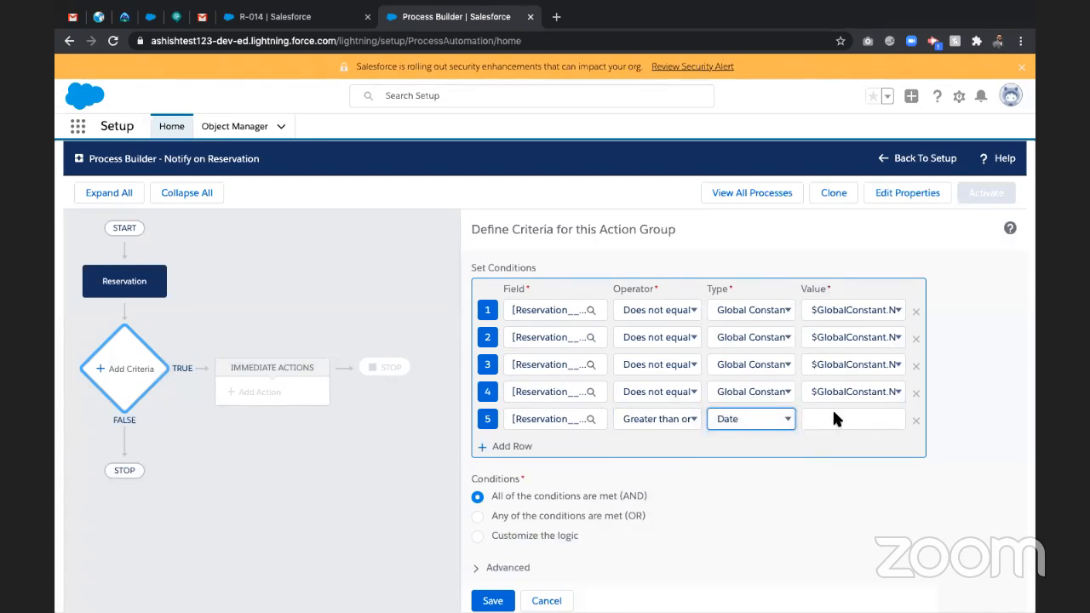
left_click(745, 418)
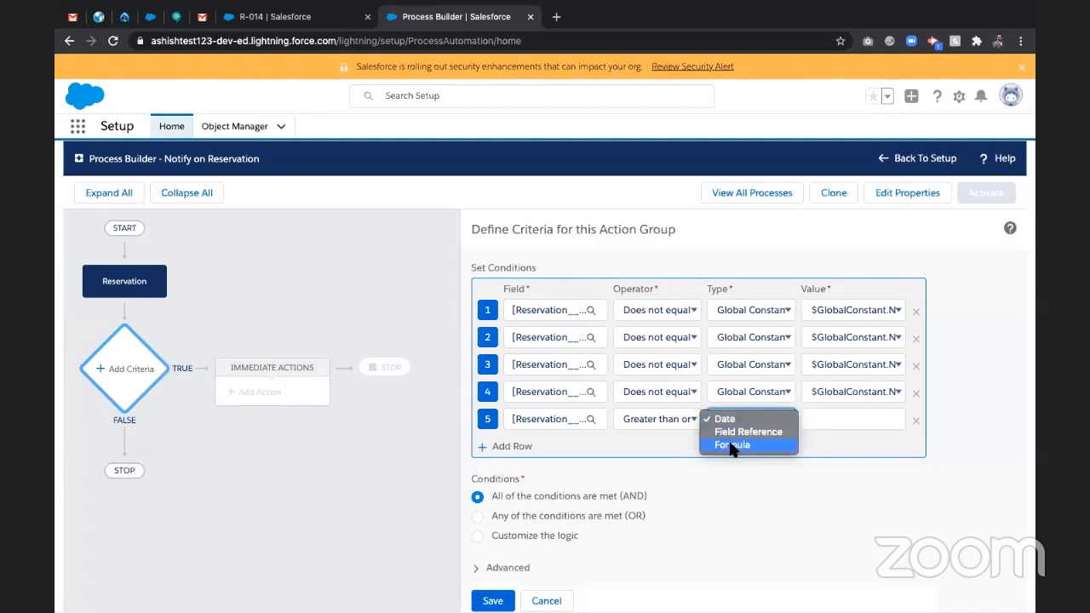
left_click(732, 445)
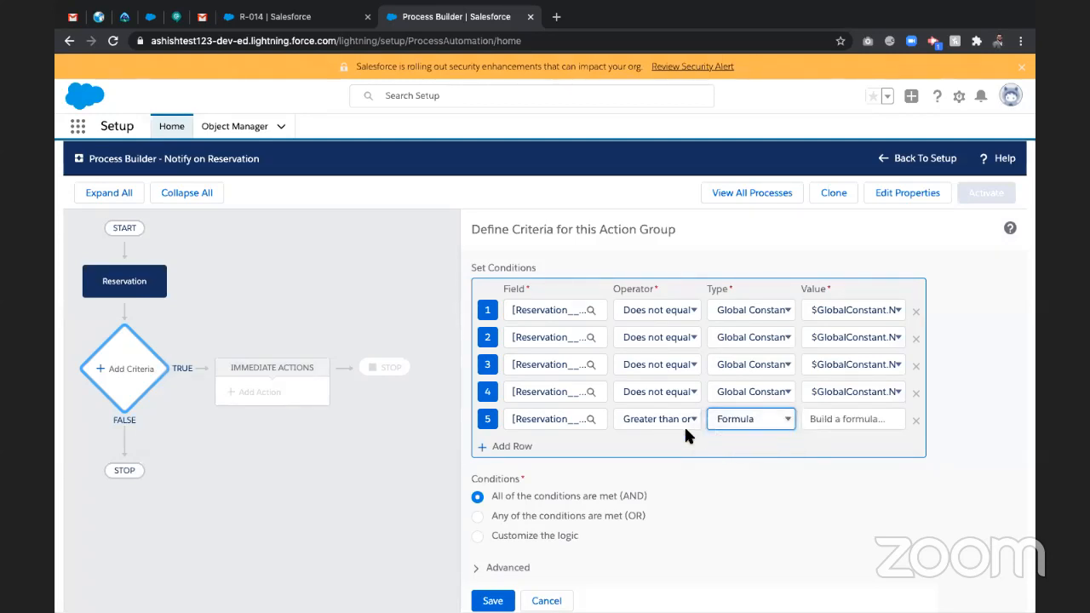
- Build the fifth condition's formula from the Check-In date field, [Reservation__c].Check_In_date__c, and apply it as the value
left_click(843, 416)
left_click(492, 471)
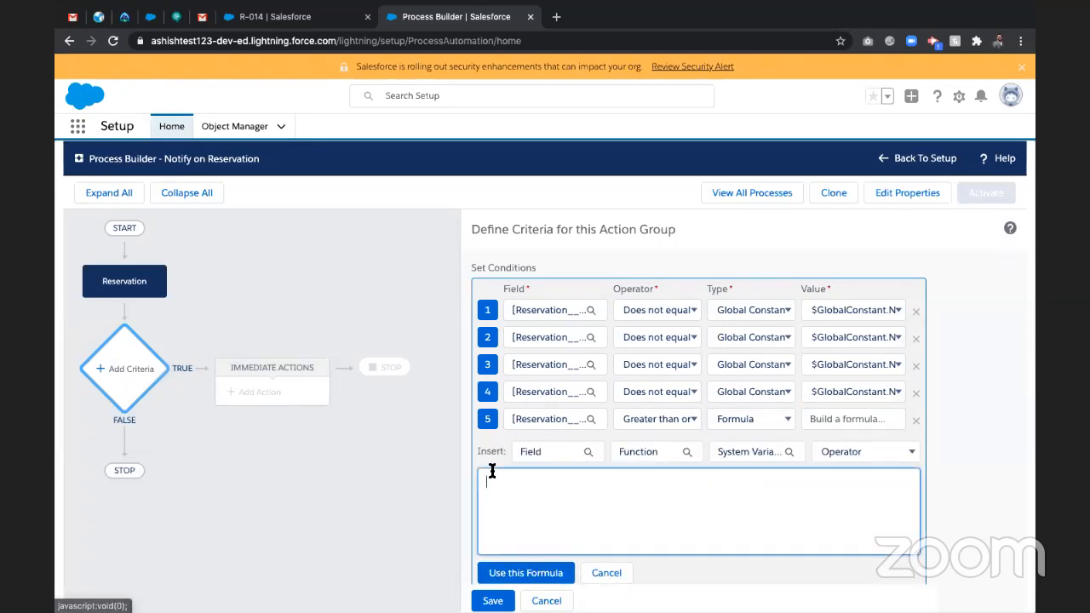
left_click(550, 453)
type("sr")
key("BackSpace")
type("chekc")
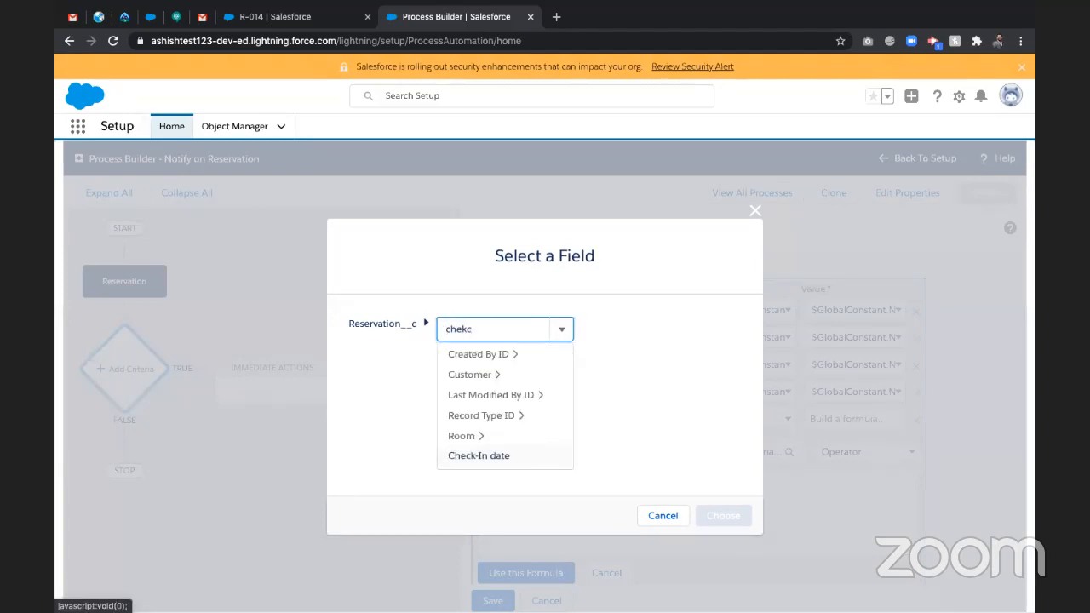
key("BackSpace")
type("ck")
left_click(489, 354)
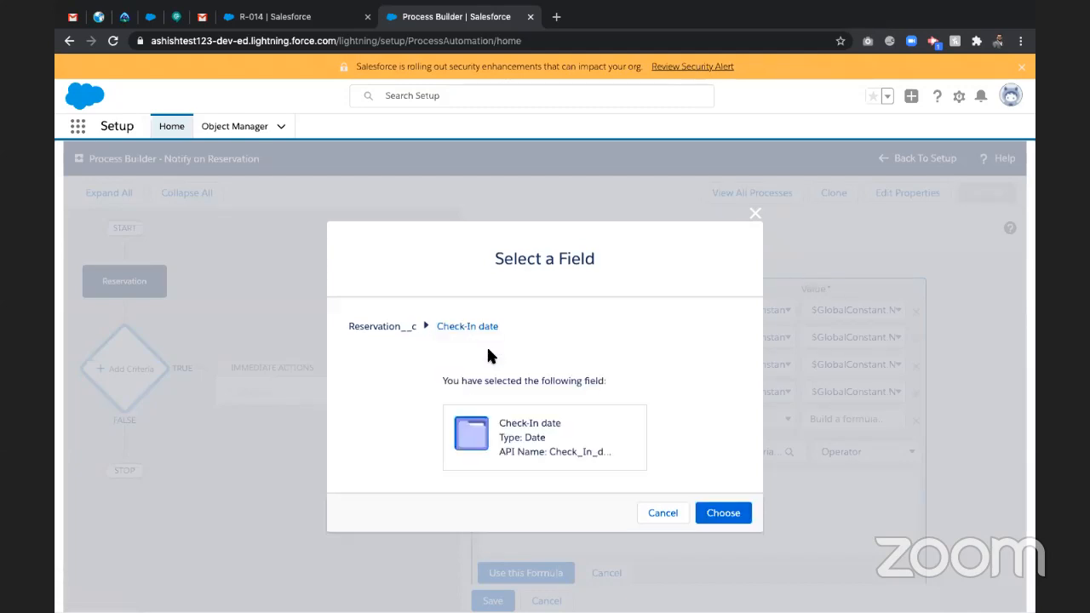
left_click(729, 513)
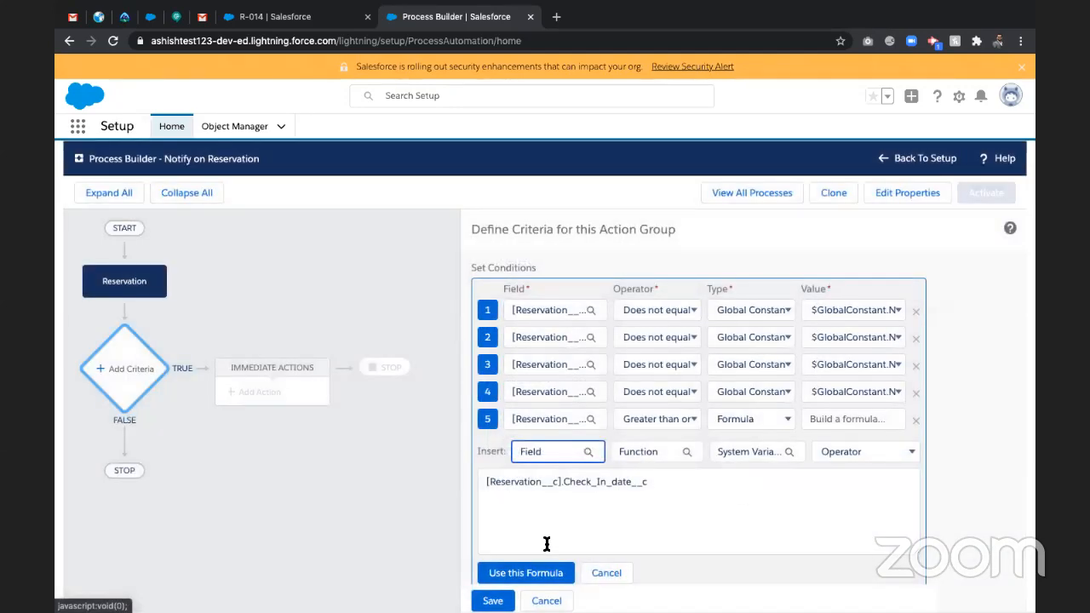
left_click(516, 572)
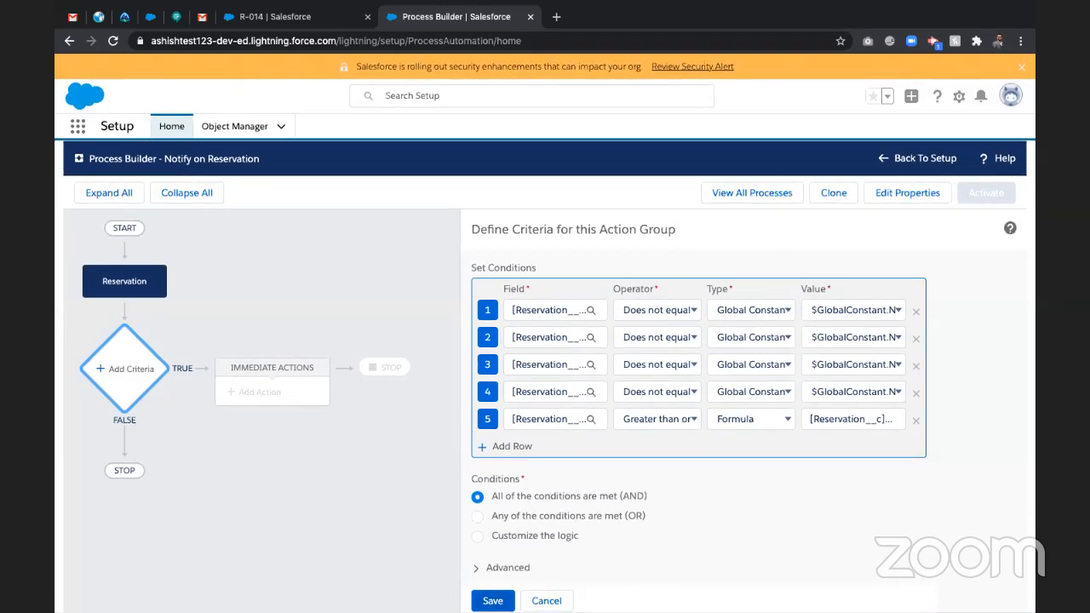
- Save the Validating Email criteria and reopen its definition for review
left_click(494, 601)
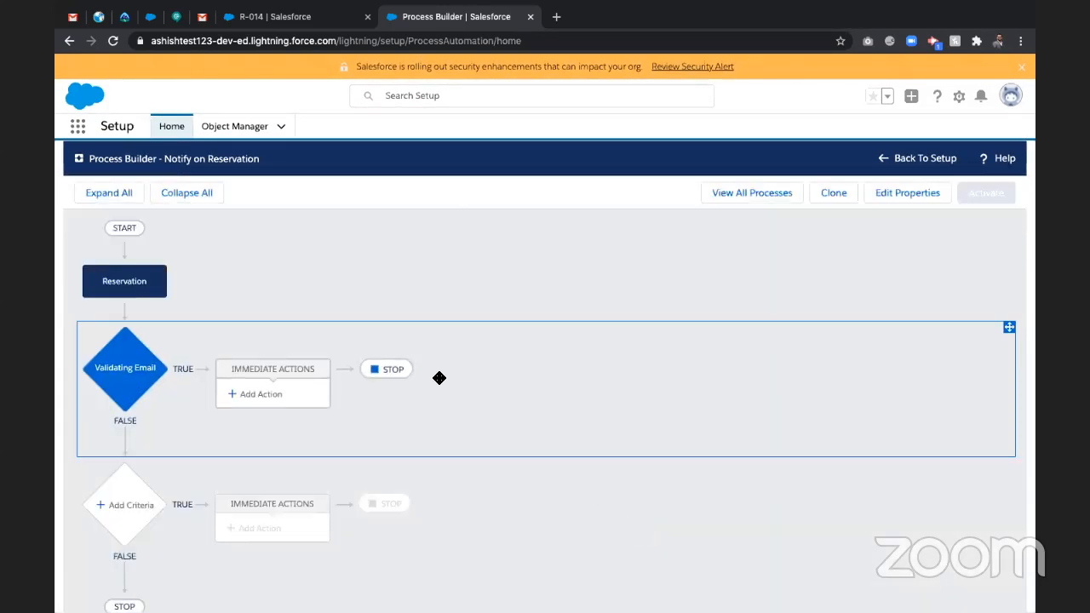
left_click(116, 399)
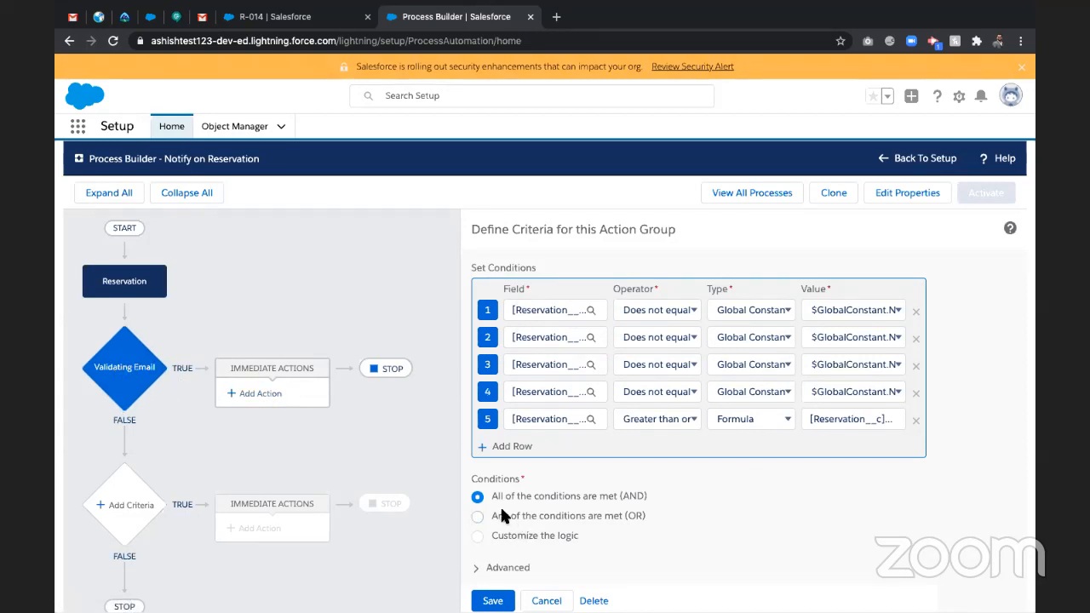
- Try customized condition logic of (1 AND 2 AND 3 AND 4) OR 5 for the Validating Email criteria
left_click(478, 516)
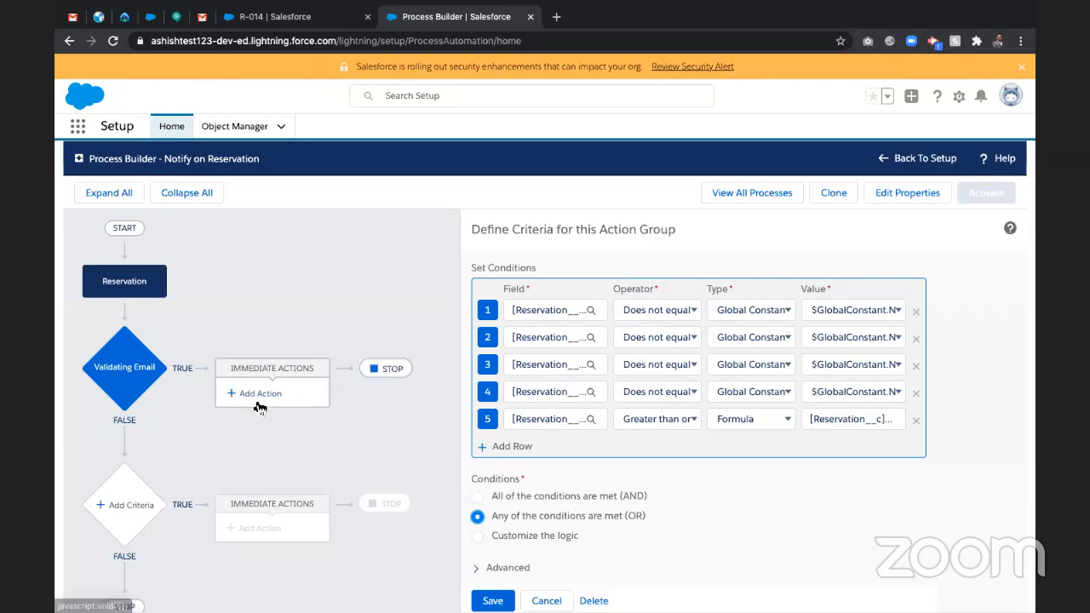
left_click(529, 535)
scroll(553, 557, "down", 1)
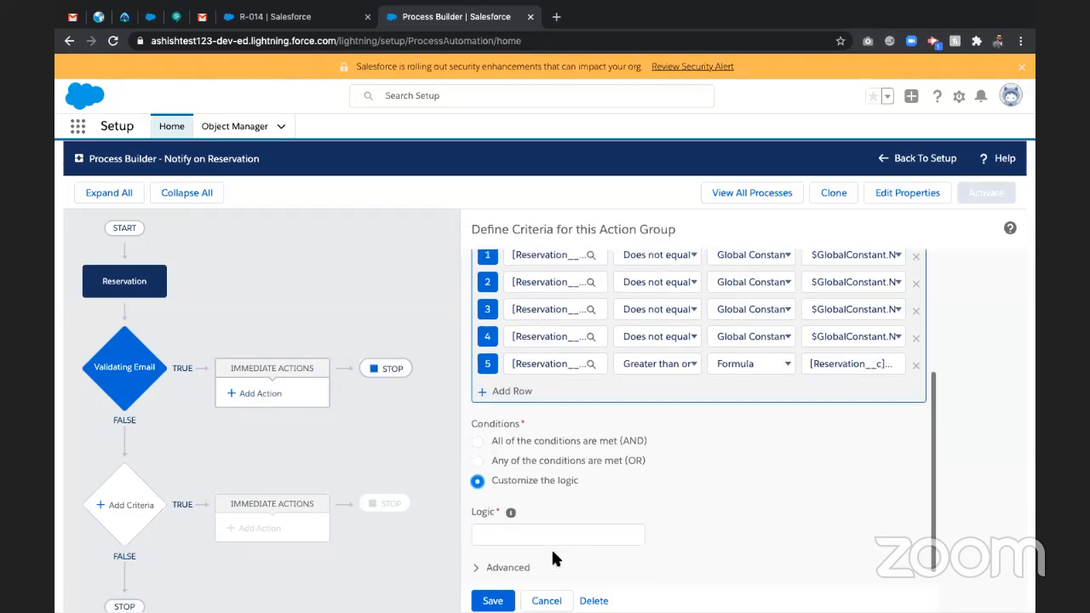
left_click(498, 536)
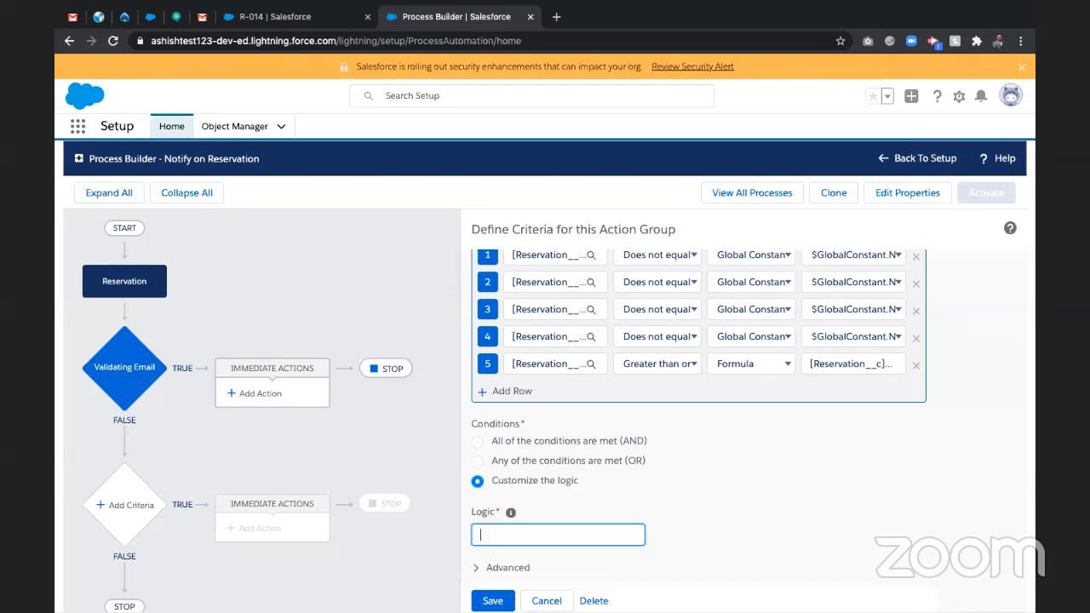
type("(1 AND 2 AND 3 AND 4) OR 5")
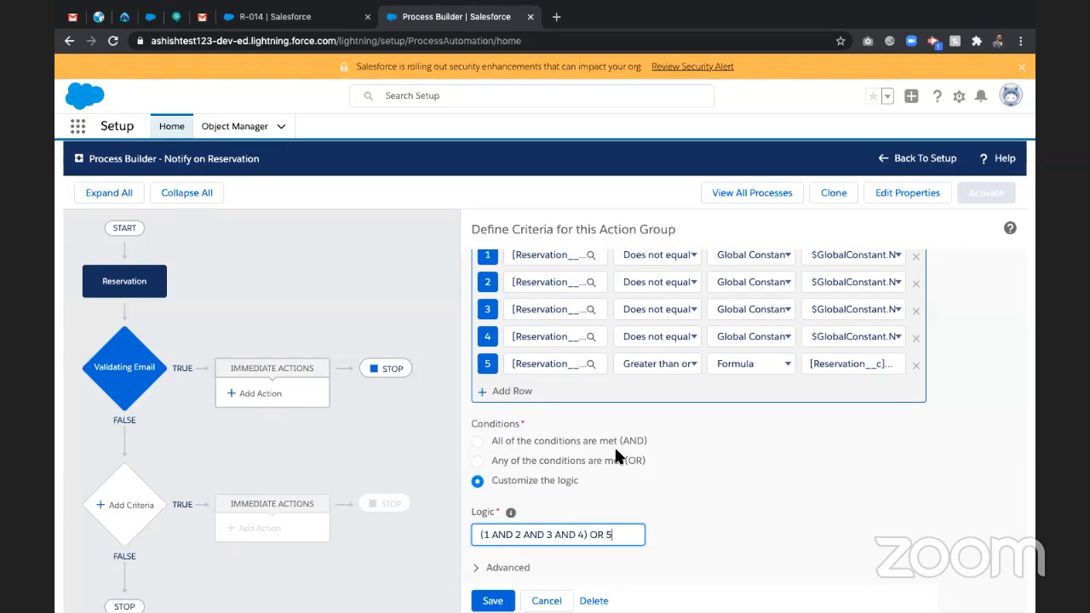
- Require all Validating Email conditions to be met (AND), save the criteria, and start adding an immediate action to it
left_click(478, 441)
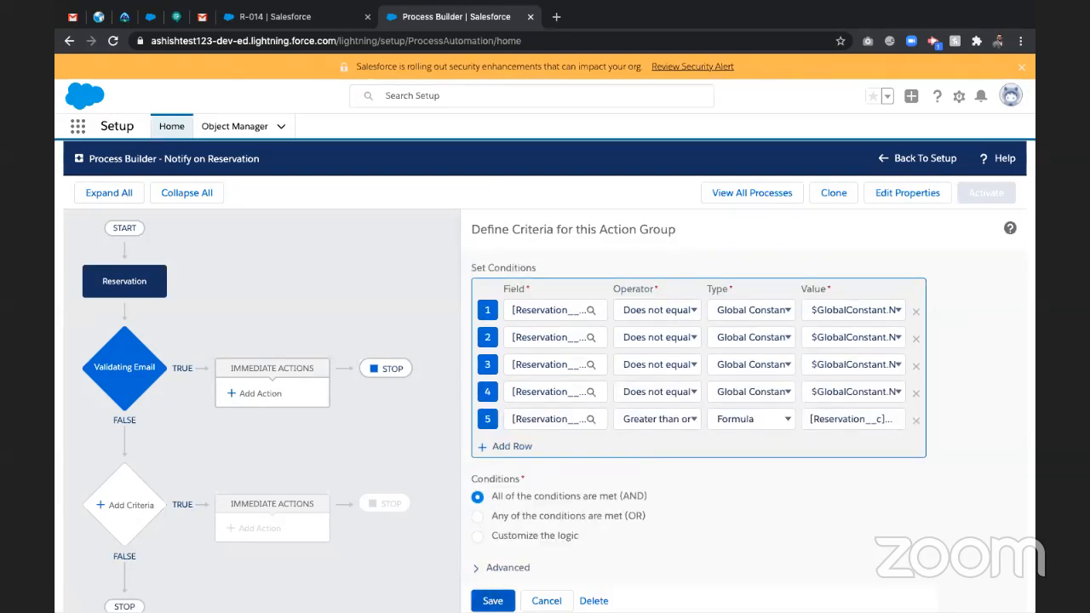
left_click(491, 600)
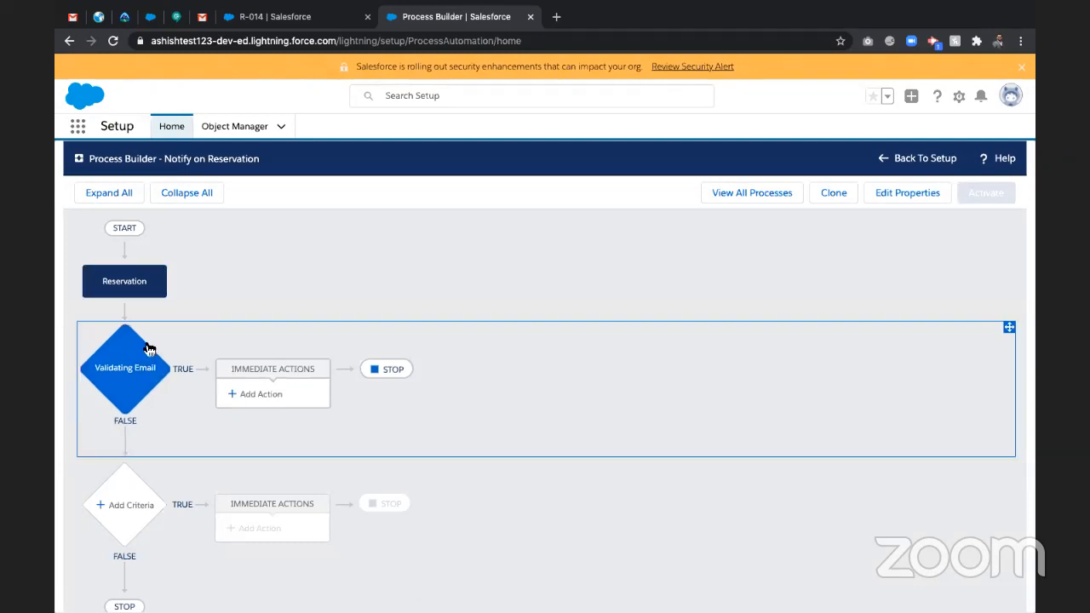
left_click(276, 399)
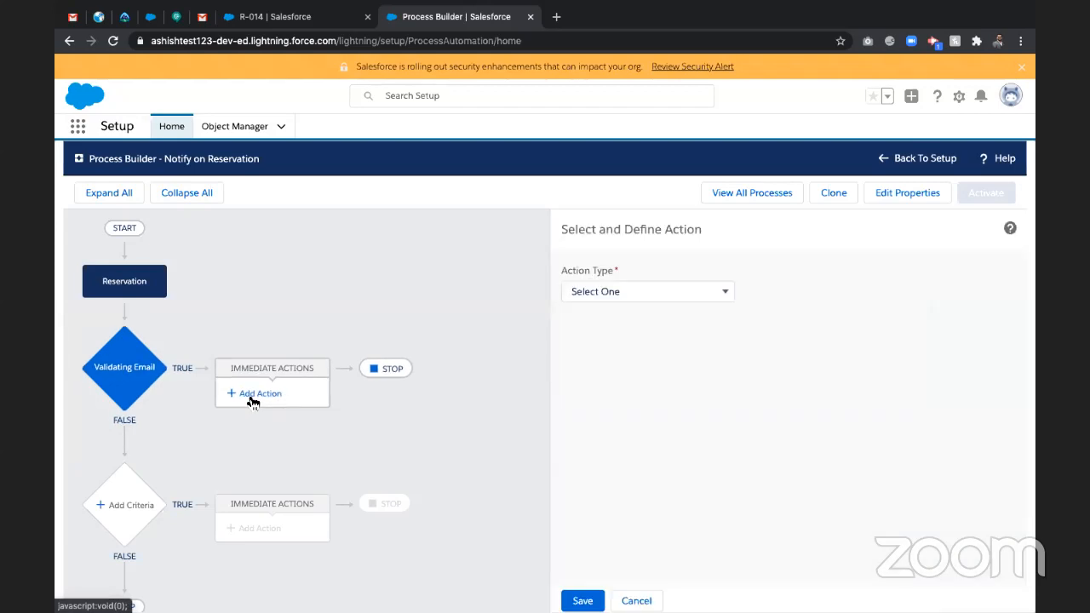
- Try the Apex and Create a Record action types and look through the fields each one requires
left_click(614, 290)
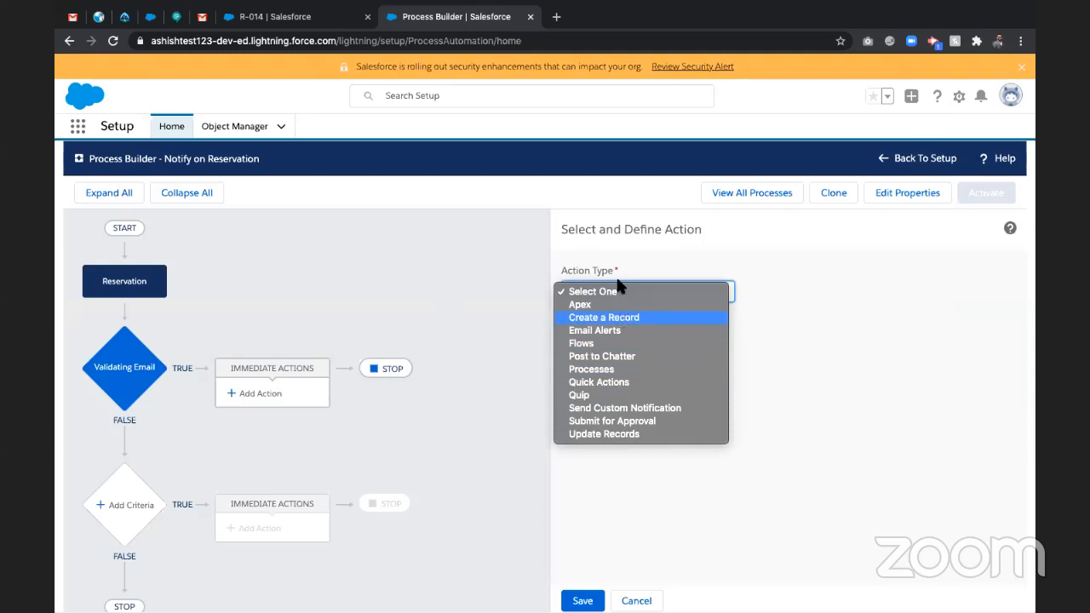
left_click(657, 306)
left_click(615, 397)
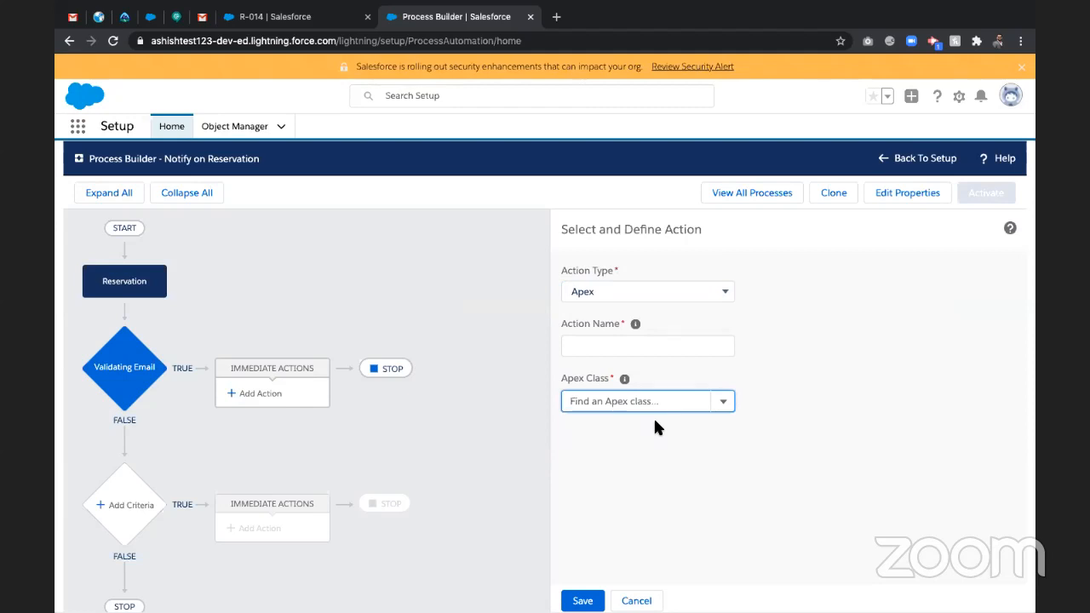
left_click(601, 294)
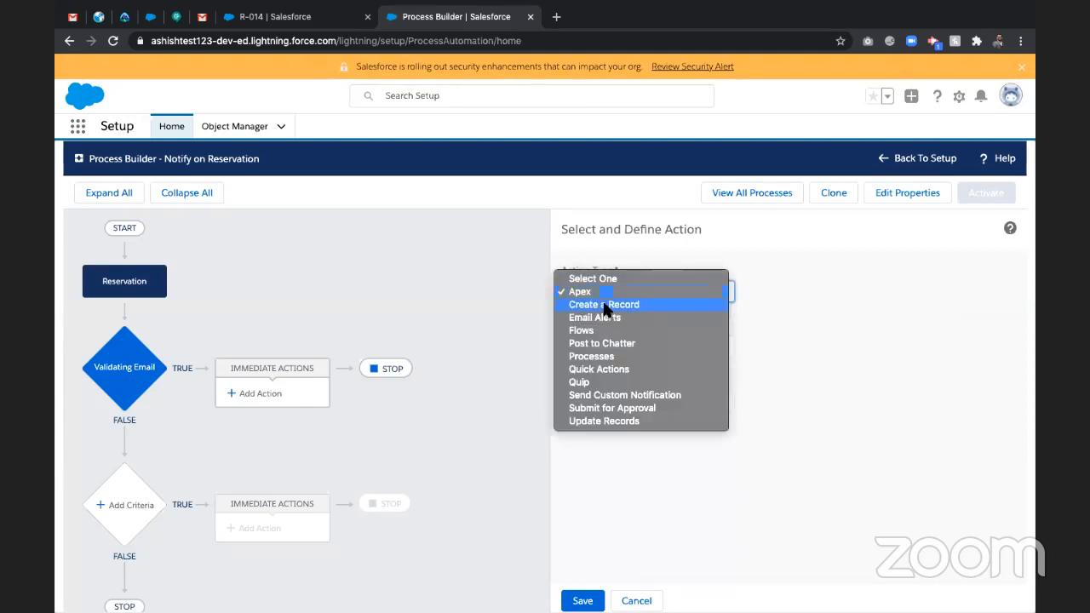
left_click(605, 305)
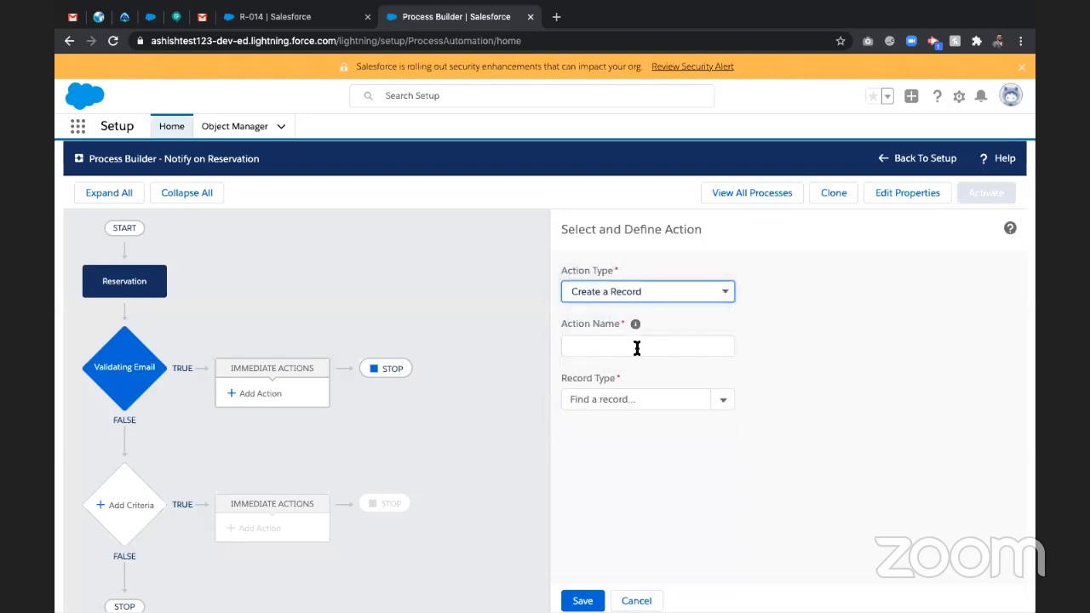
left_click(620, 400)
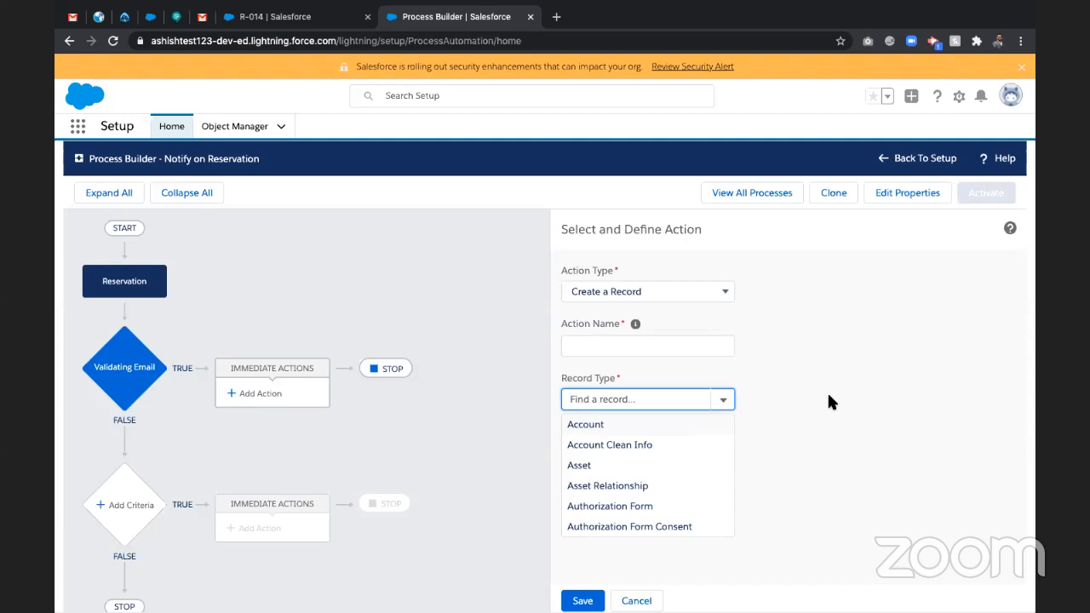
- Try the Email Alerts, Flows and Post to Chatter action types, and view the Chatter posting targets
left_click(618, 292)
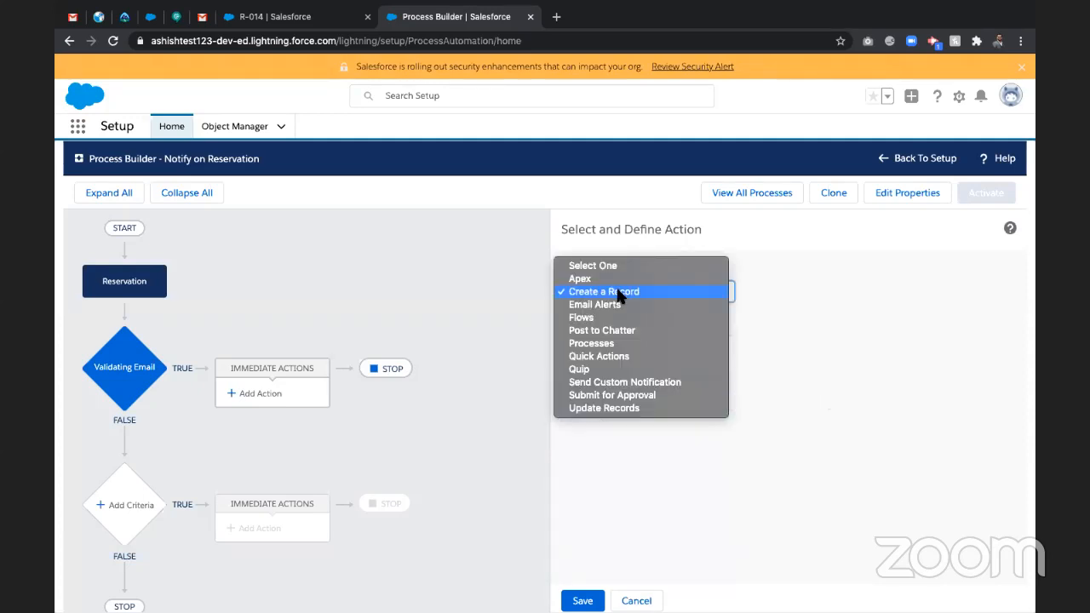
left_click(612, 304)
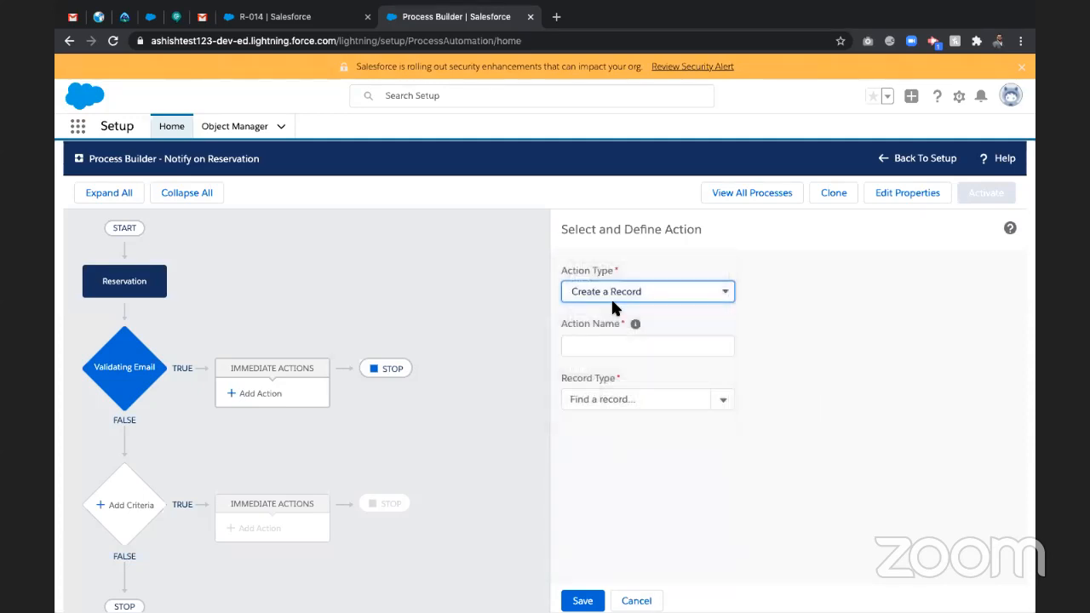
left_click(599, 291)
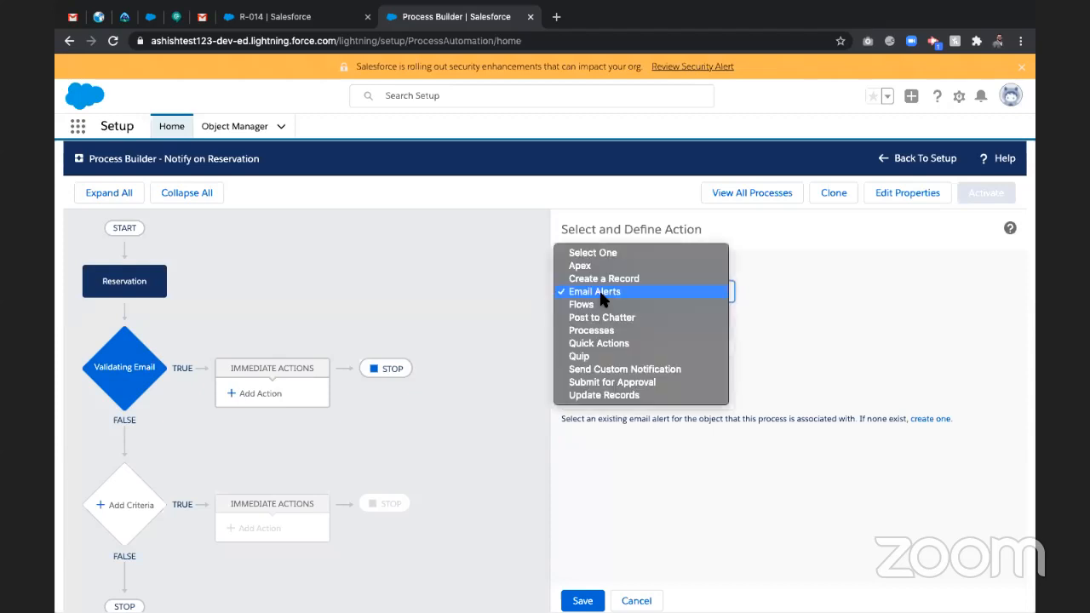
left_click(599, 305)
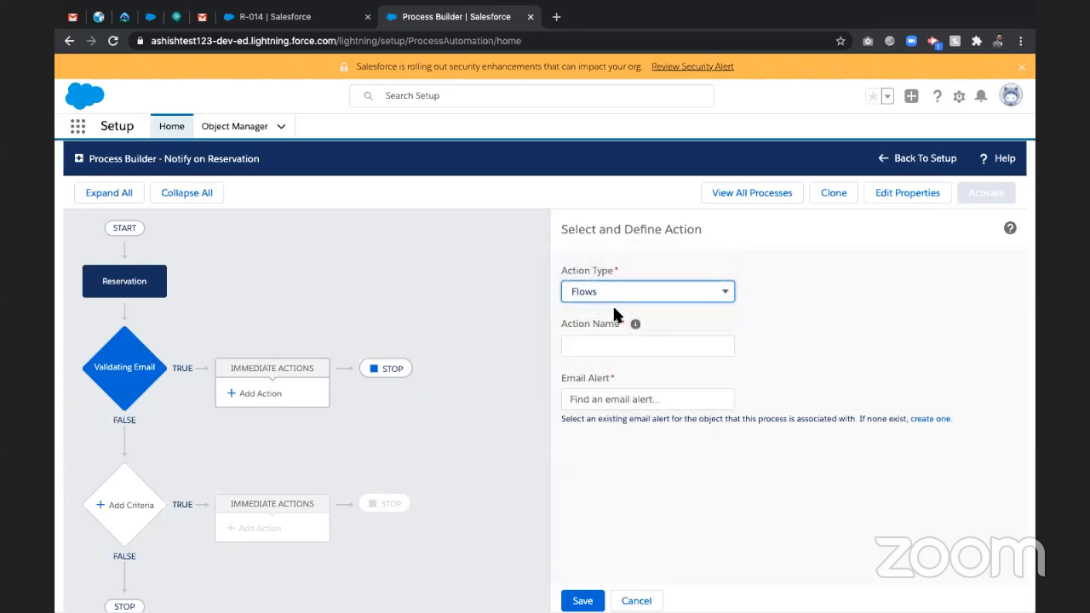
left_click(611, 402)
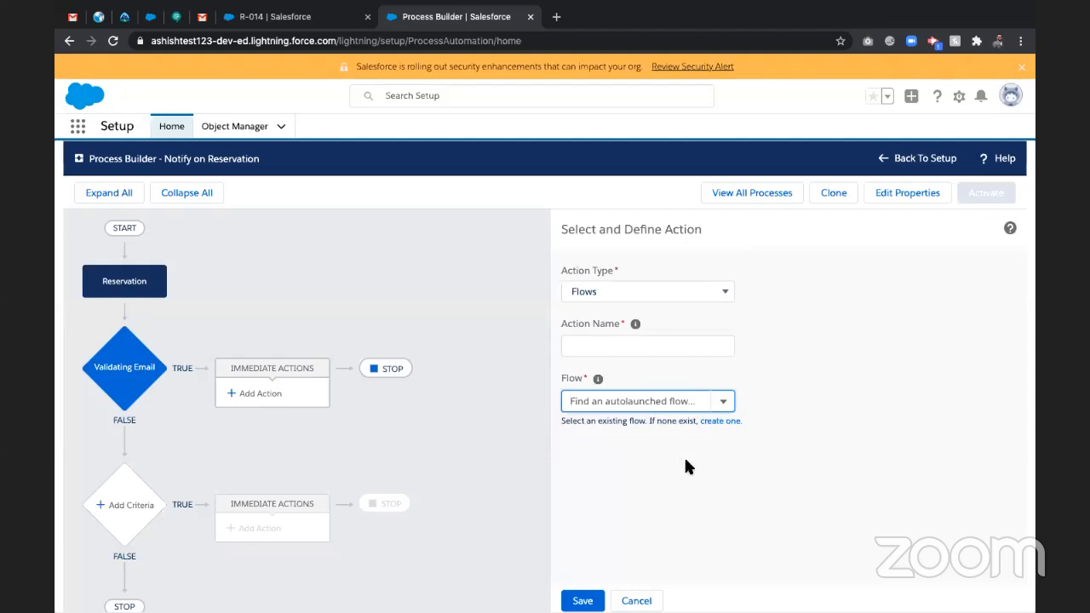
left_click(584, 293)
left_click(588, 306)
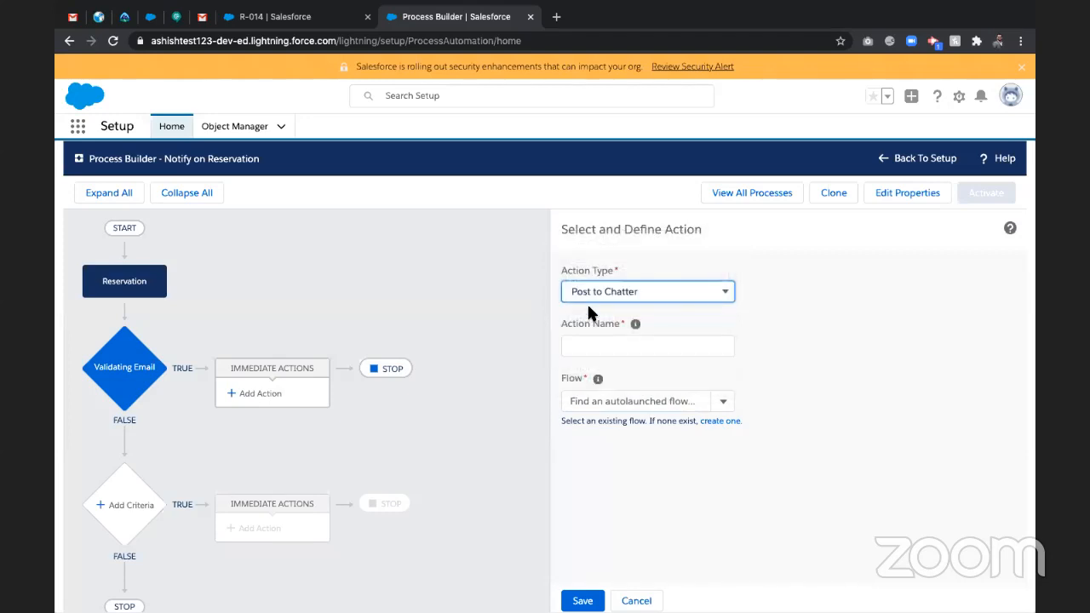
left_click(594, 397)
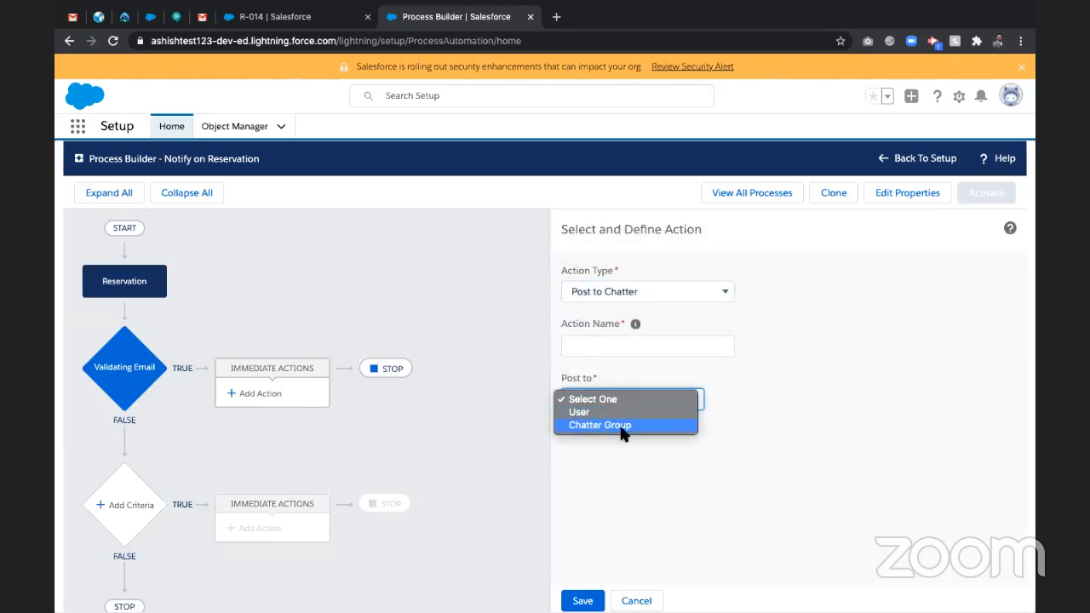
- Try the Processes and Quick Actions action types and view the search filter choices for quick actions
left_click(602, 280)
left_click(604, 288)
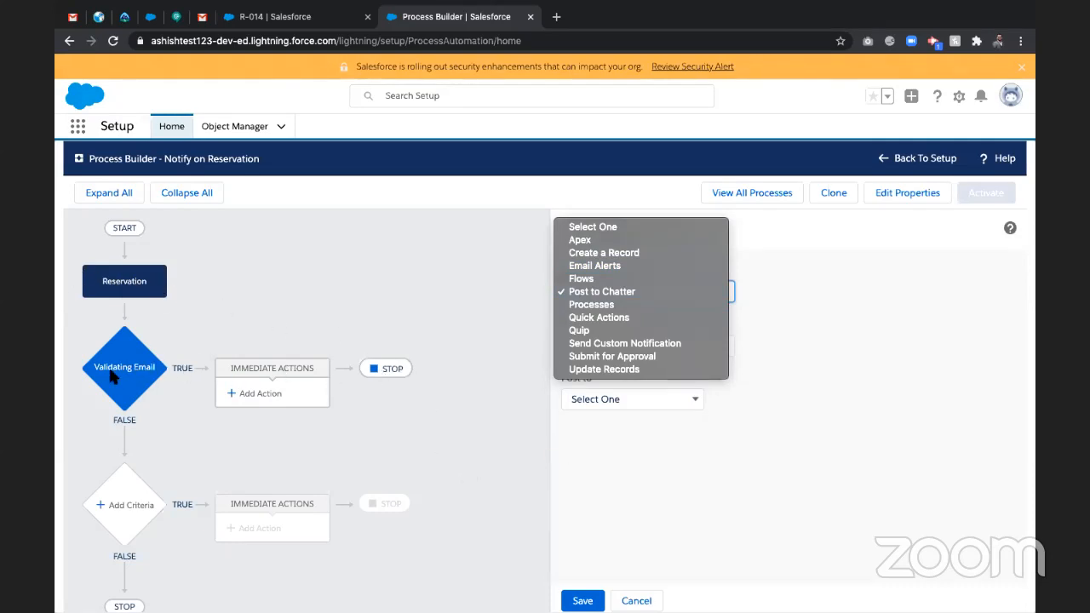
left_click(596, 307)
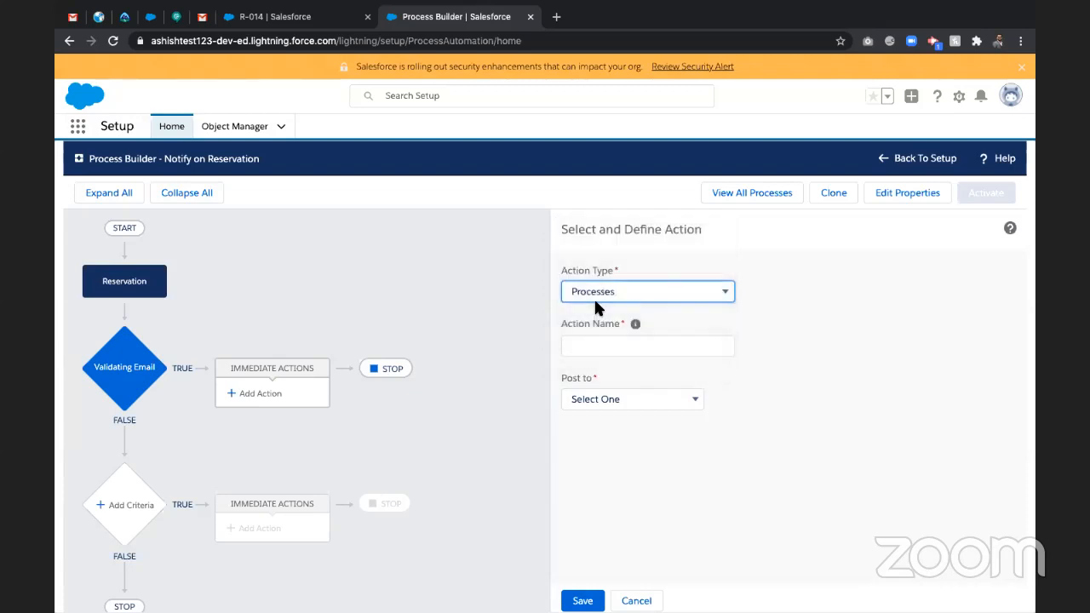
left_click(646, 407)
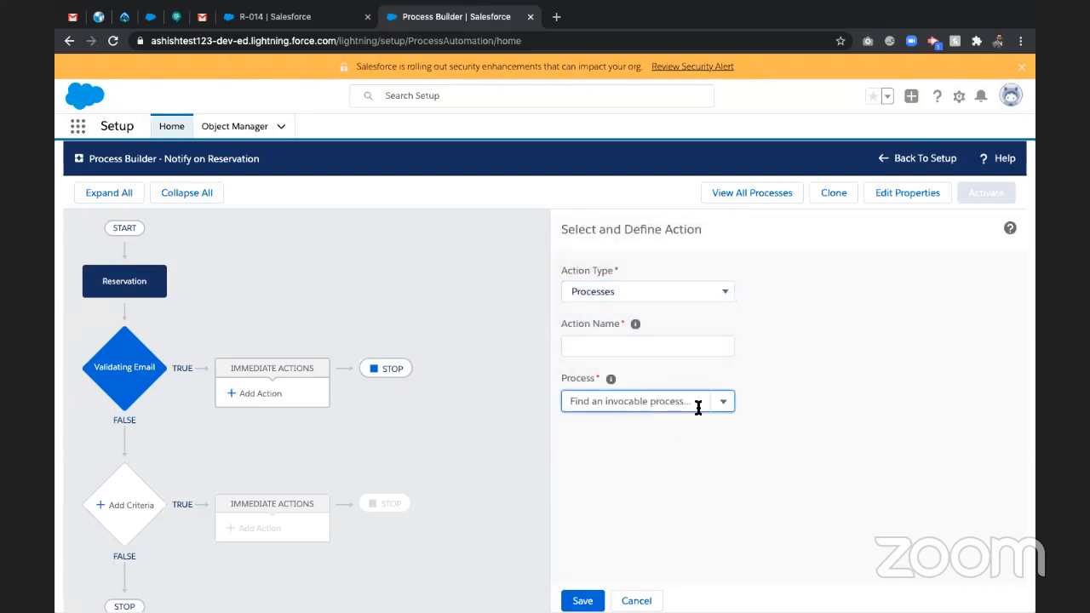
left_click(583, 288)
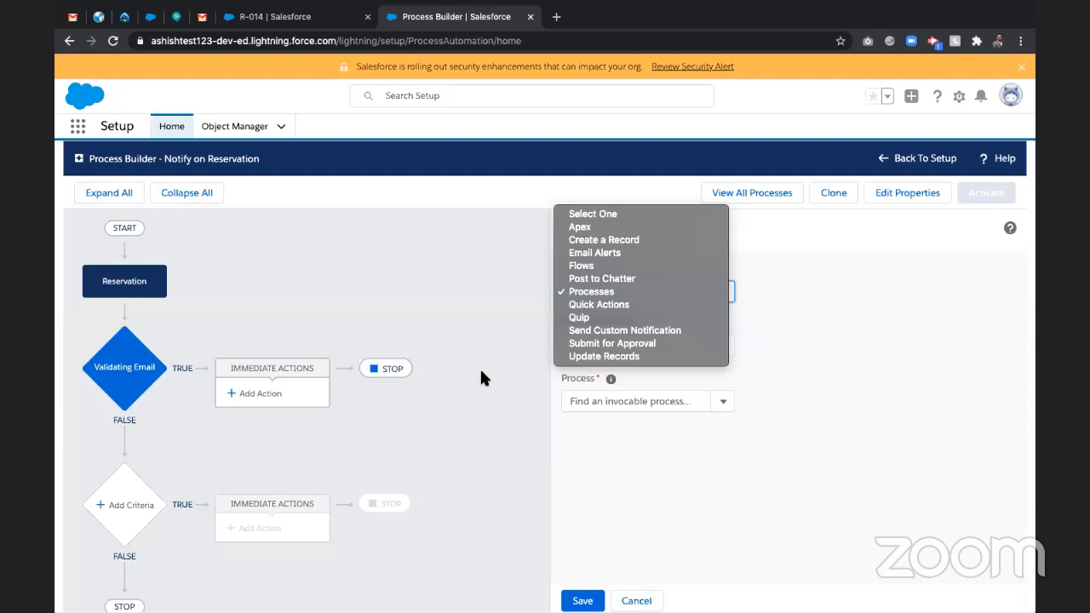
left_click(635, 305)
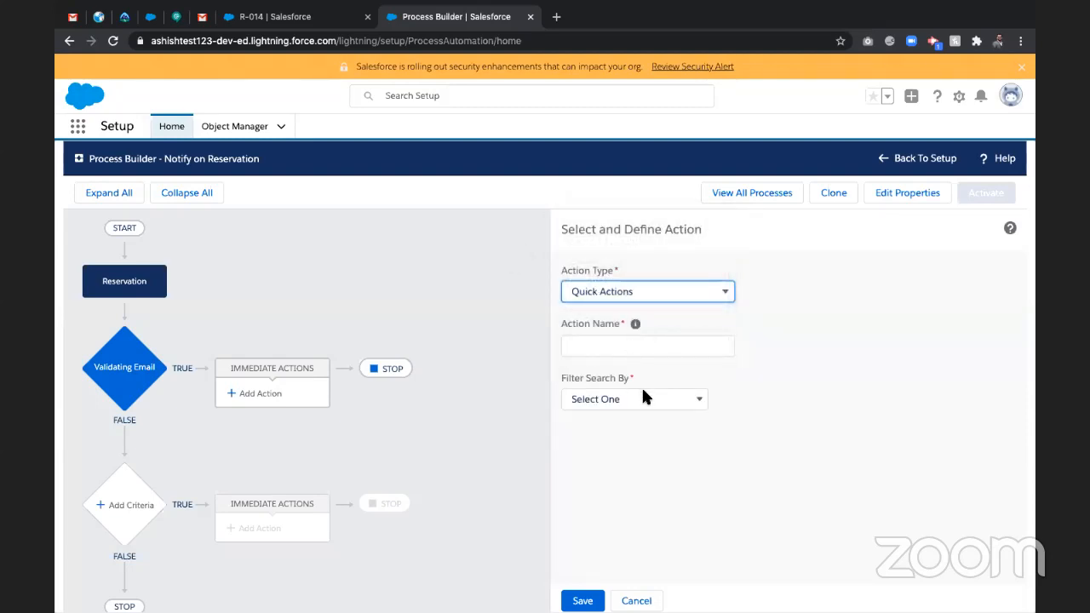
left_click(651, 399)
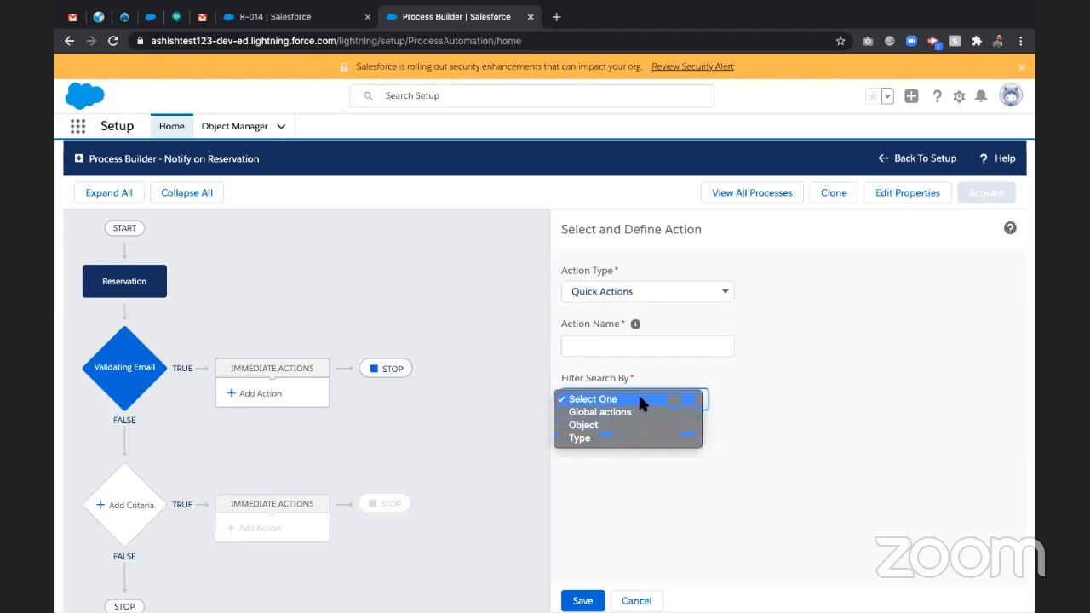
left_click(614, 292)
left_click(614, 291)
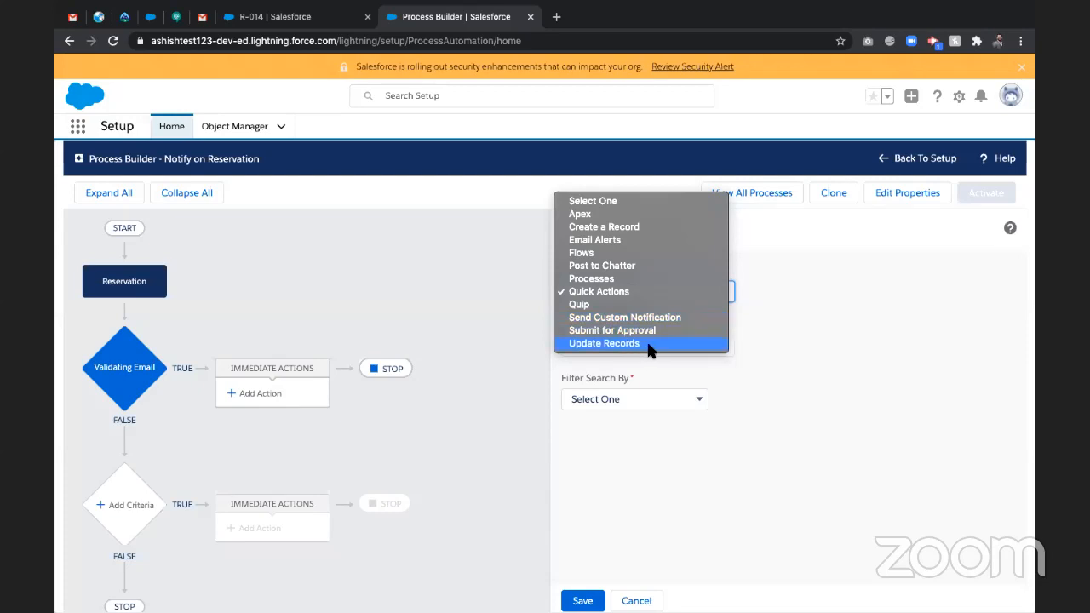
left_click(754, 336)
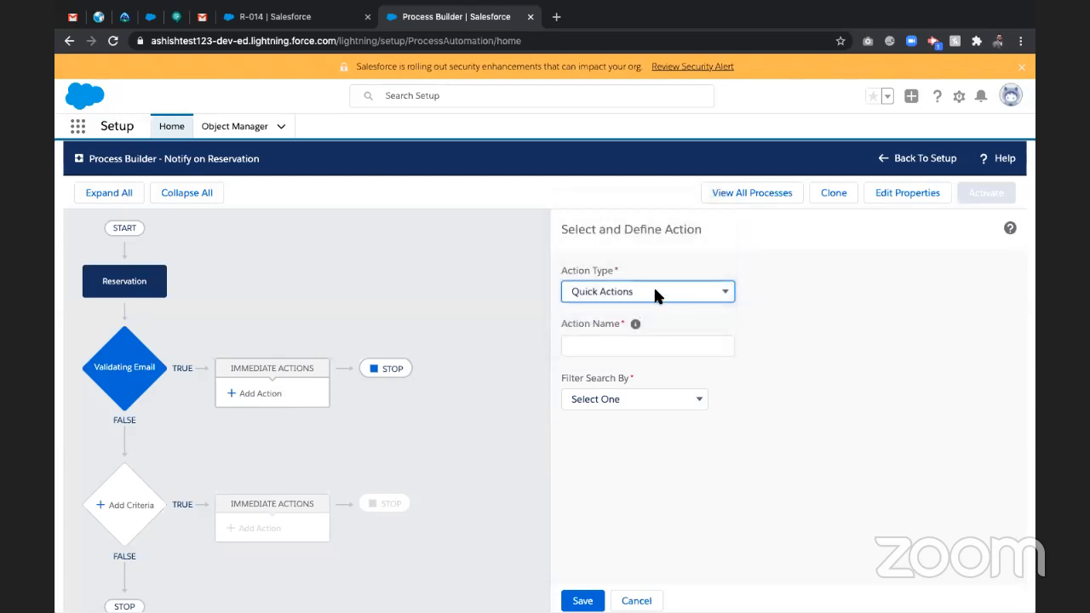
- Set the immediate action's type to Email Alerts and name it Notify on Email
left_click(627, 290)
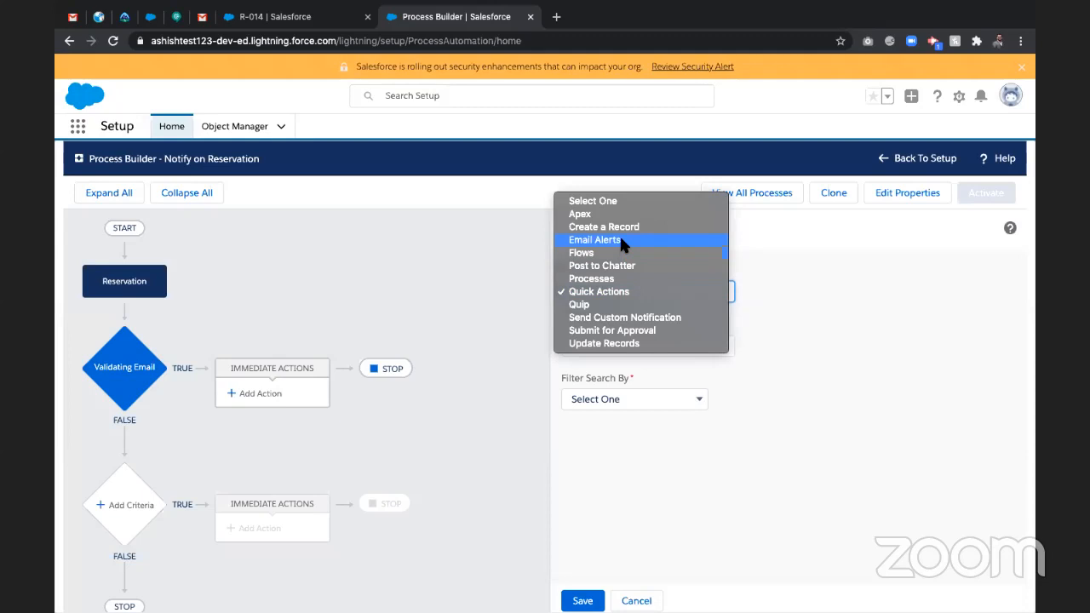
left_click(621, 240)
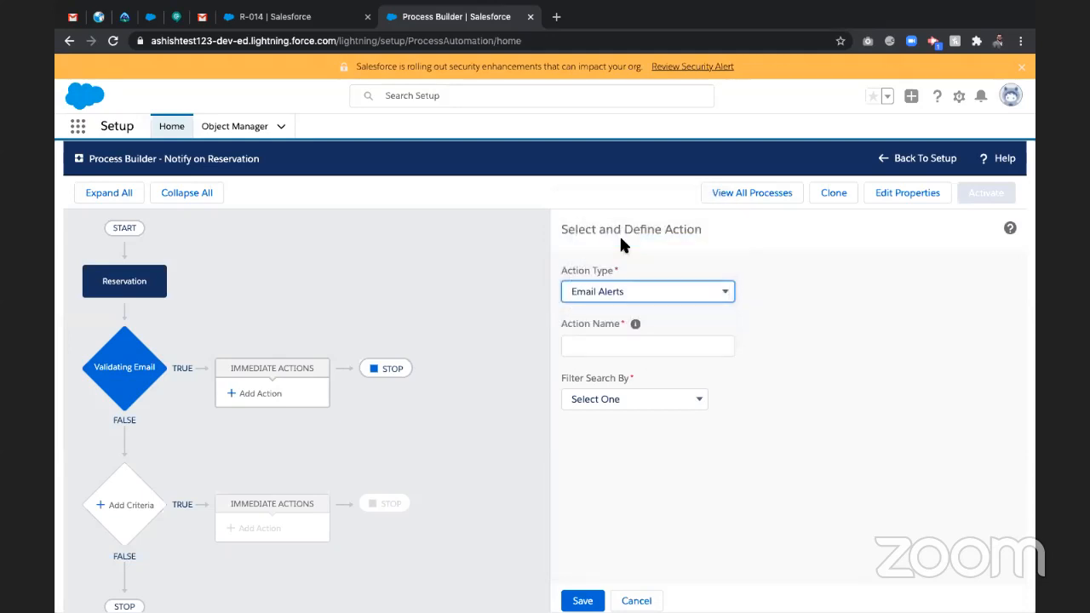
left_click(608, 347)
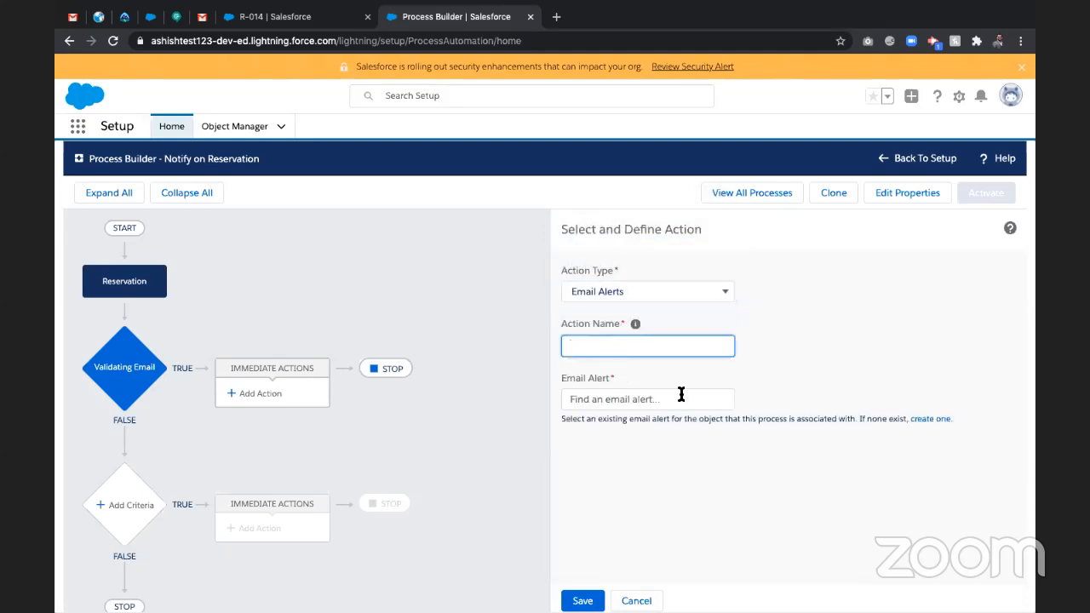
type("Notify on Email")
- Choose Mail_for_welcome_Client as the email alert for the Notify on Email action and save it
left_click(606, 402)
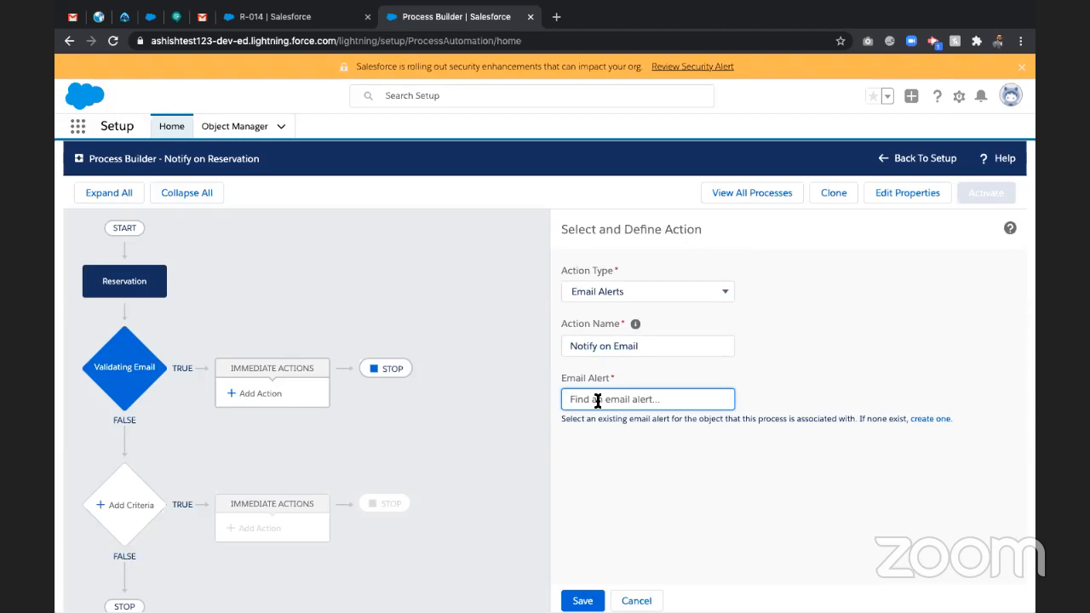
type("Wel")
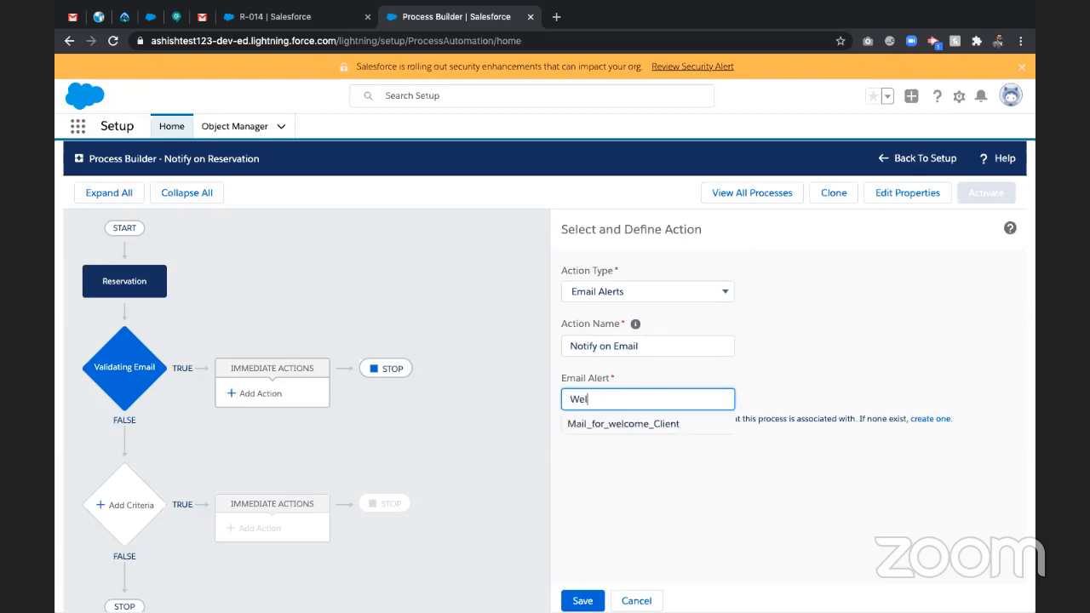
key("BackSpace")
key("BackSpace")
key("BackSpace")
type("Welcom")
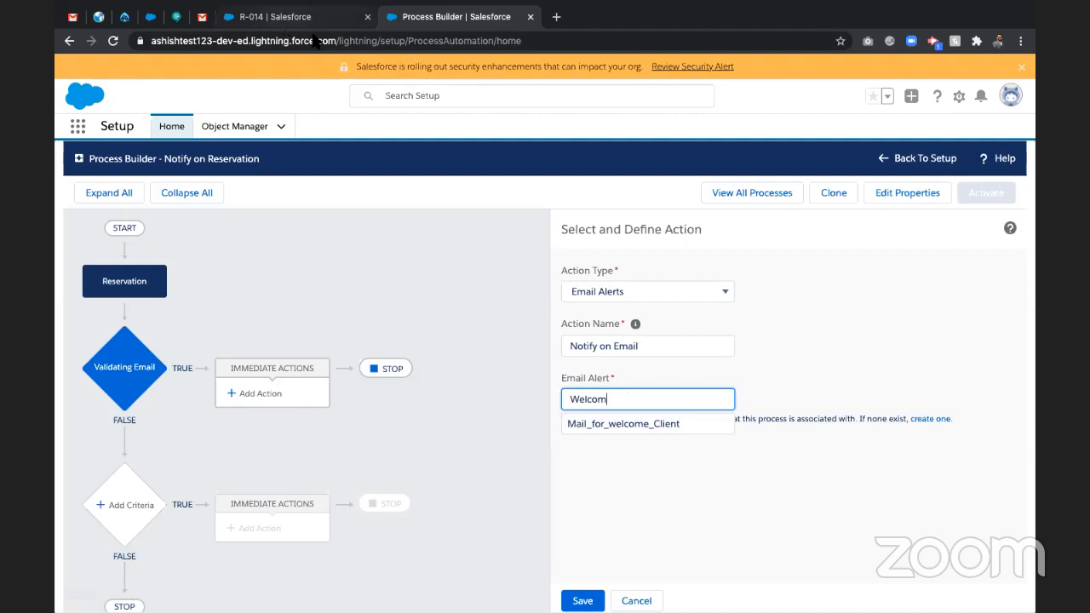
left_click(628, 424)
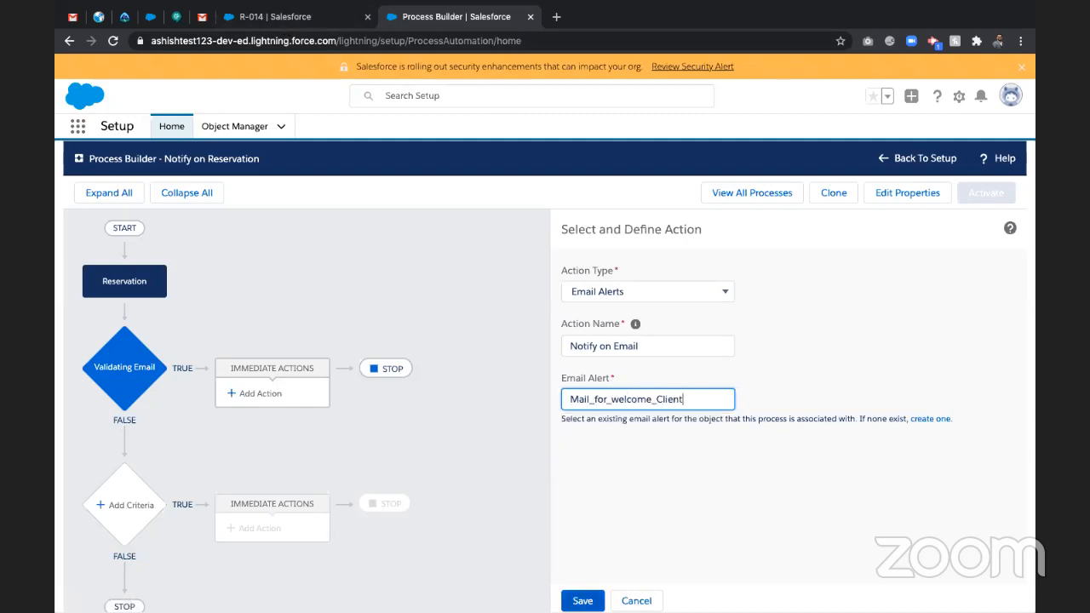
left_click(583, 601)
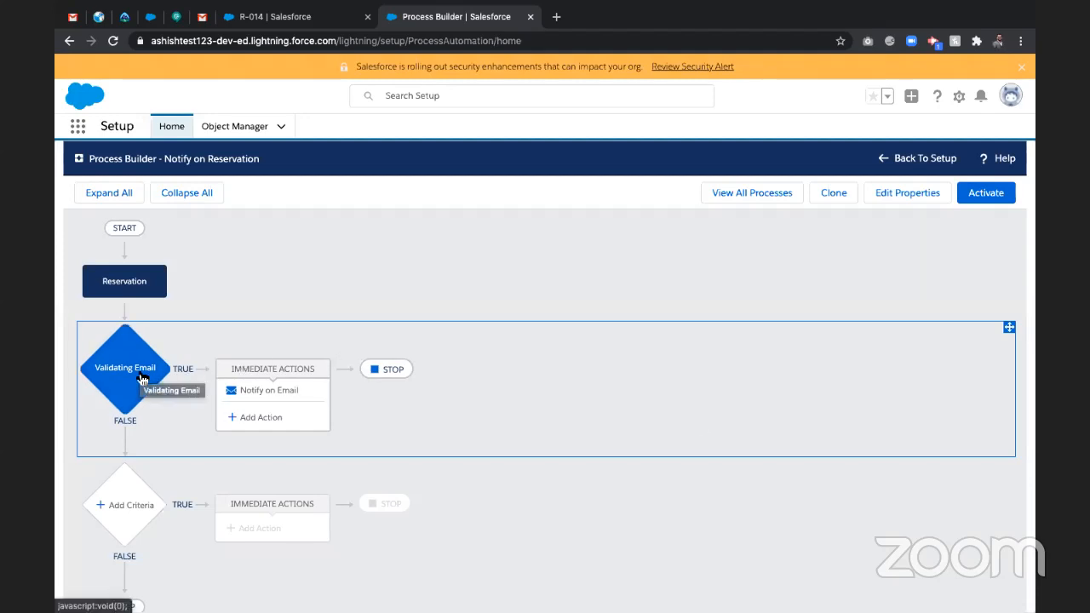
- Activate the Notify on Reservation process and confirm the activation of this version
scroll(436, 424, "down", 1)
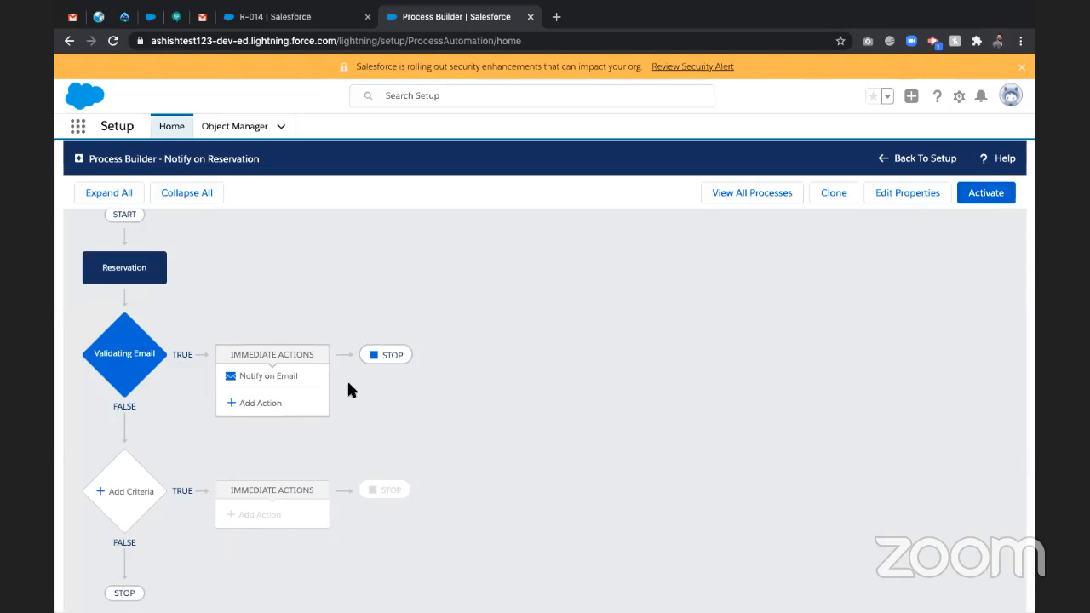
left_click(976, 208)
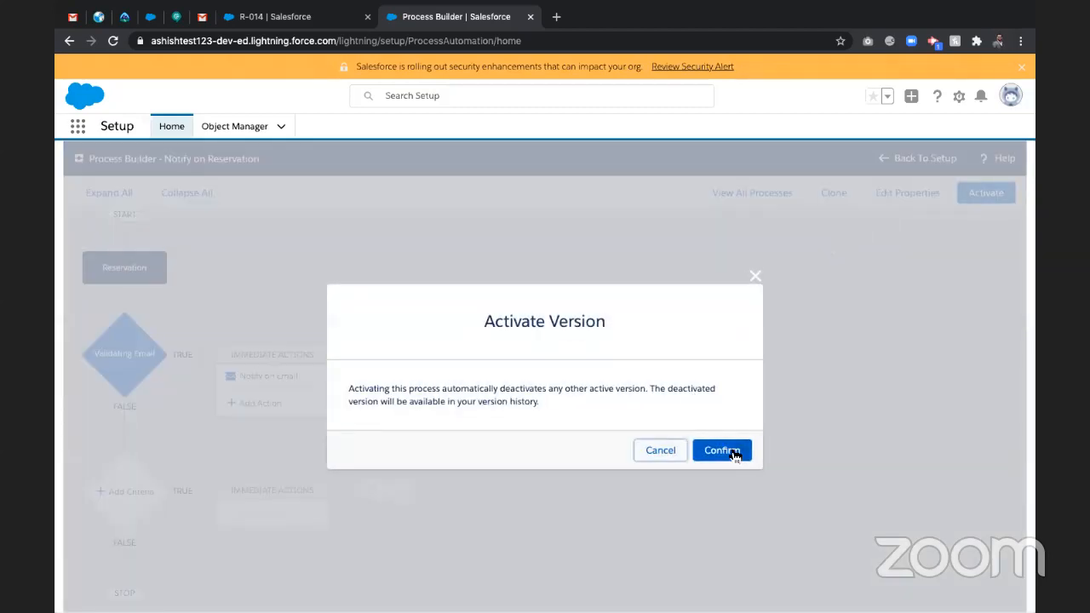
left_click(722, 451)
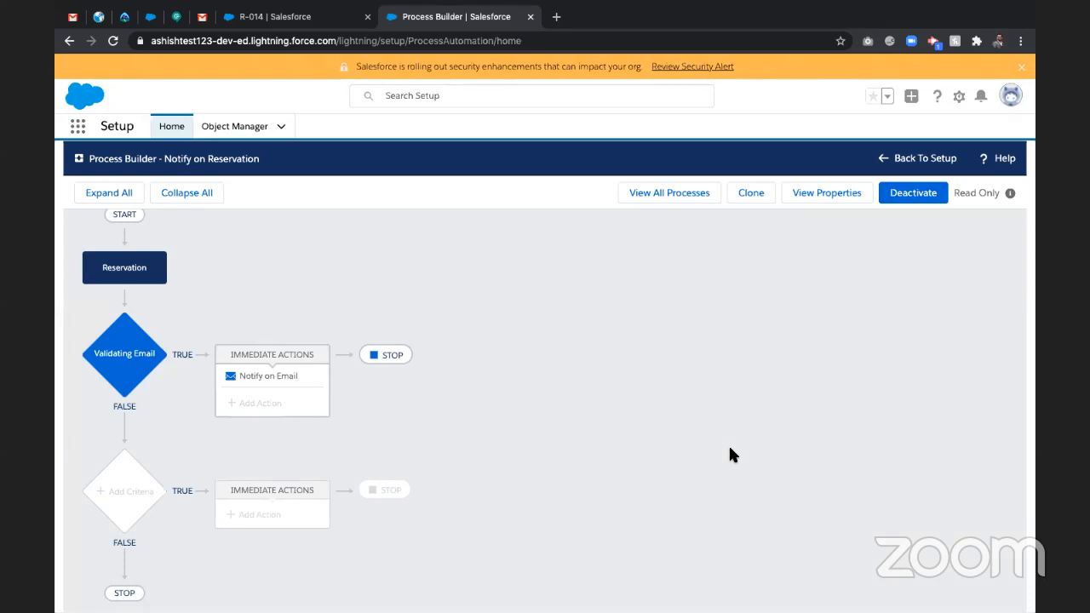
- Start a new reservation in Hotel Reservation with check-in date 9/28/2020 and check-out date 9/30/2020
left_click(305, 24)
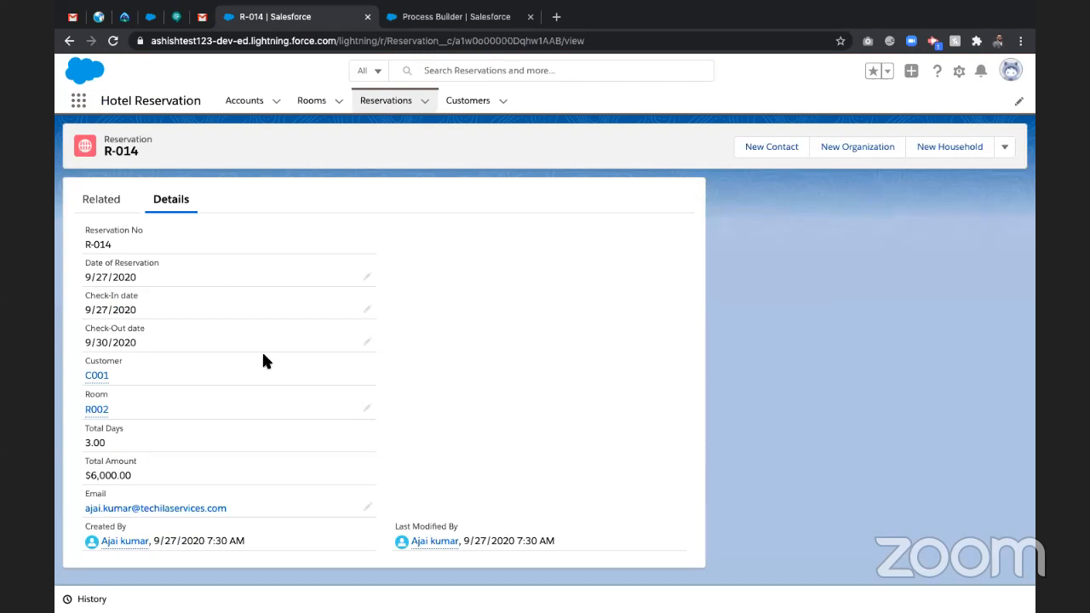
left_click(385, 103)
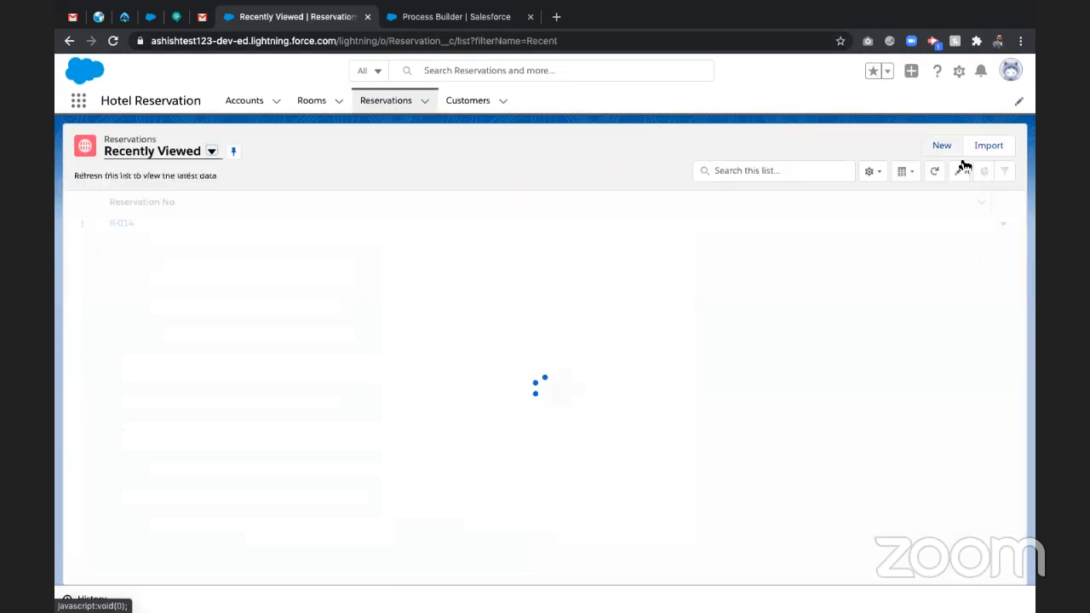
left_click(941, 145)
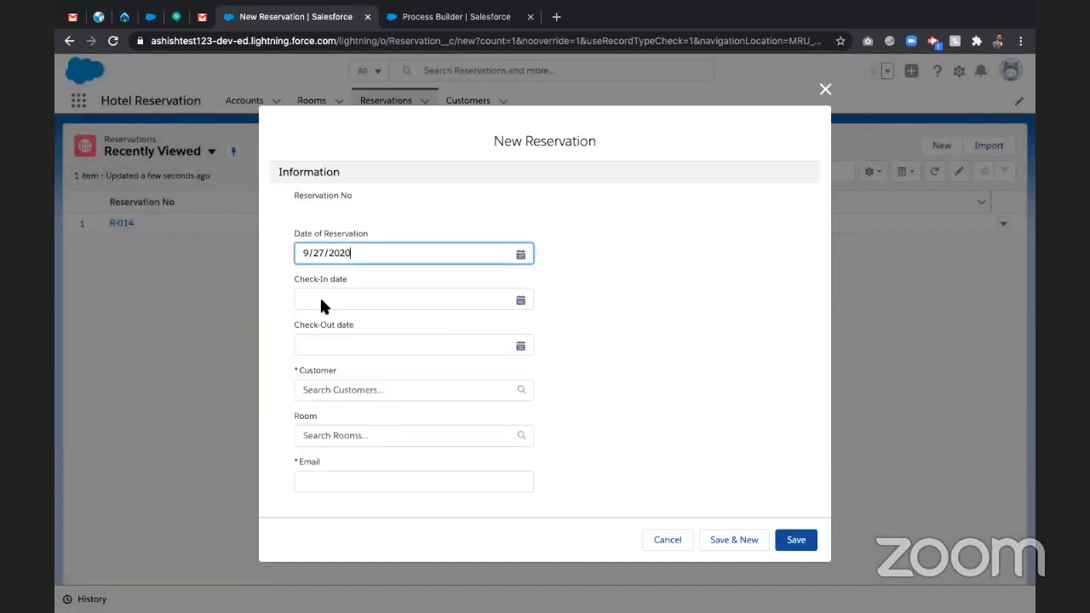
left_click(321, 298)
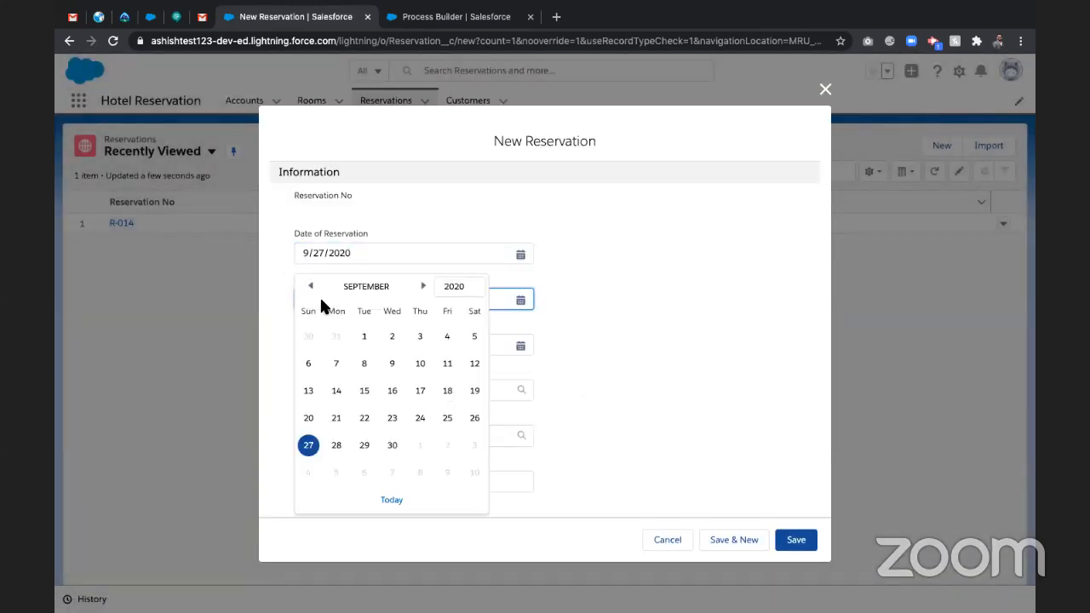
left_click(334, 448)
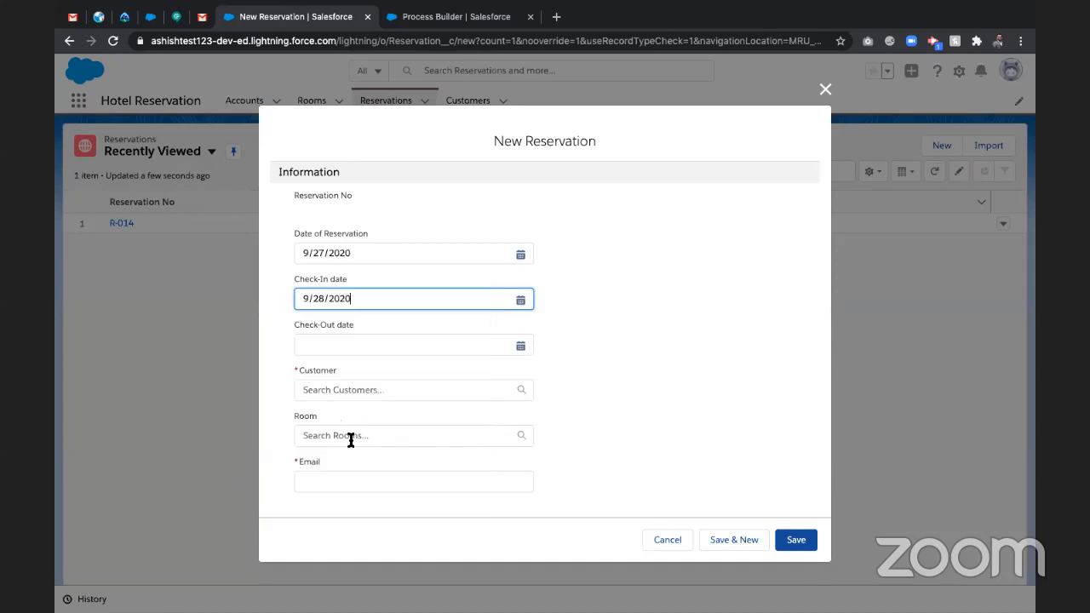
left_click(356, 348)
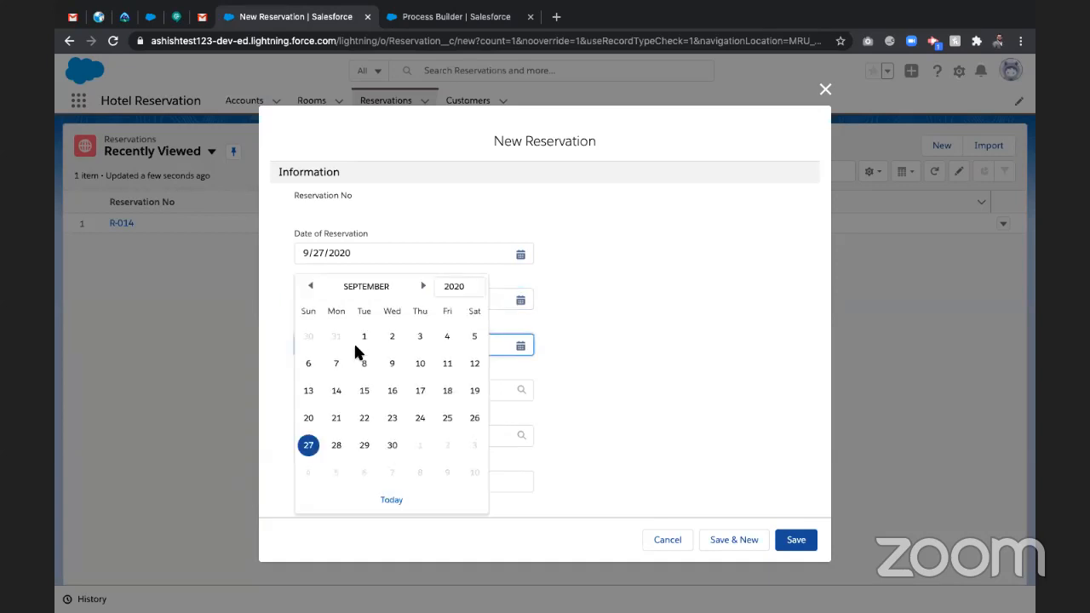
left_click(393, 447)
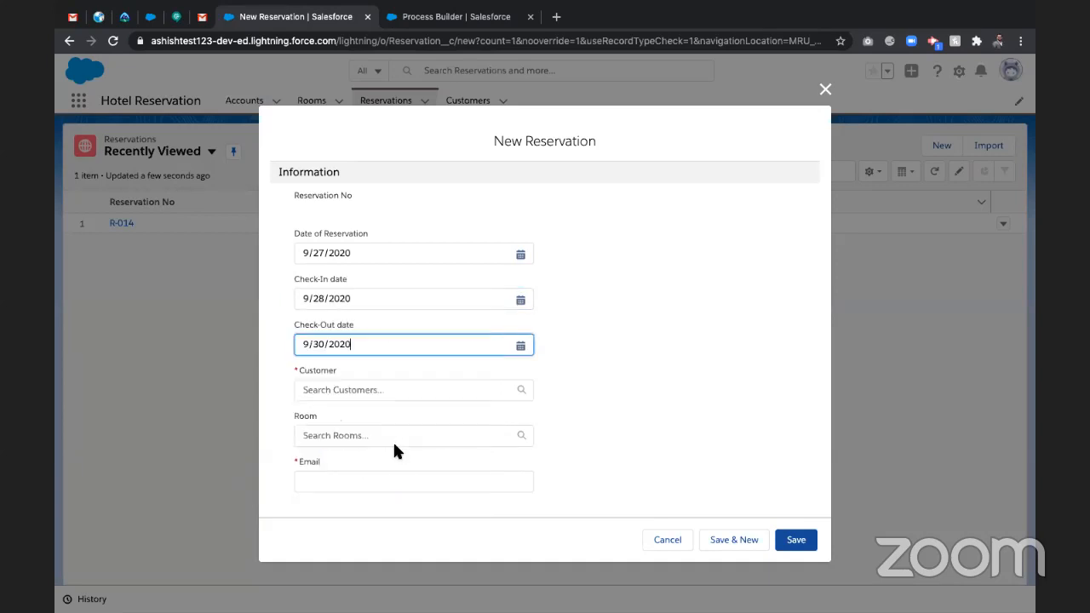
- Choose the existing customer and room R001, fill in the recipient's email address, and save the reservation
left_click(323, 393)
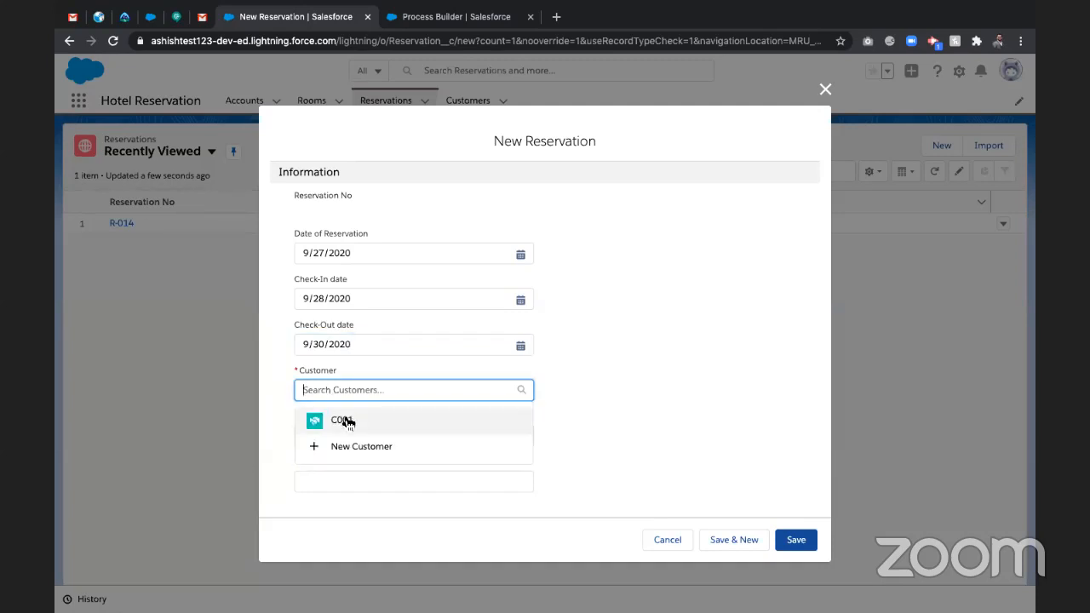
left_click(340, 419)
left_click(354, 440)
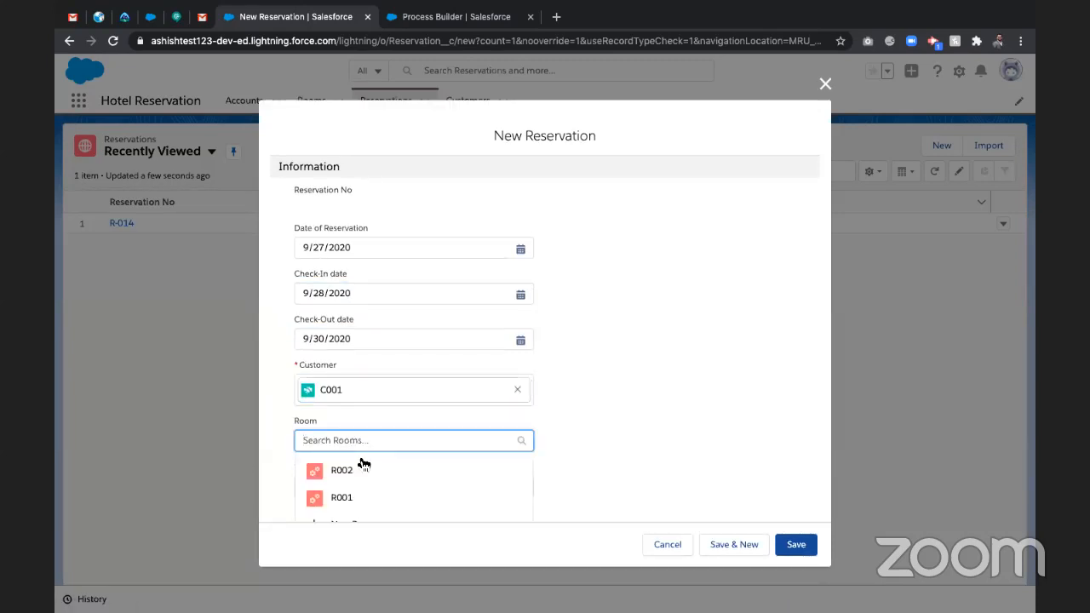
left_click(356, 496)
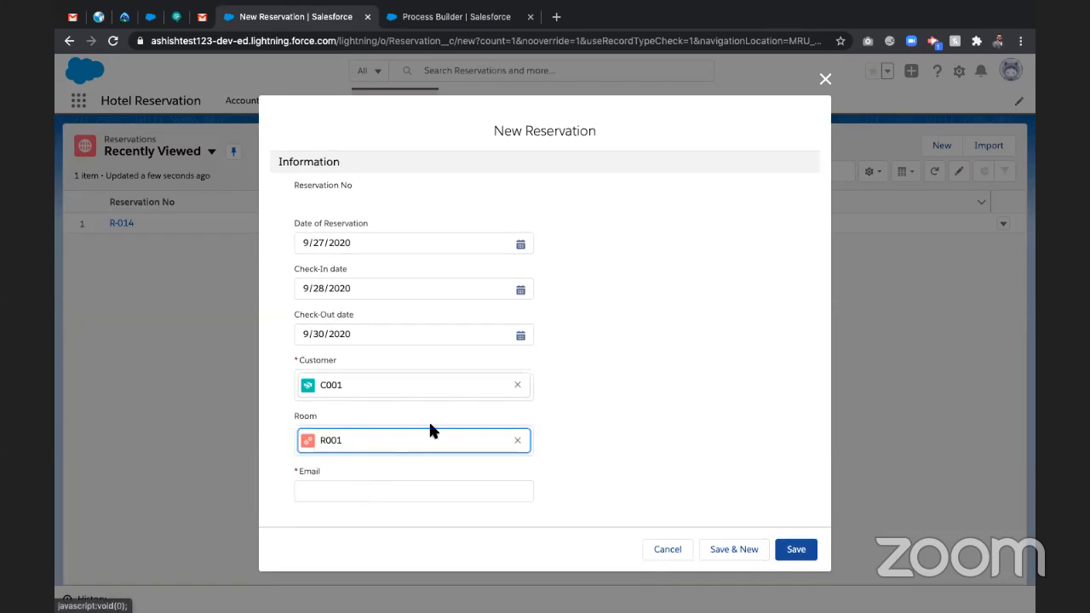
left_click(352, 491)
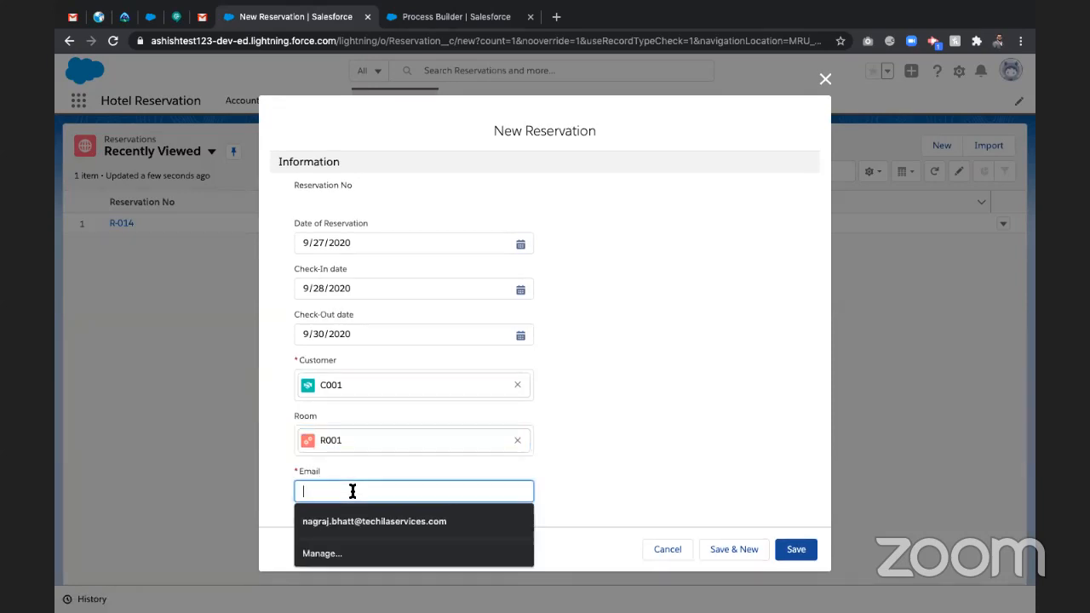
left_click(383, 529)
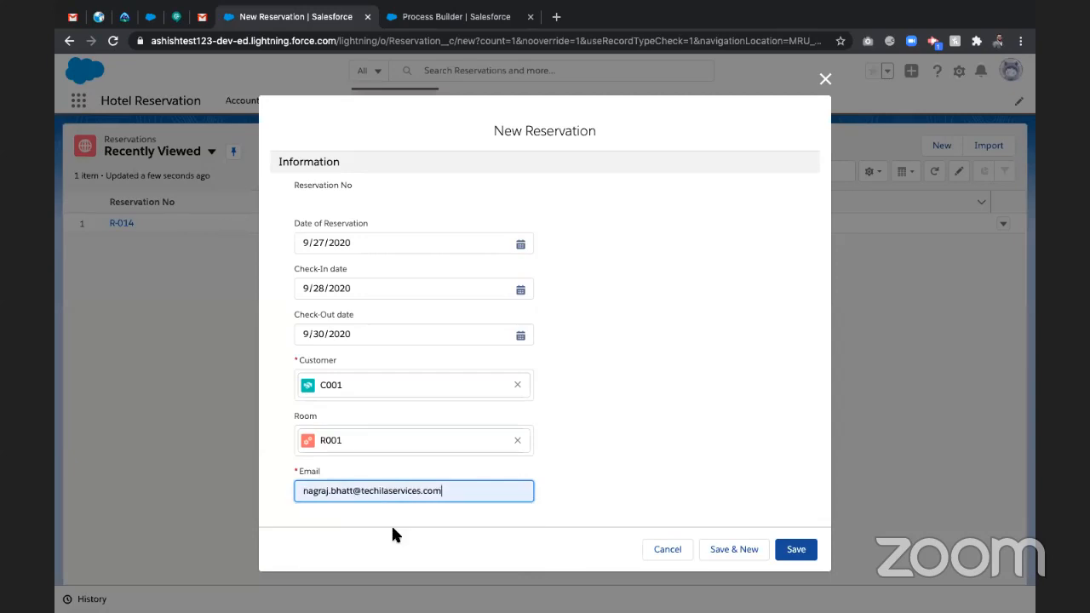
left_click(797, 550)
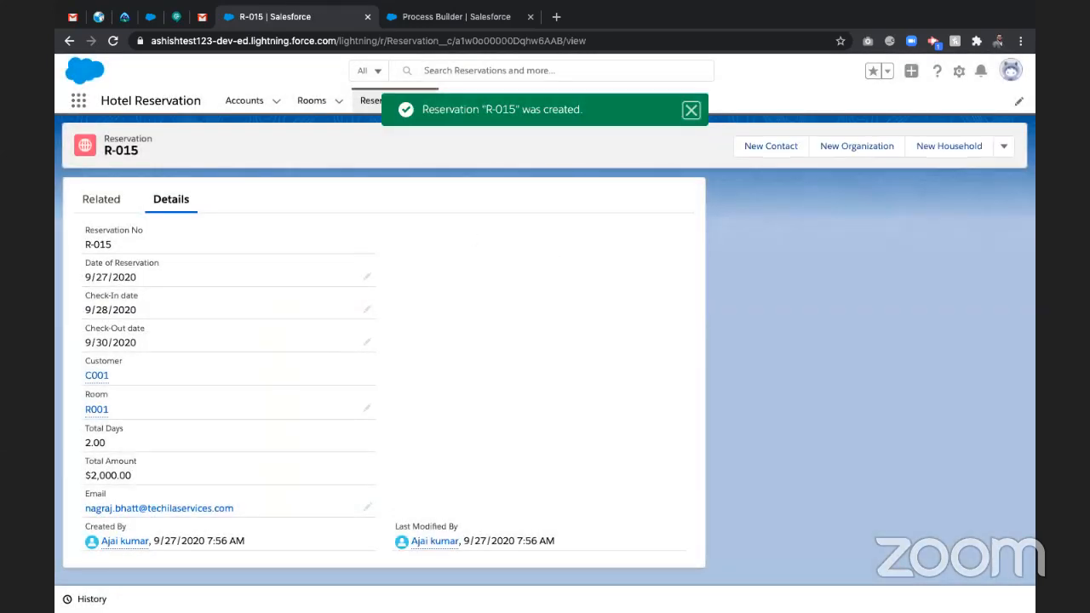
- Switch to Gmail, refresh the inbox, and open and read the Welcome email sent for the reservation
key("ctrl+shift+Tab")
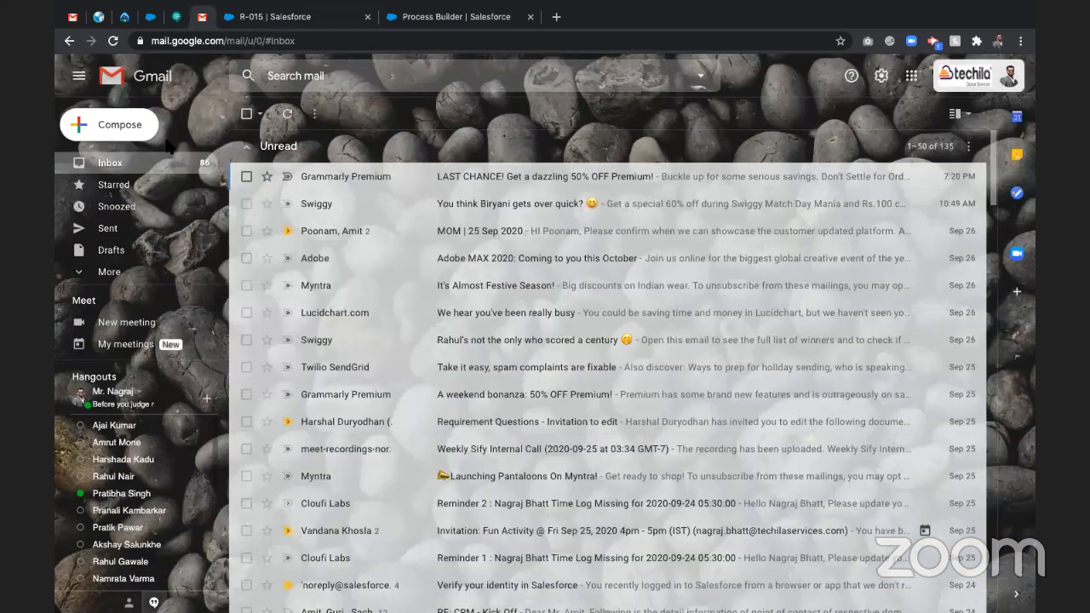
left_click(157, 167)
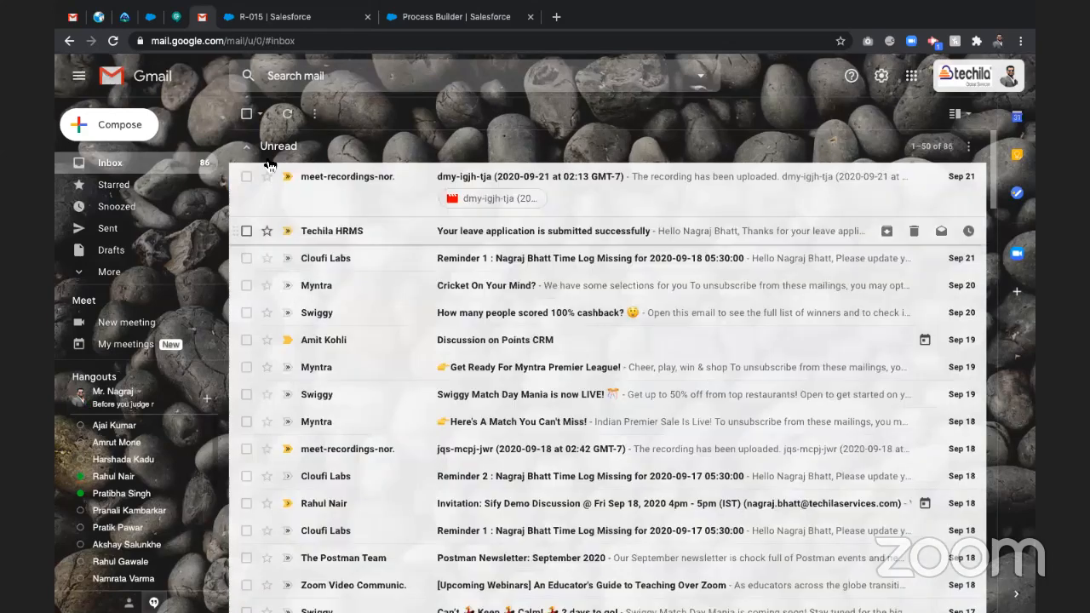
left_click(288, 116)
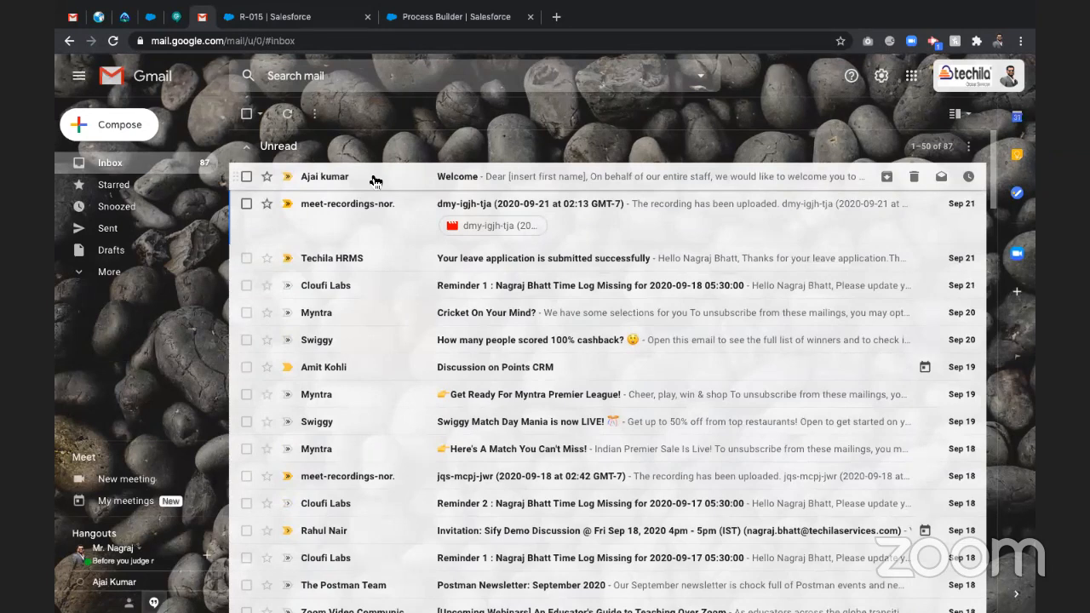
left_click(375, 180)
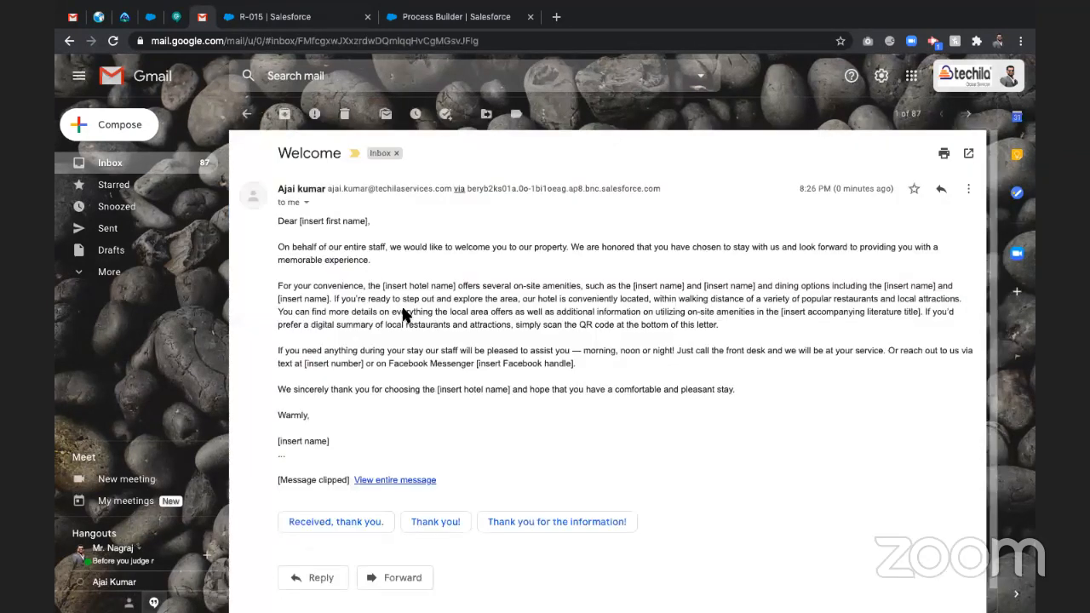
triple_click(325, 223)
double_click(326, 223)
left_click(325, 223)
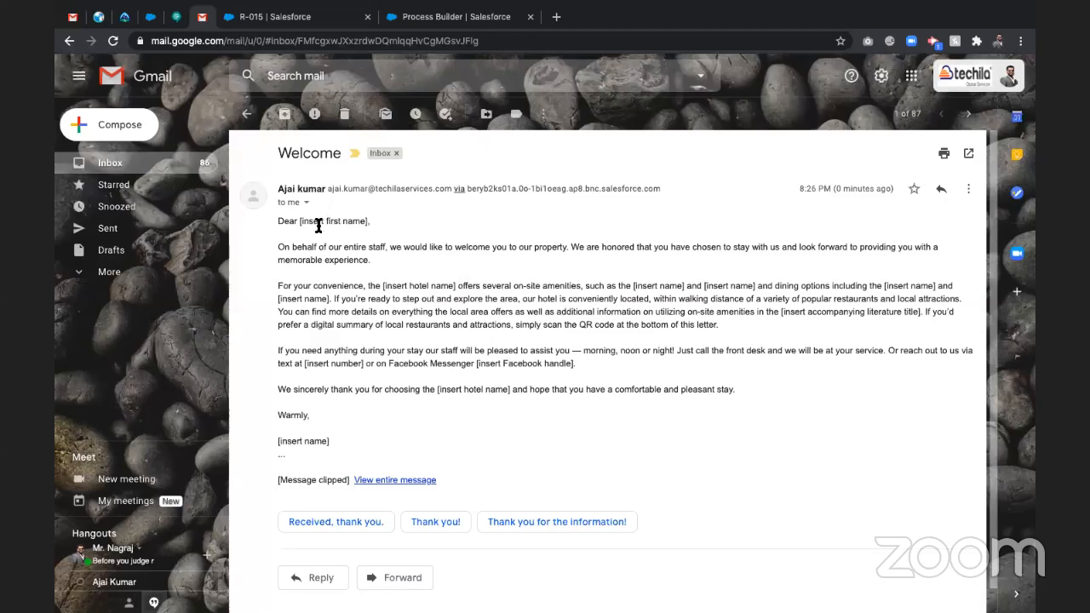
scroll(325, 283, "down", 1)
right_click(324, 276)
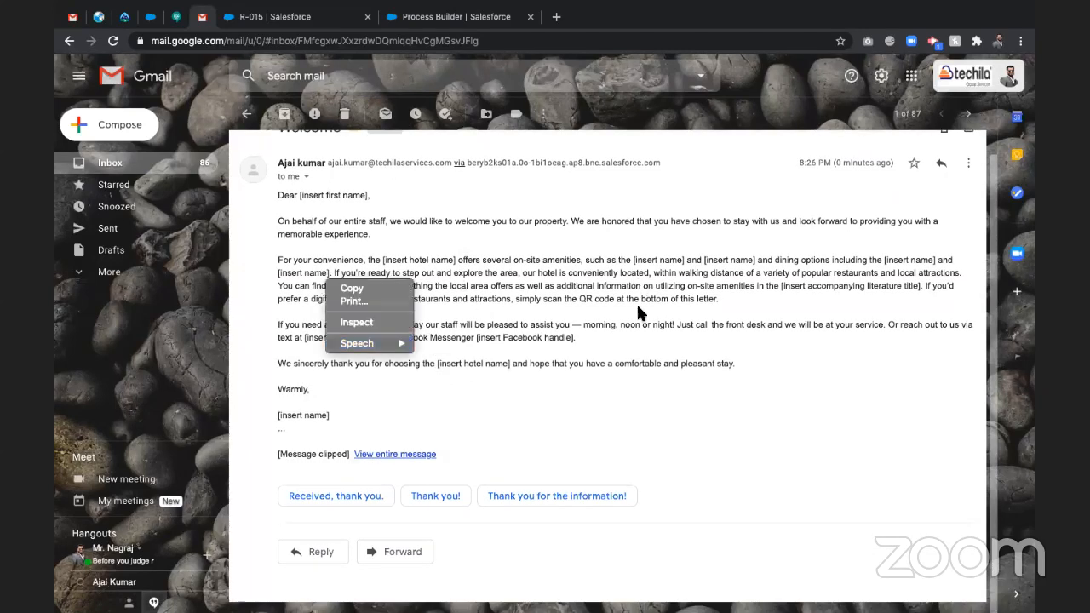
left_click(605, 294)
triple_click(605, 294)
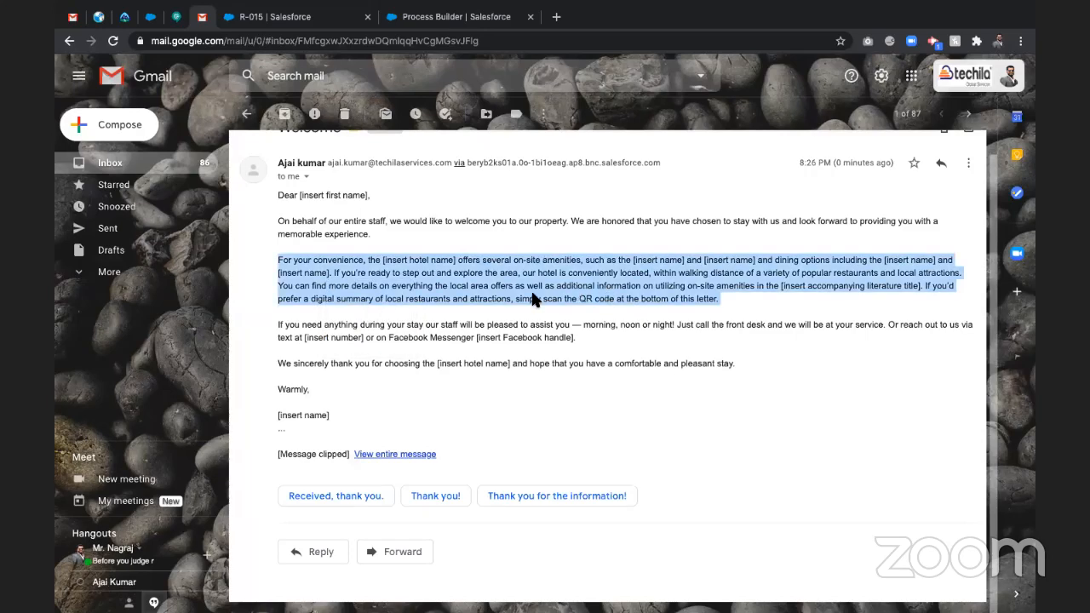
- Switch back to Salesforce and review the new reservation record alongside the Notify on Reservation process
left_click(293, 19)
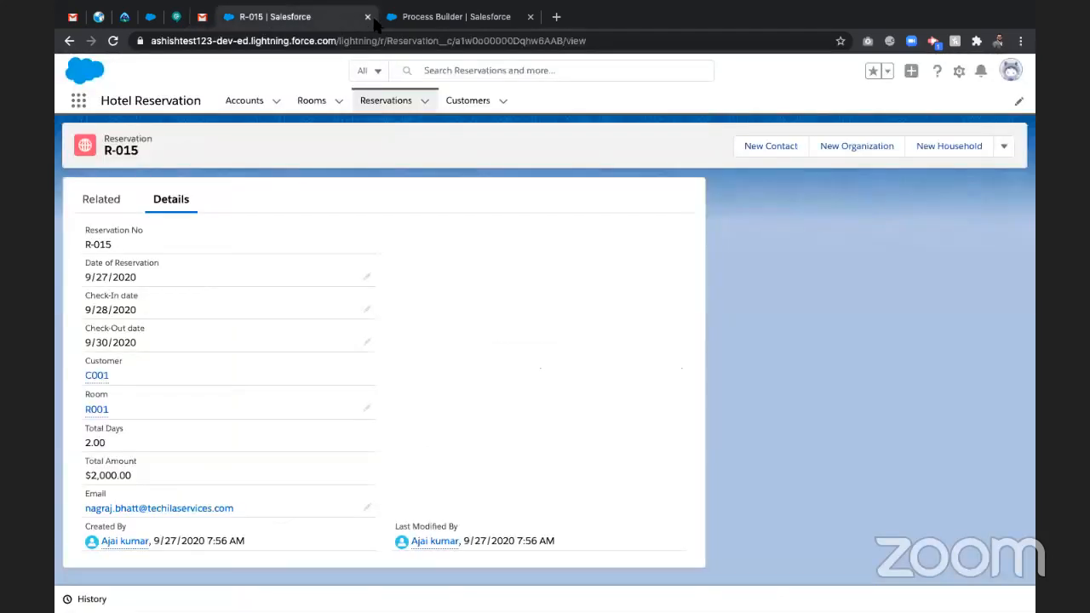
left_click(395, 18)
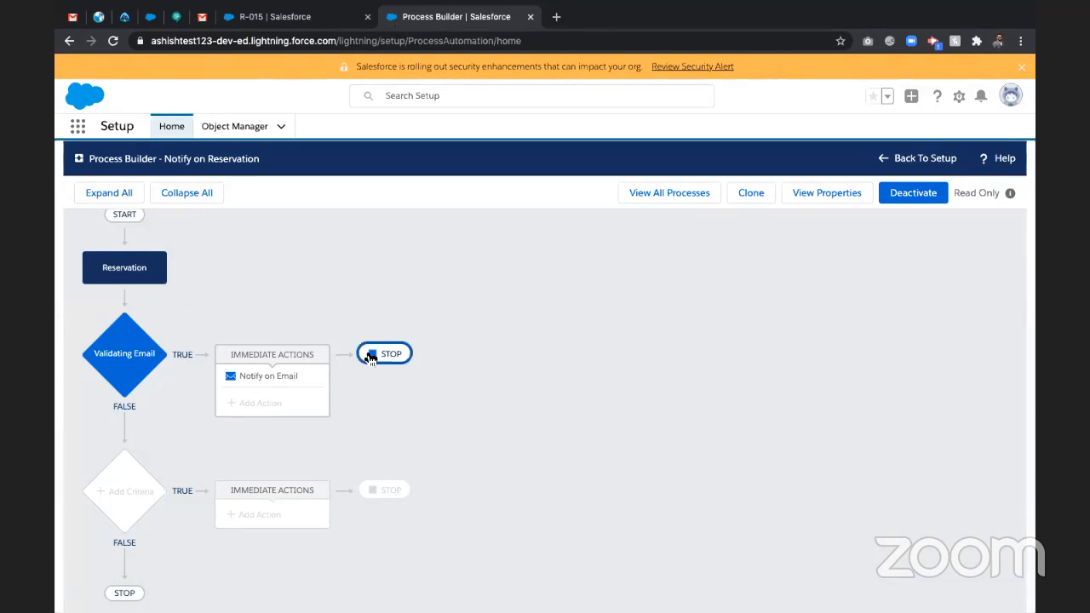
left_click(285, 24)
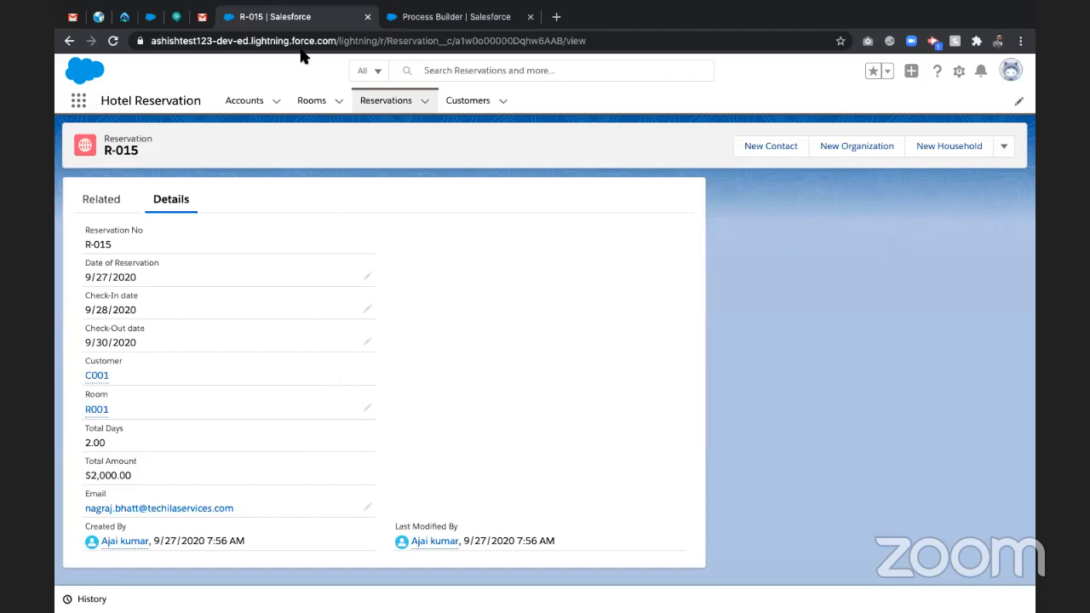
left_click(409, 21)
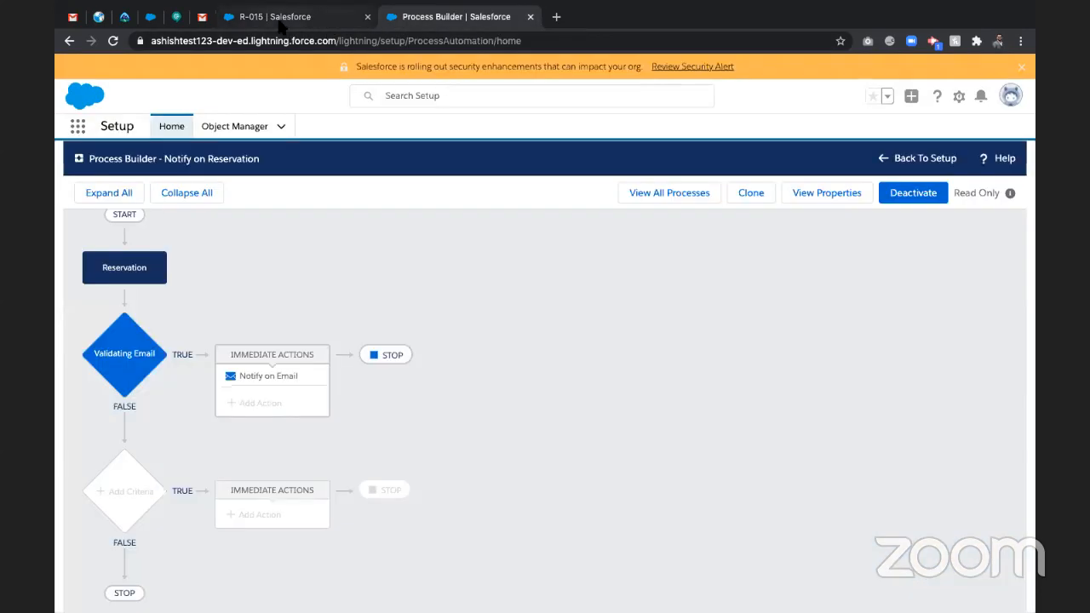
- Open Setup in a separate browser tab from the reservation record and search it for "Email alert"
left_click(281, 21)
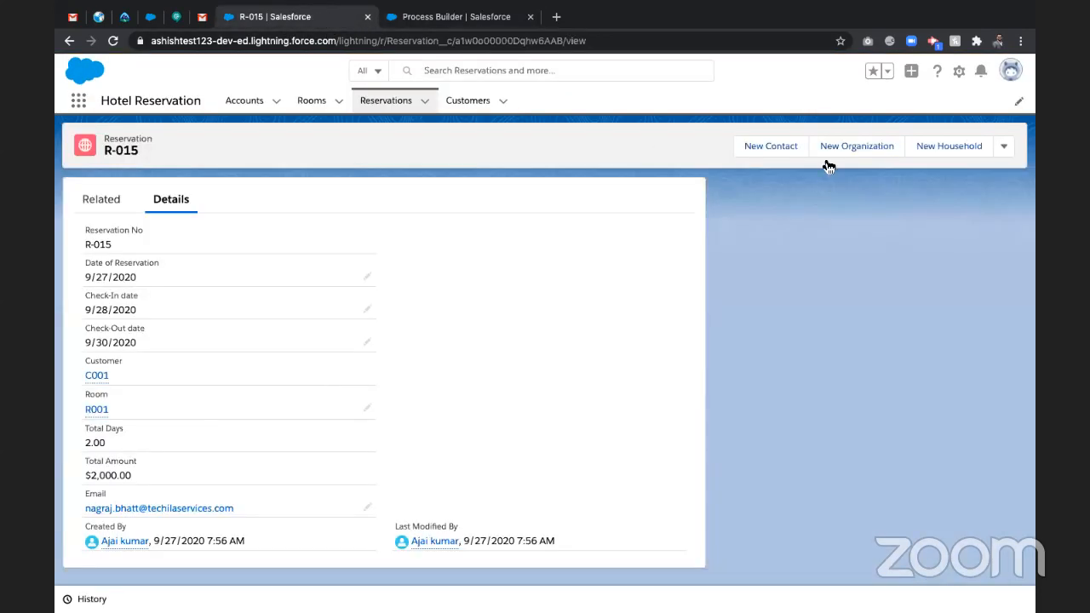
left_click(960, 72)
left_click(896, 116)
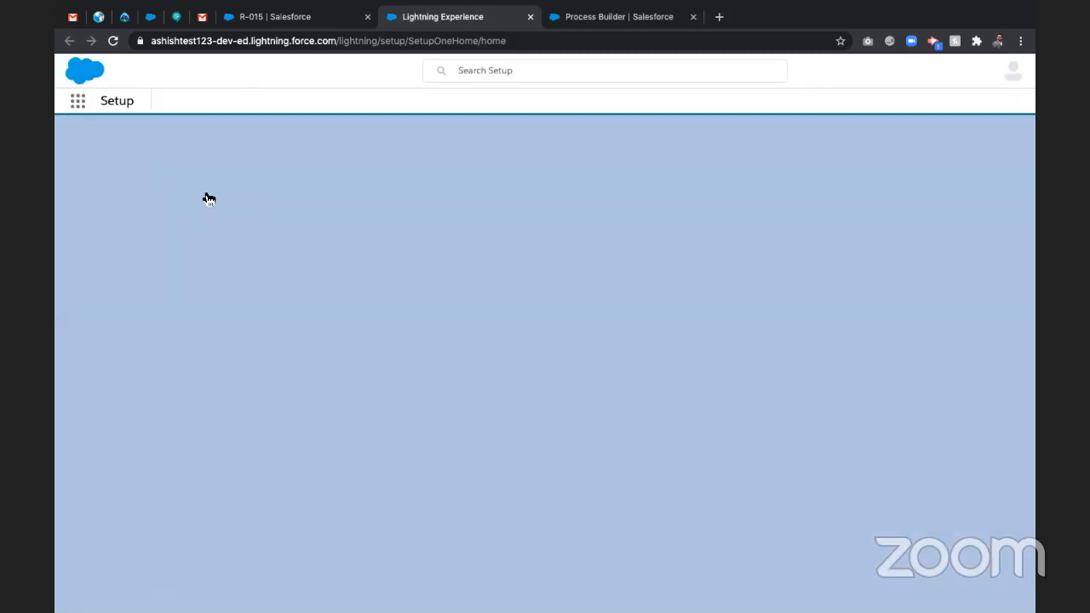
left_click(114, 162)
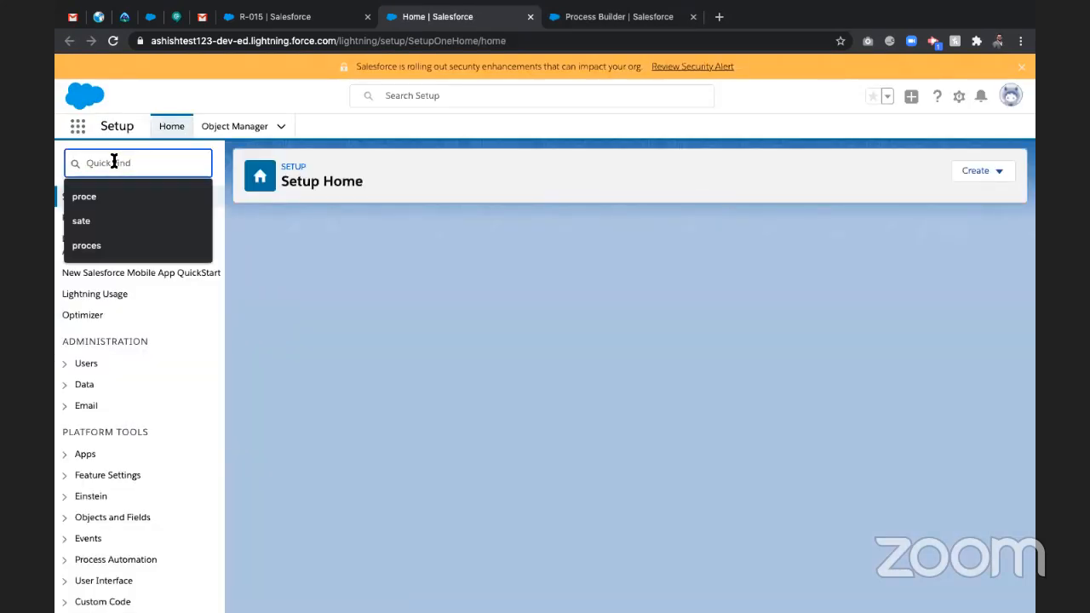
type("Email")
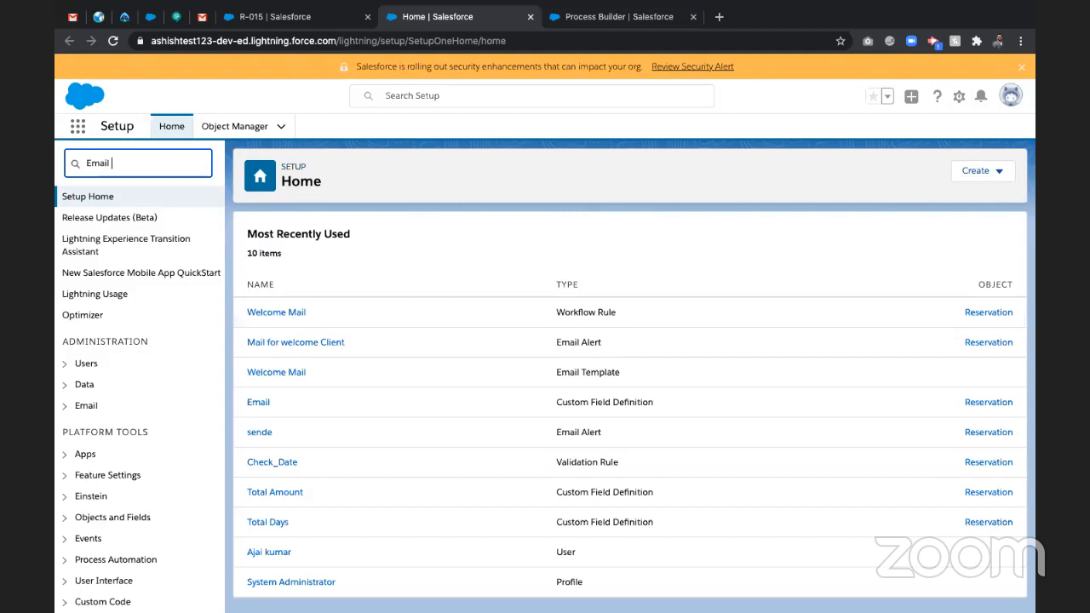
type(" temo")
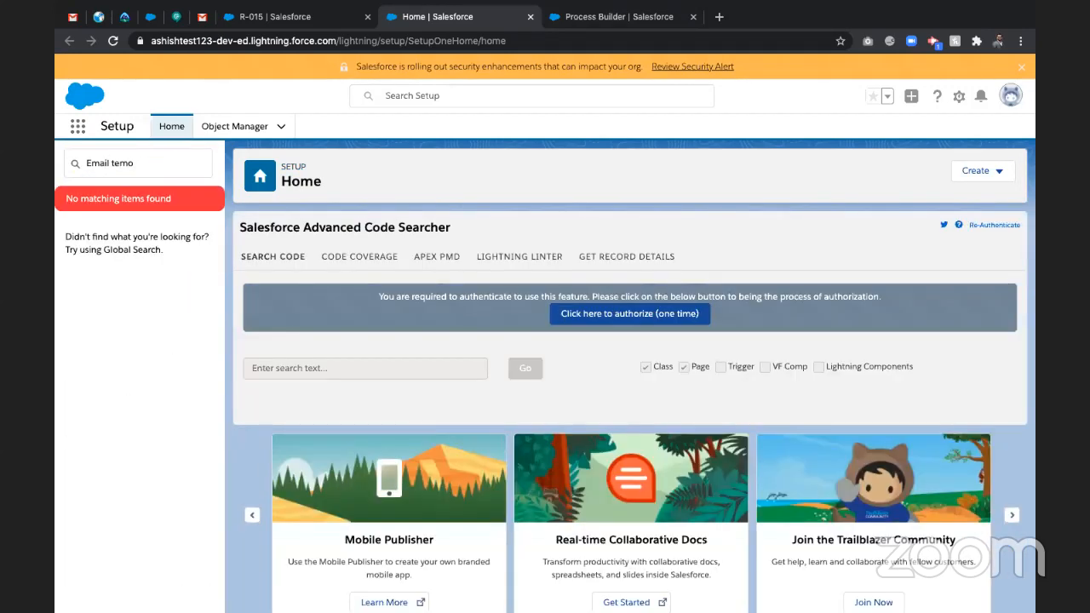
key("BackSpace")
type("alert")
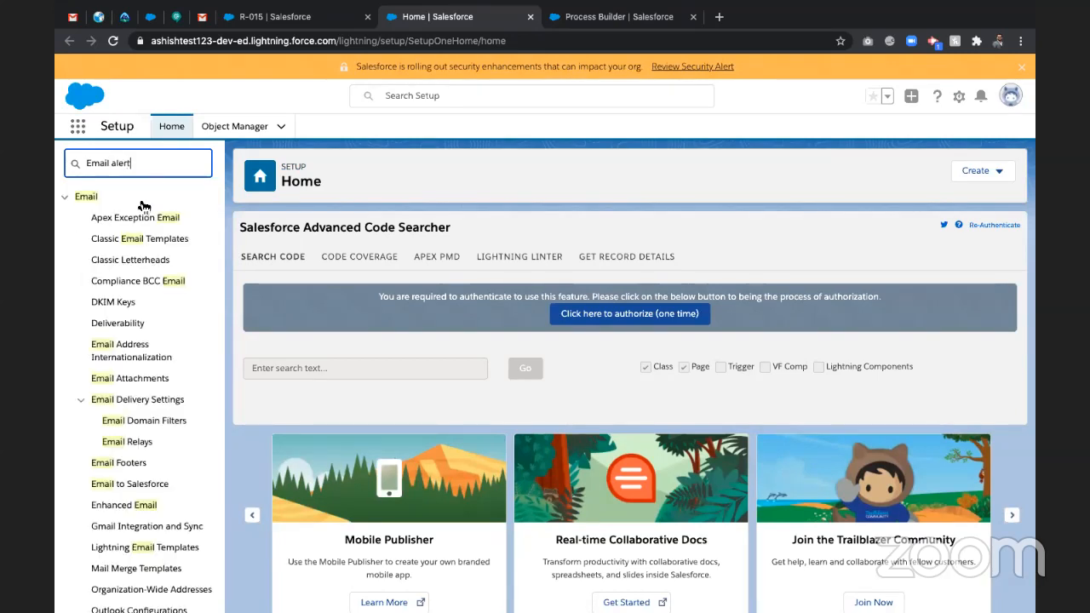
- Open Email Alerts and continue past the workflow introduction to the list of all email alerts
left_click(127, 240)
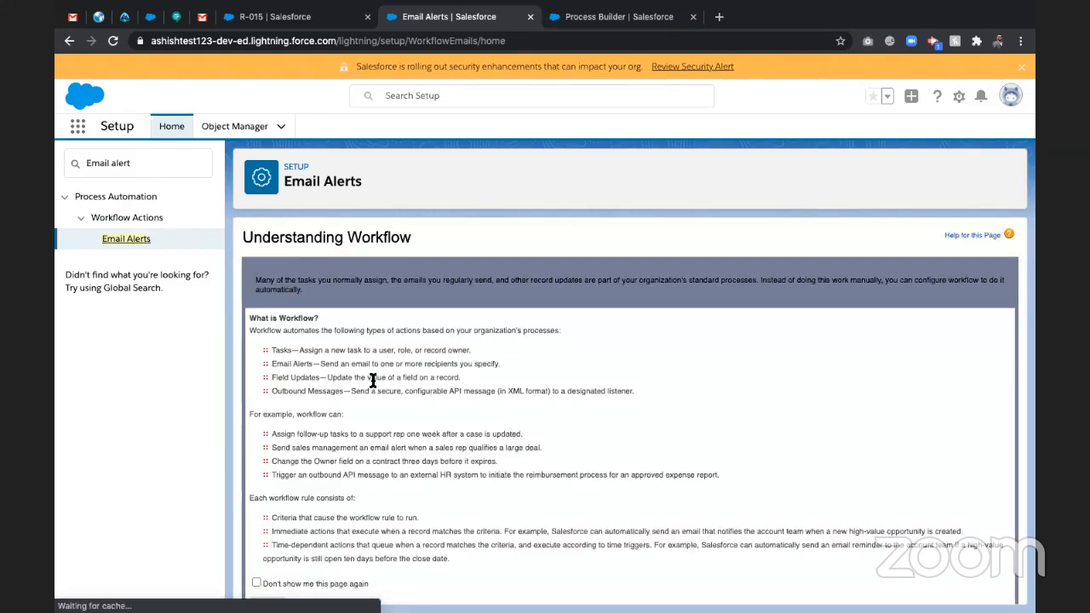
scroll(545, 417, "down", 1)
left_click(268, 576)
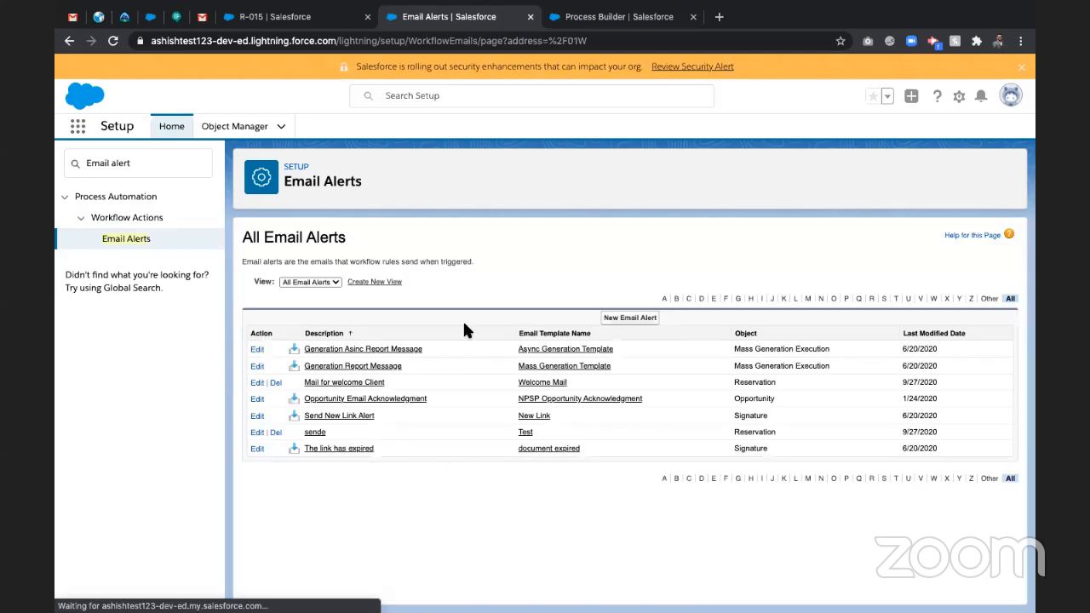
- Start a new email alert with the description "Notify User on reservation update" and a unique name derived from it
left_click(622, 319)
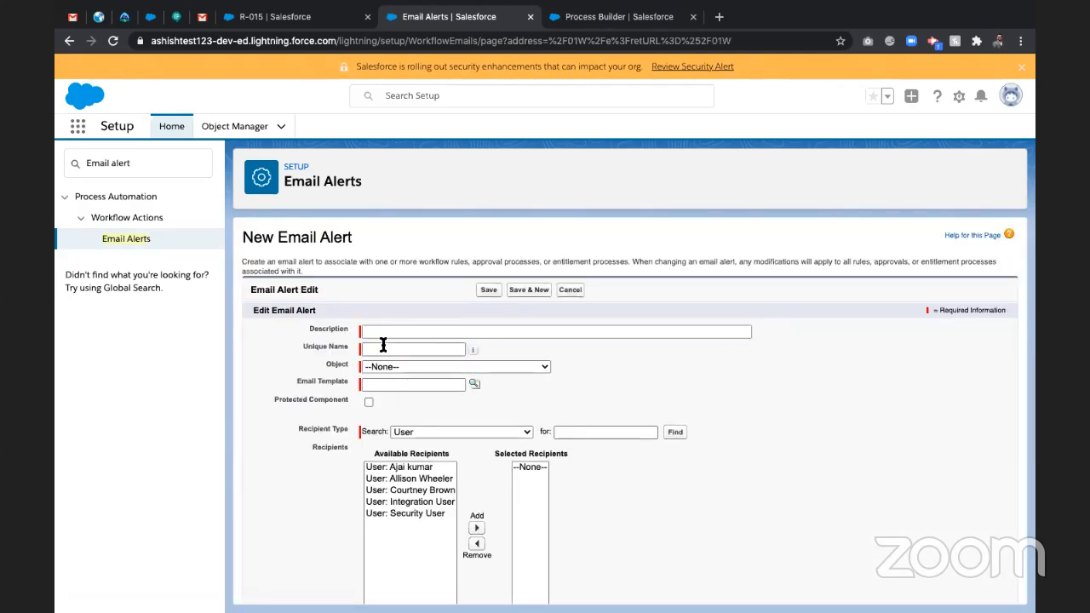
left_click(399, 328)
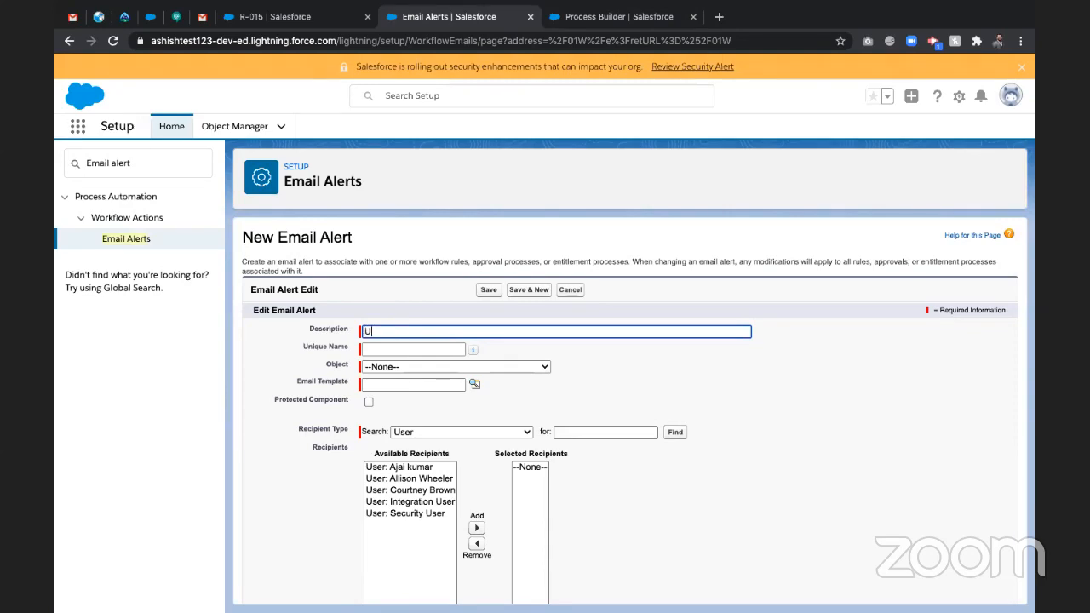
type("N")
type("otify User on resercation")
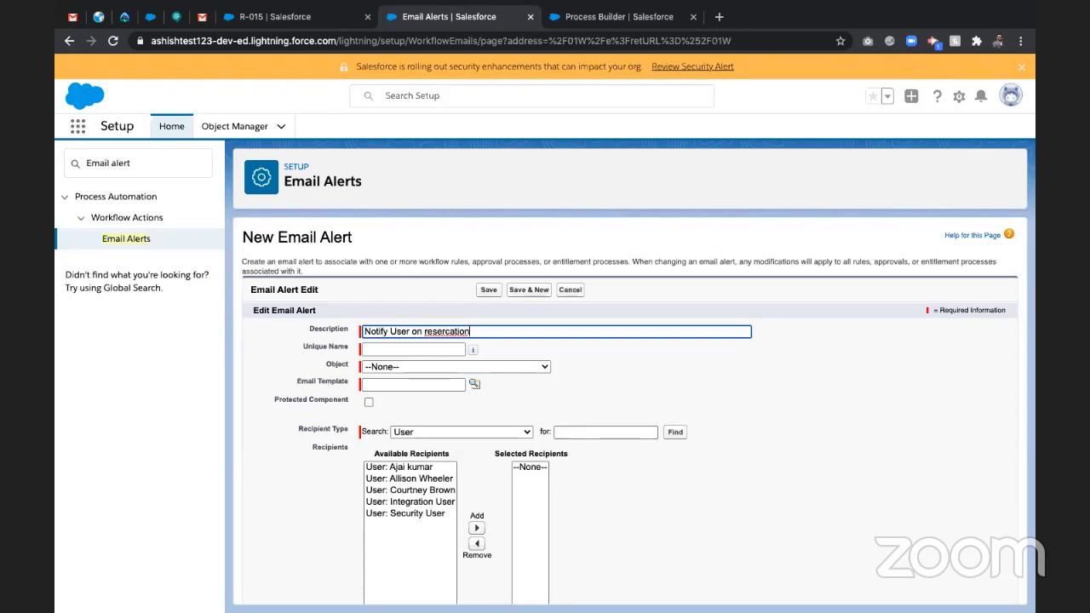
key("BackSpace")
key("BackSpace")
key("BackSpace")
key("BackSpace")
key("BackSpace")
key("BackSpace")
type("vation update")
left_click(403, 350)
- Set the email alert's object to Reservation and look up Welcome Mail as its email template
left_click(400, 362)
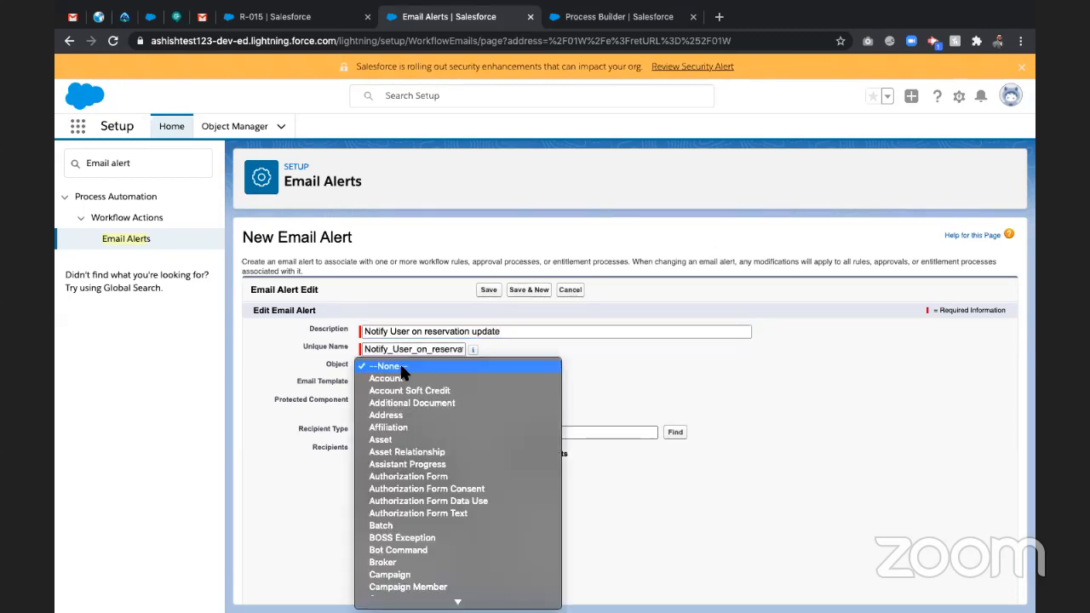
type("res")
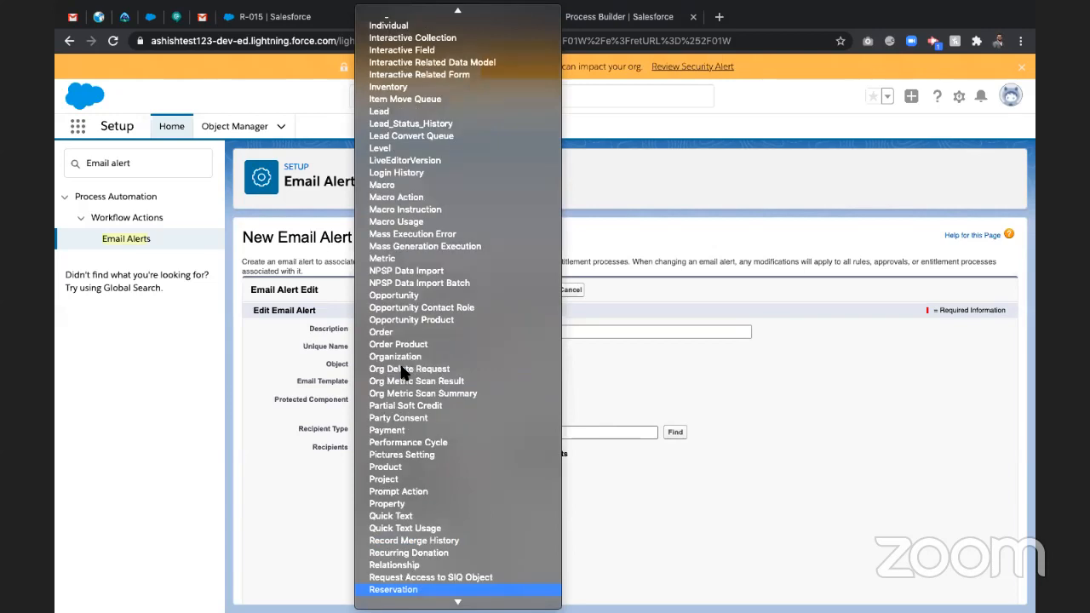
scroll(400, 511, "down", 2)
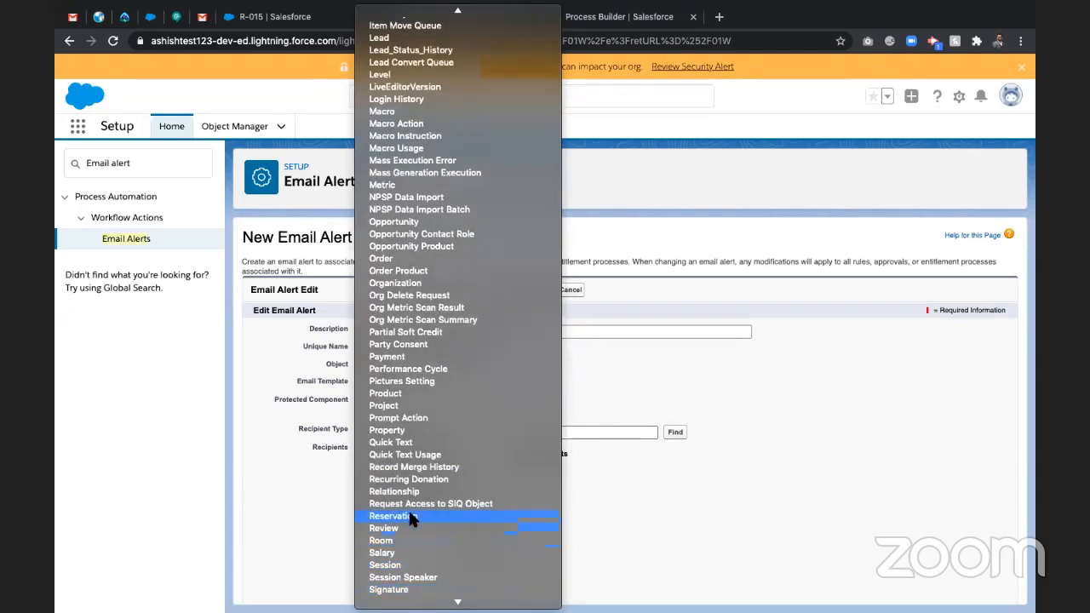
left_click(408, 516)
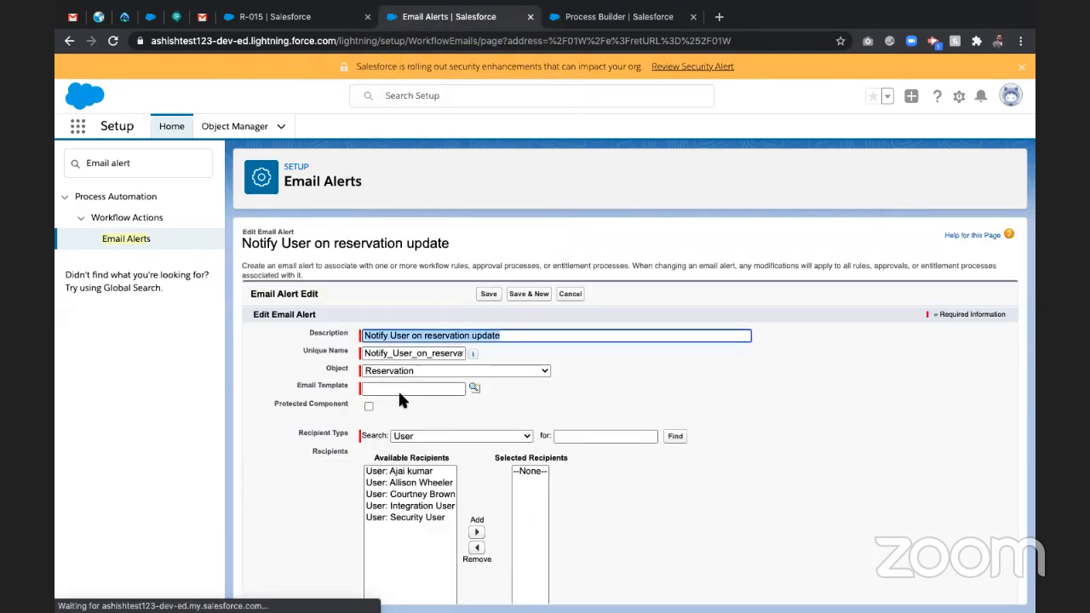
left_click(417, 390)
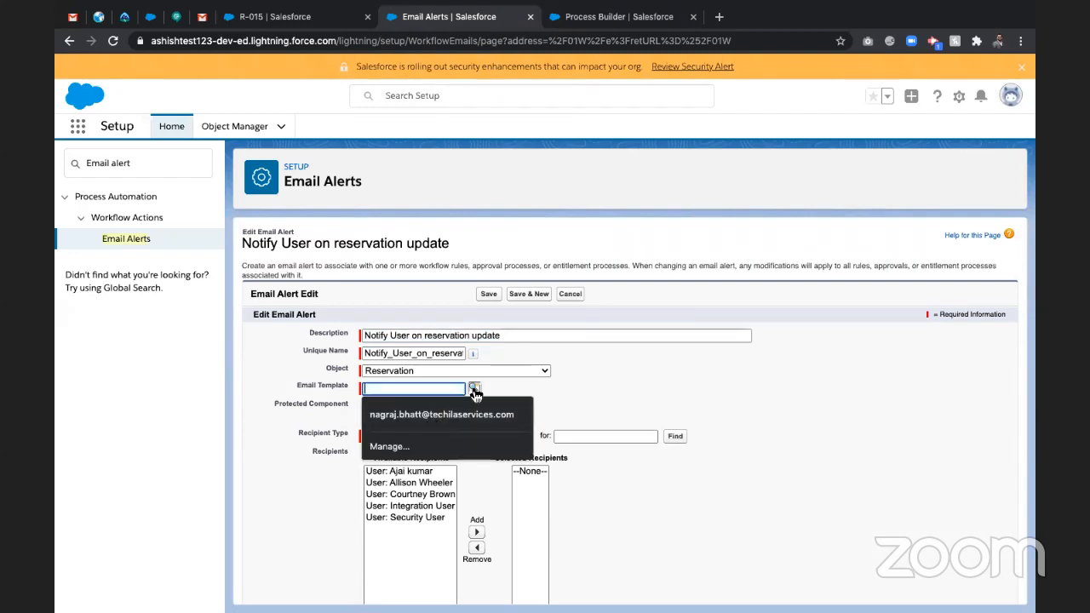
left_click(475, 385)
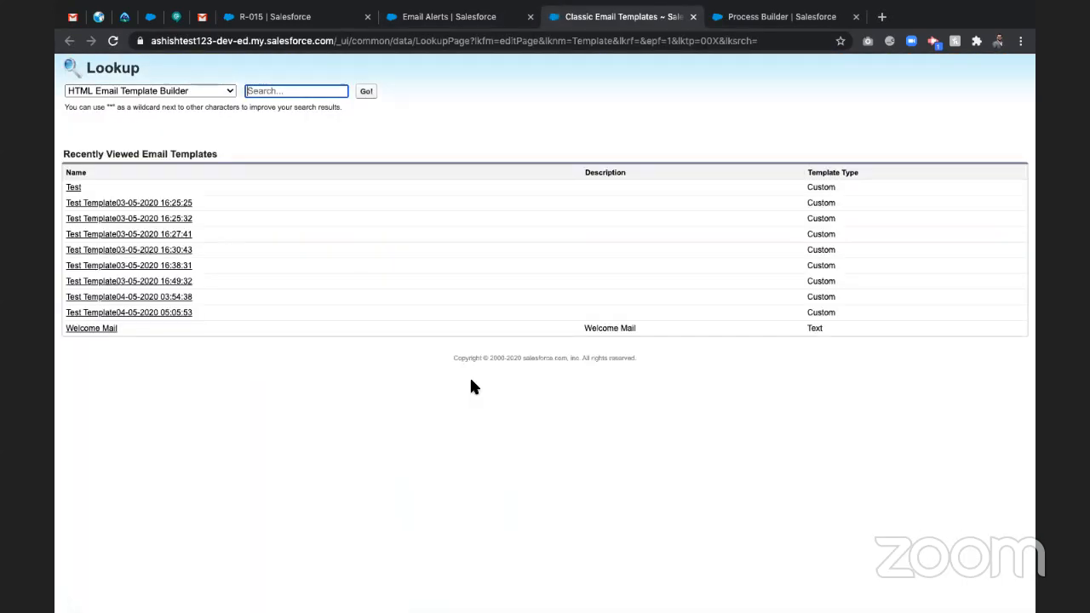
left_click(89, 330)
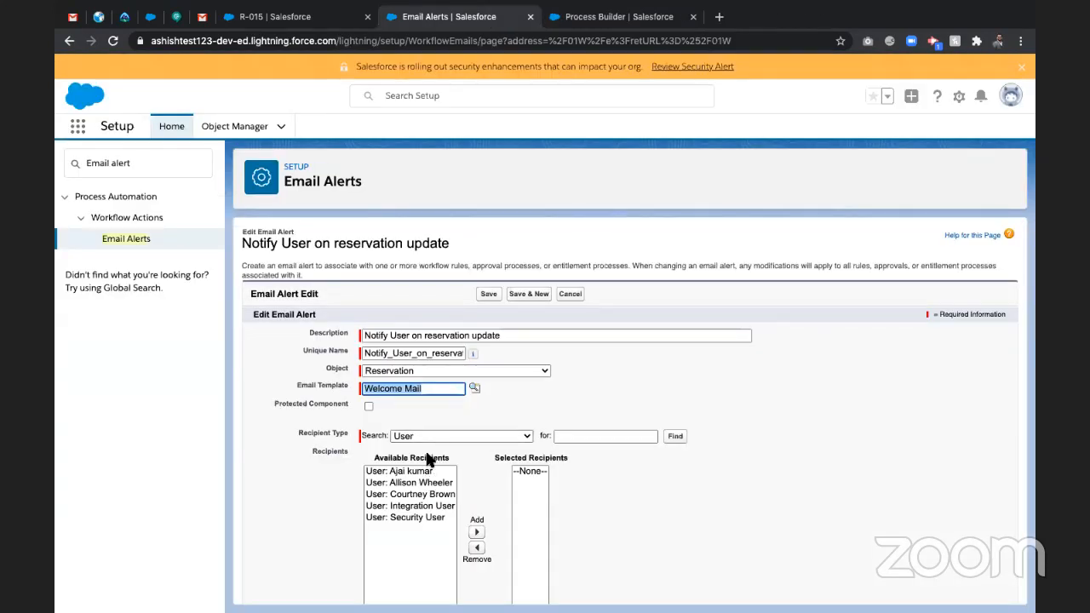
- Set the alert's recipient type to Email Field and add the Email field to the selected recipients
scroll(433, 471, "down", 1)
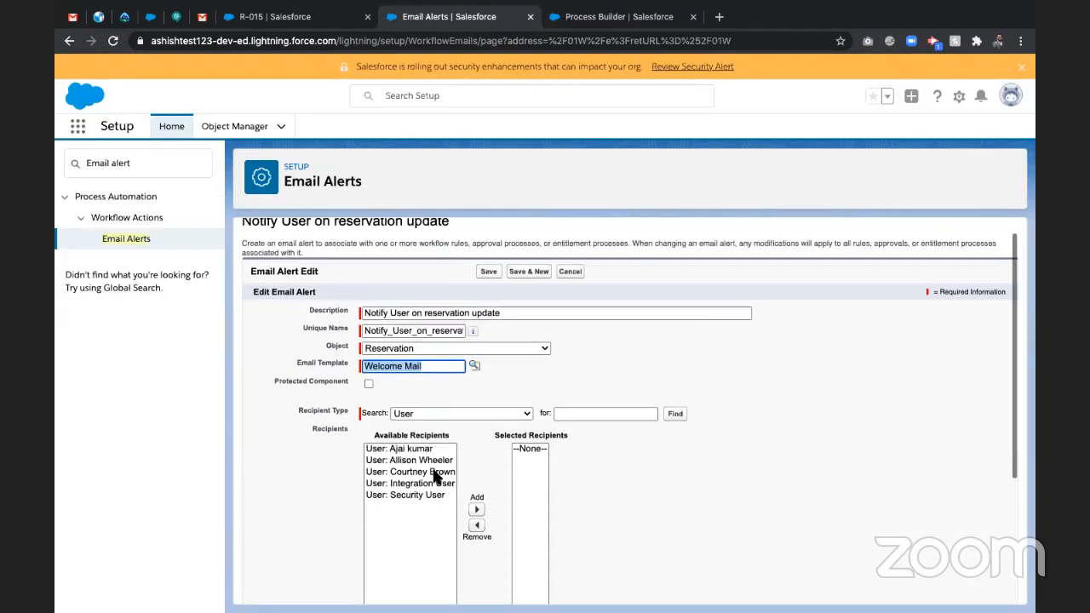
left_click(430, 408)
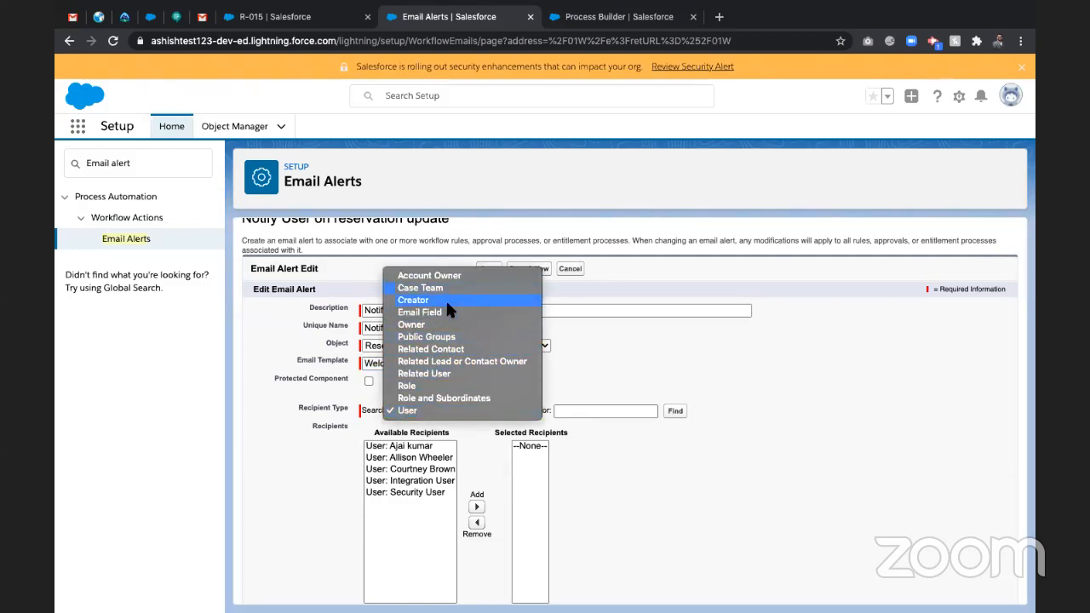
key("Return")
left_click(408, 444)
left_click(457, 507)
scroll(686, 507, "down", 2)
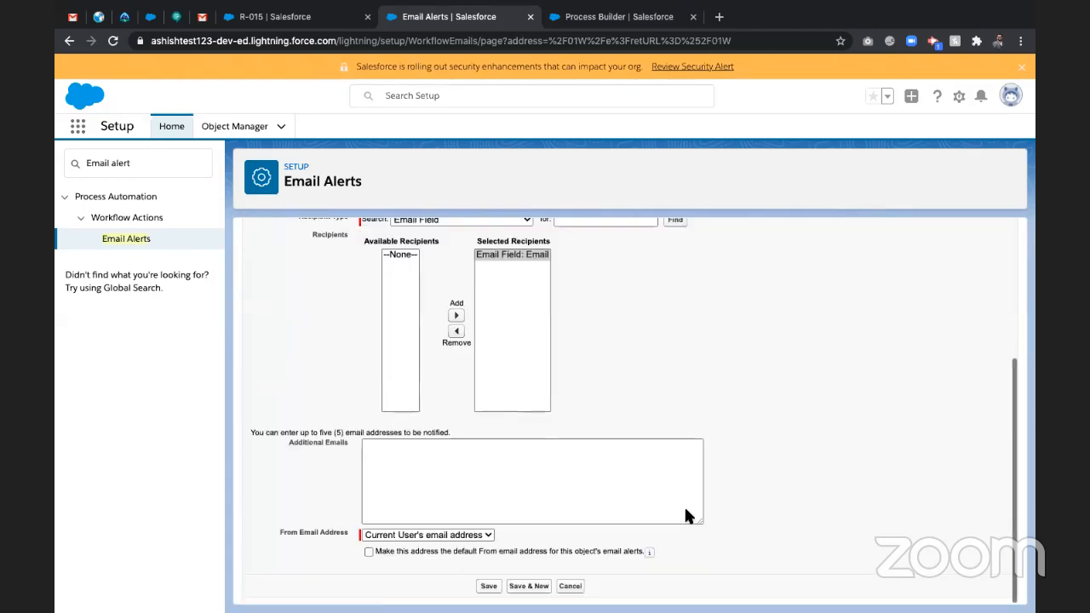
- Keep the current user's email address as the From address, leave additional emails empty, and save the email alert
left_click(403, 445)
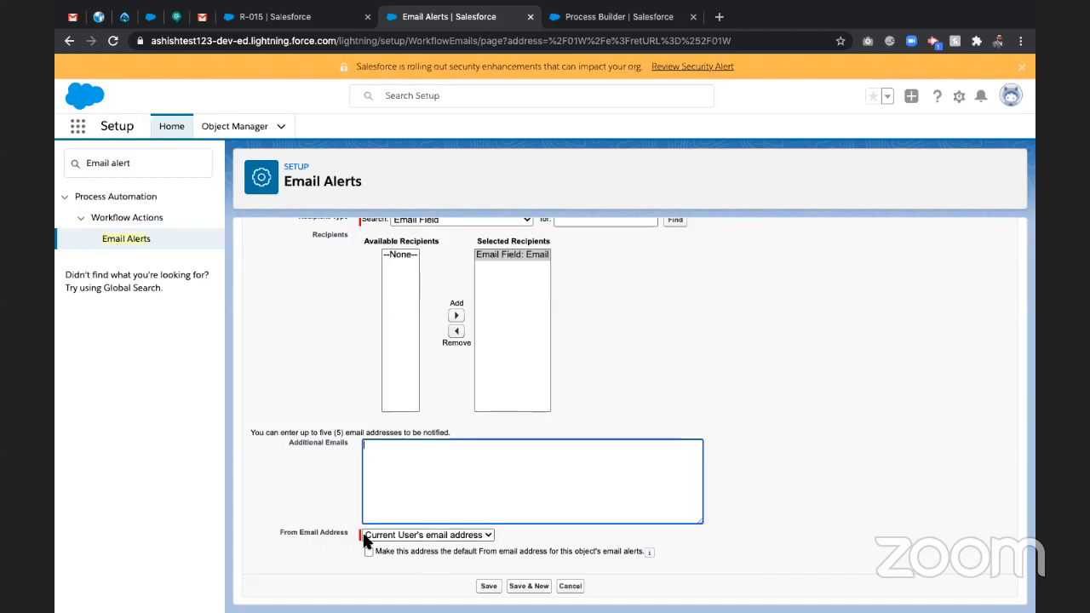
left_click(392, 535)
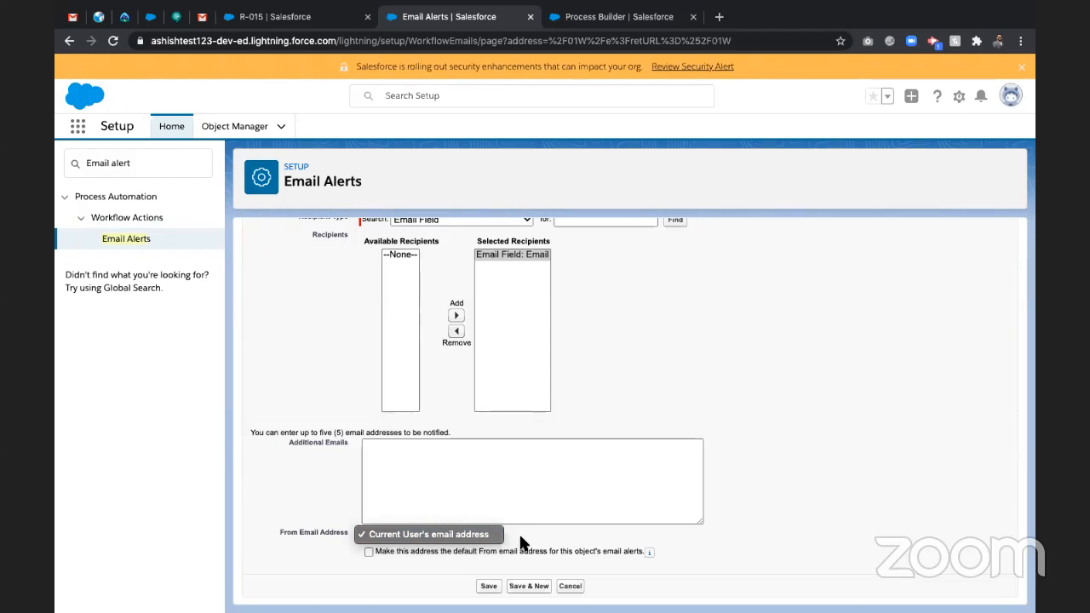
left_click(563, 515)
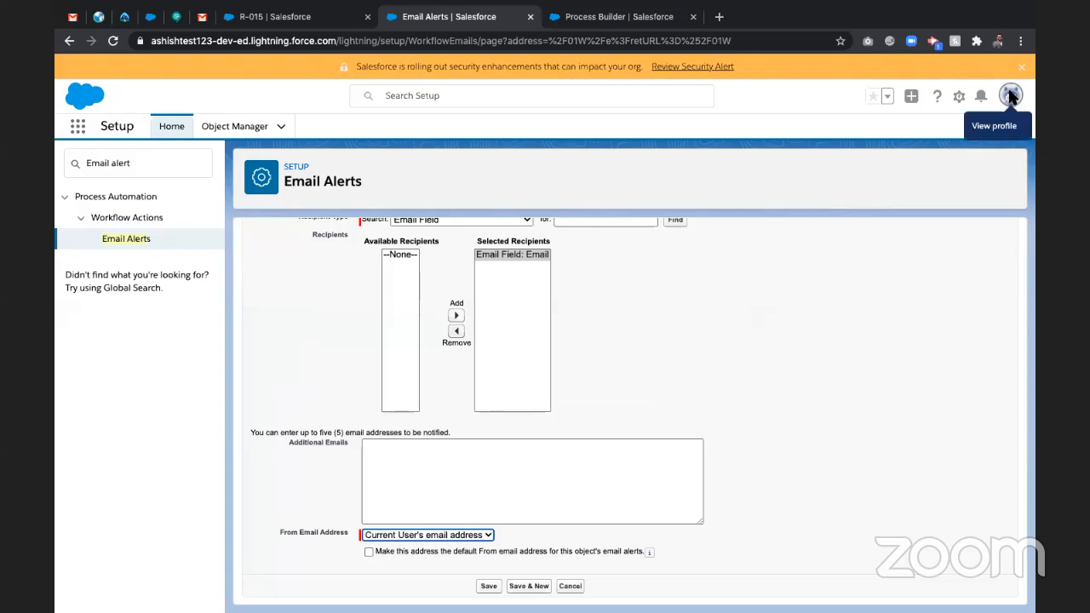
left_click(490, 586)
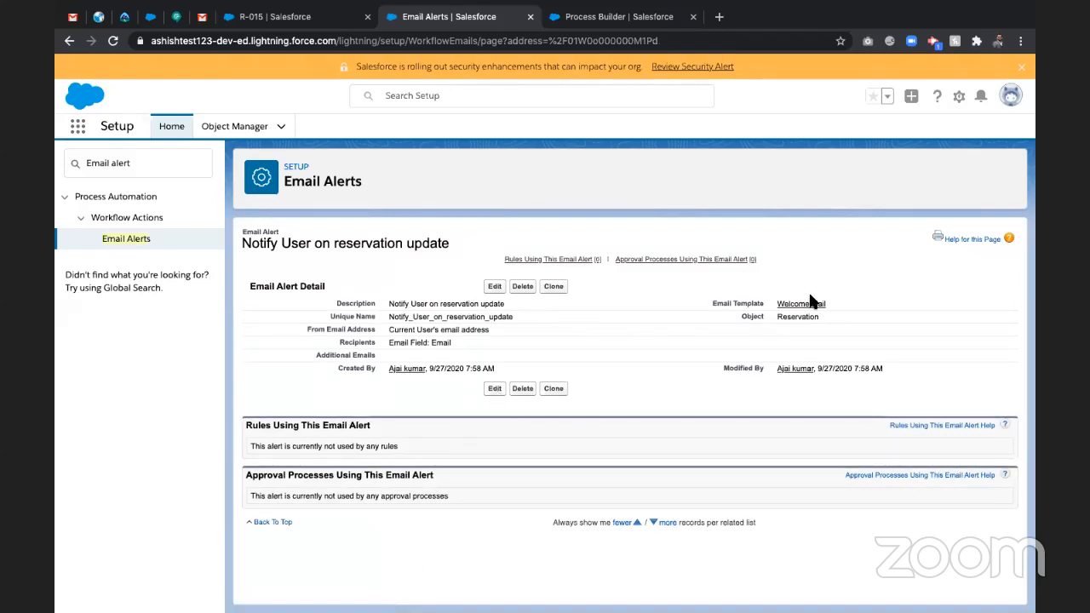
- Search Setup for "Email tem" and open Classic Email Templates in a separate browser tab
left_click(108, 162)
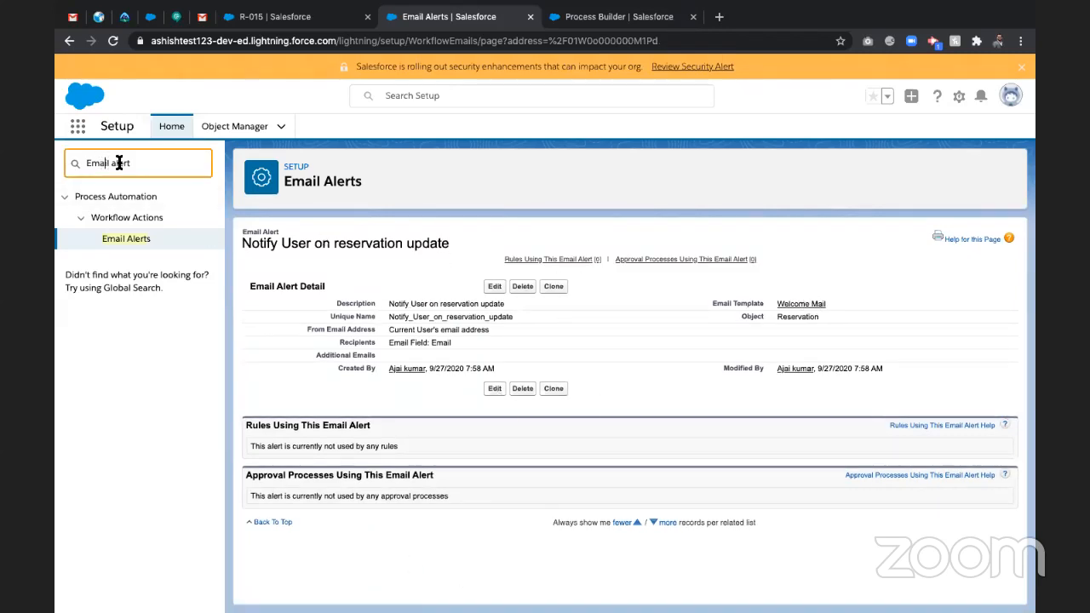
key("BackSpace")
key("BackSpace")
type("tem")
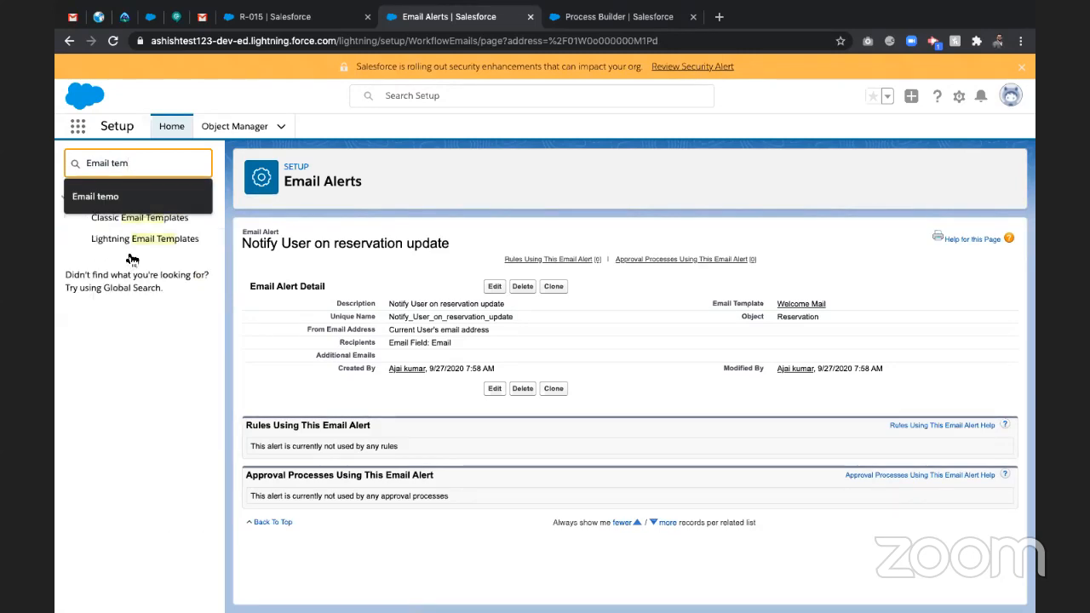
left_click(168, 364)
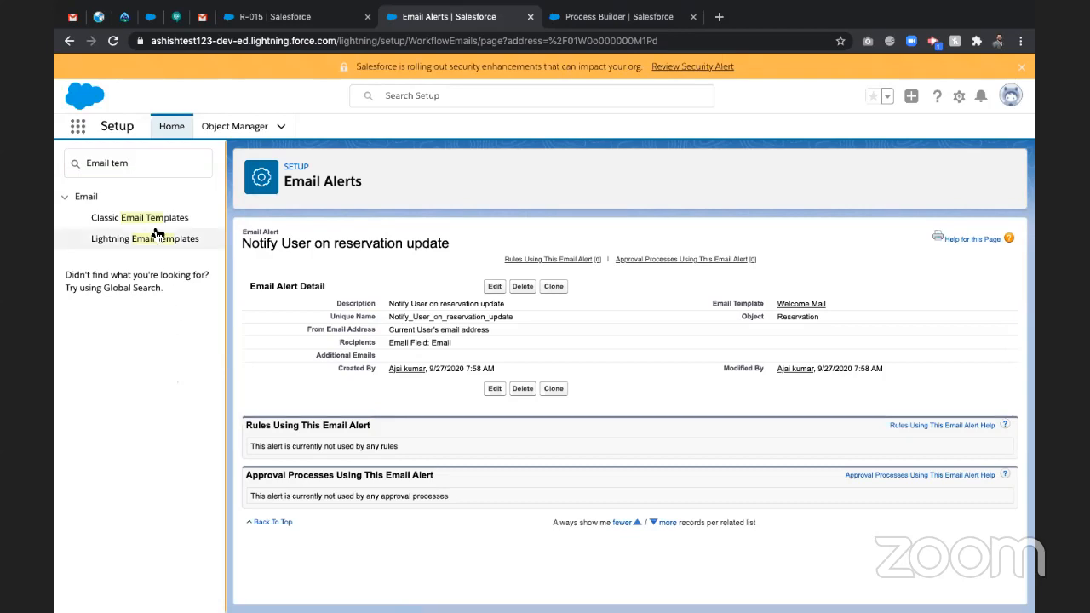
left_click(155, 220, "super")
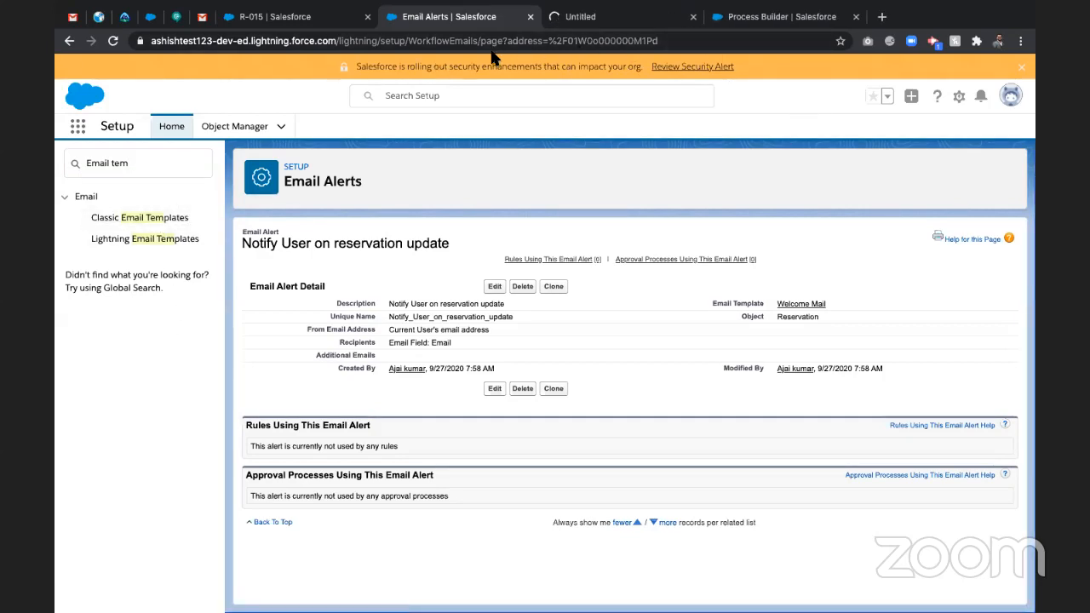
left_click(764, 26)
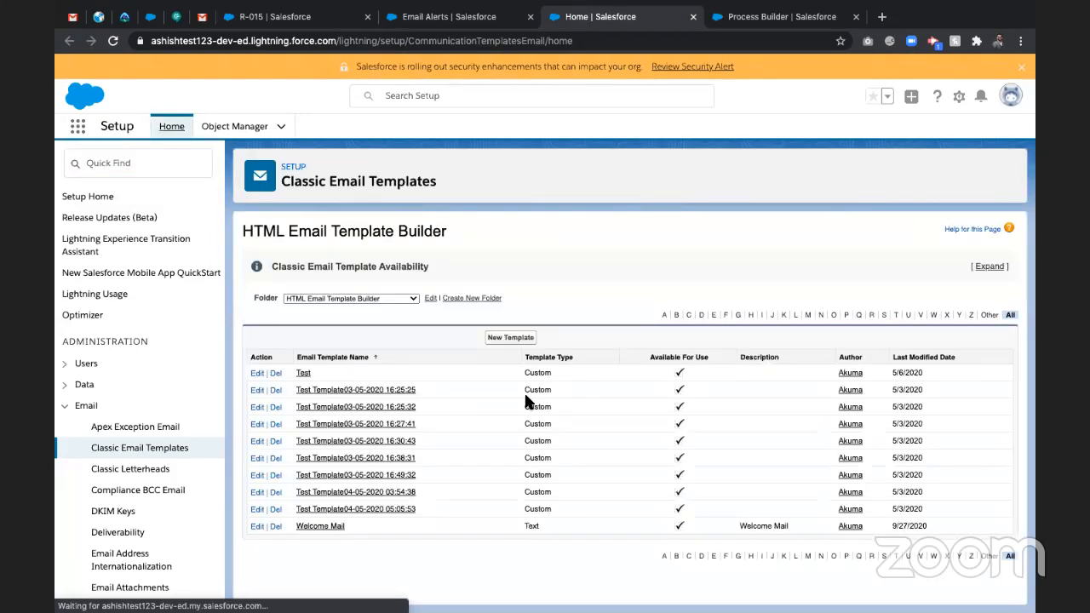
- Start a new classic email template of type Text and continue to its details
left_click(511, 337)
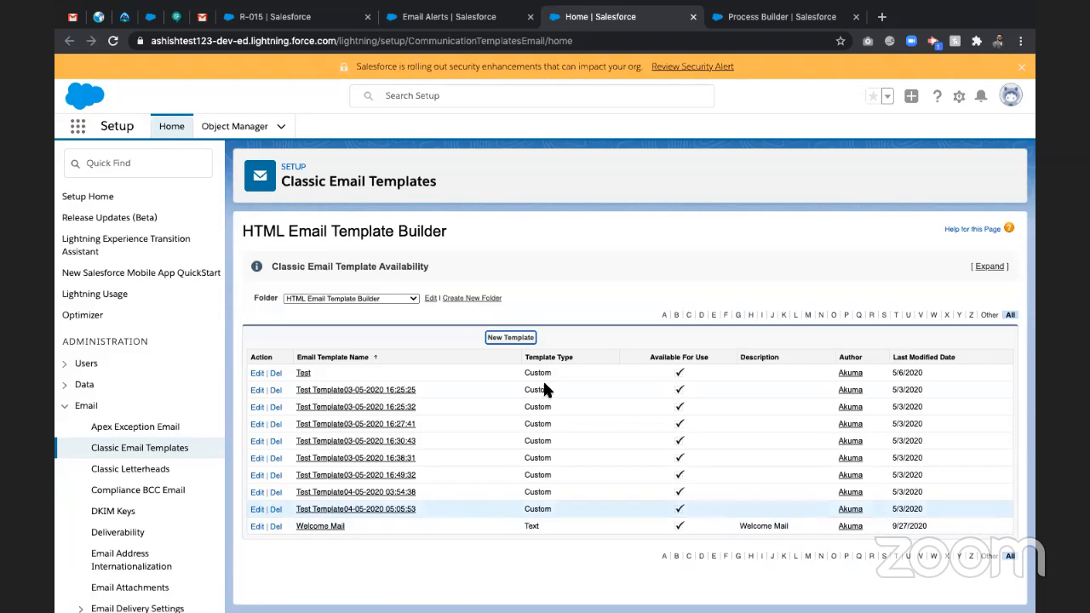
left_click(507, 338)
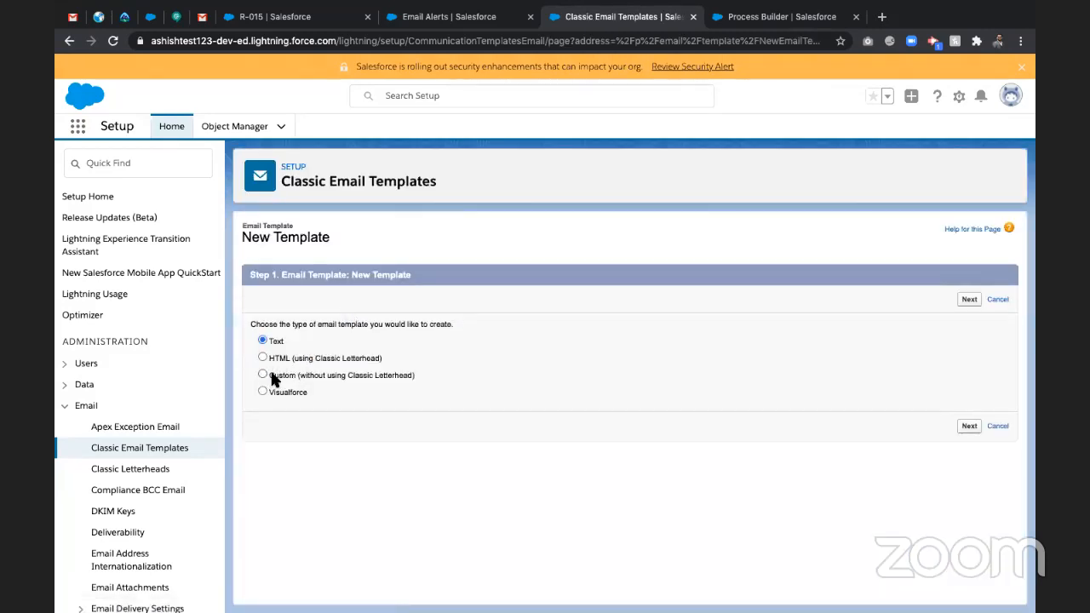
left_click(272, 376)
left_click(264, 340)
left_click(969, 301)
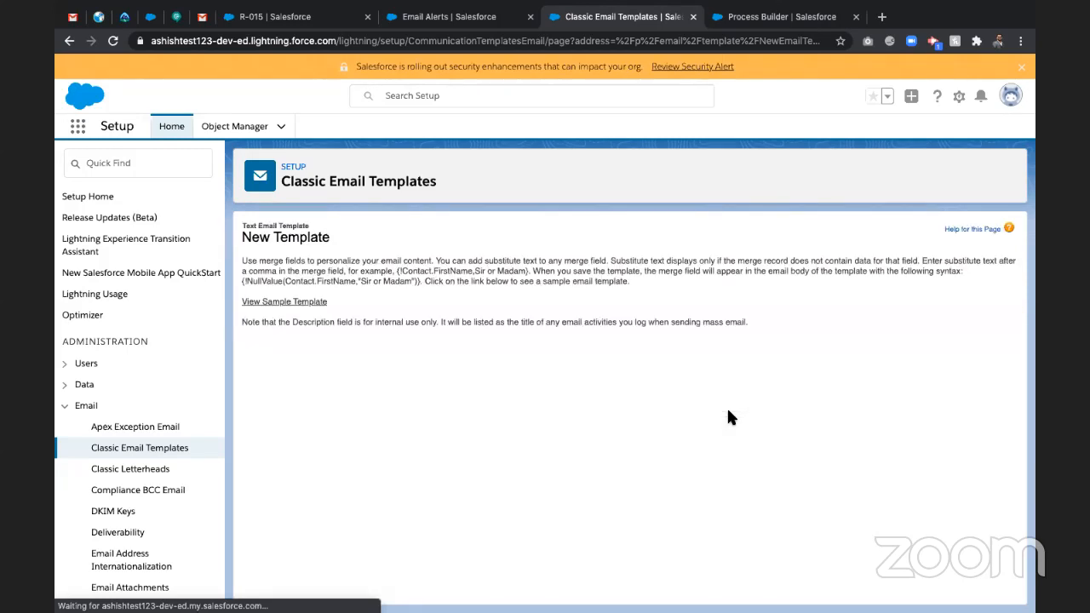
- Name the template "Notify on reservation update" and fill its unique name from that, leaving the description empty
scroll(468, 473, "down", 2)
left_click(409, 388)
left_click(409, 388)
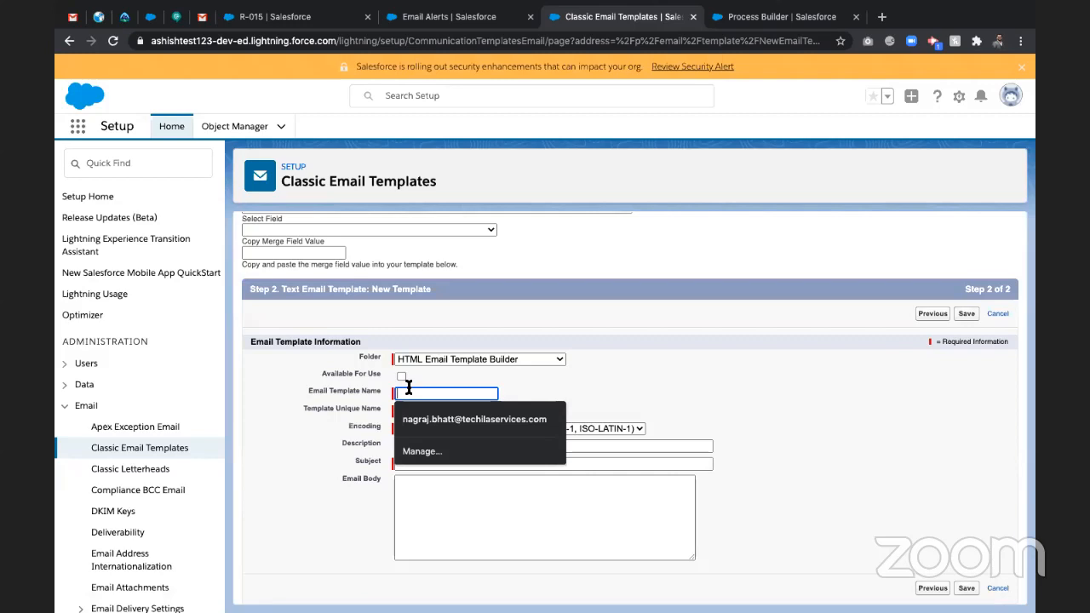
type("Notif")
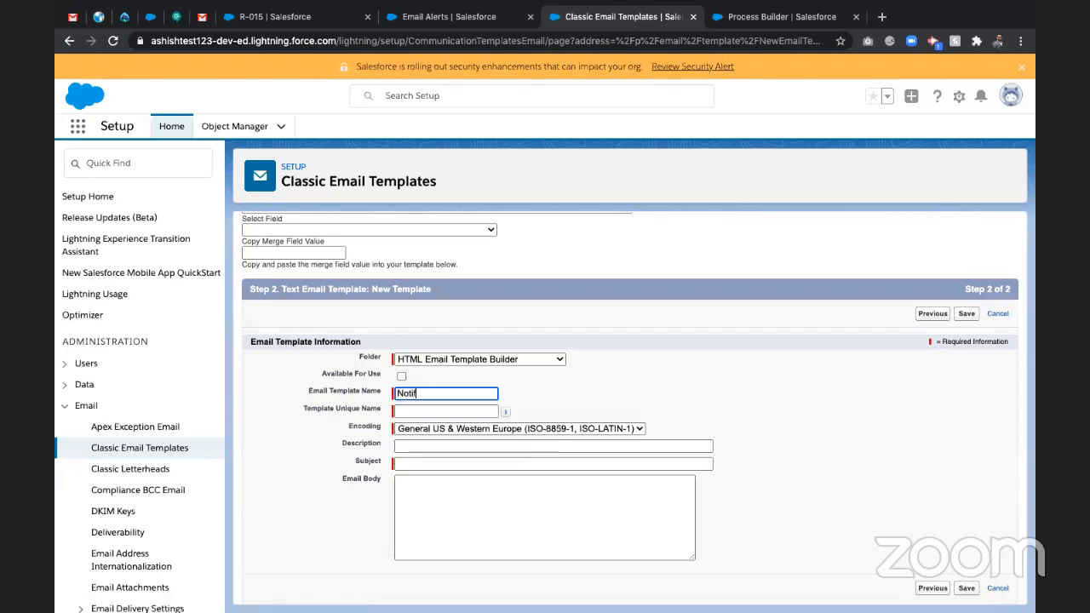
type("y on reservation update")
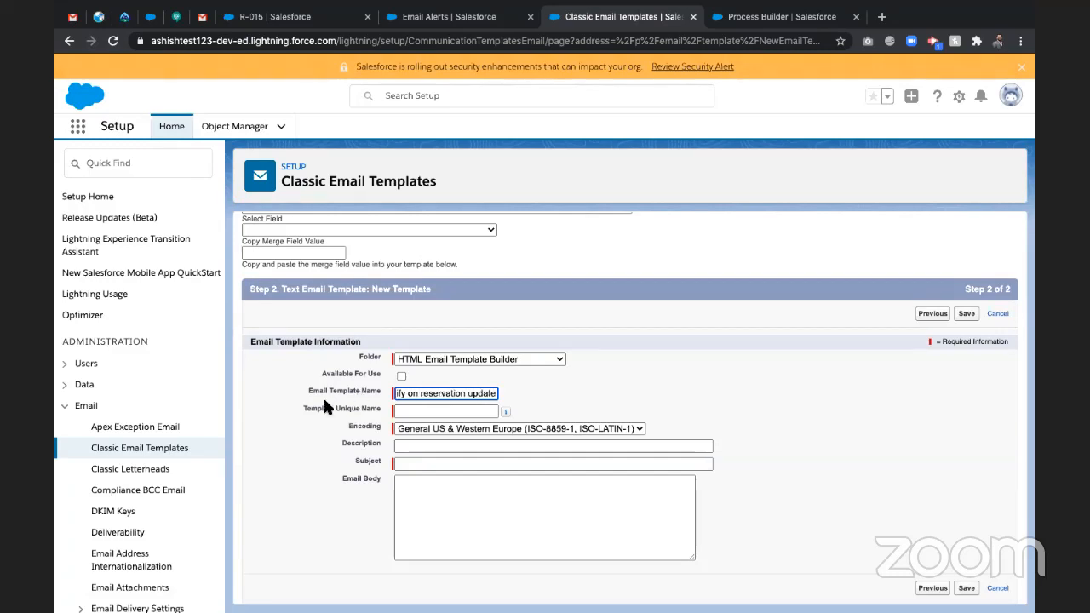
left_click(411, 413)
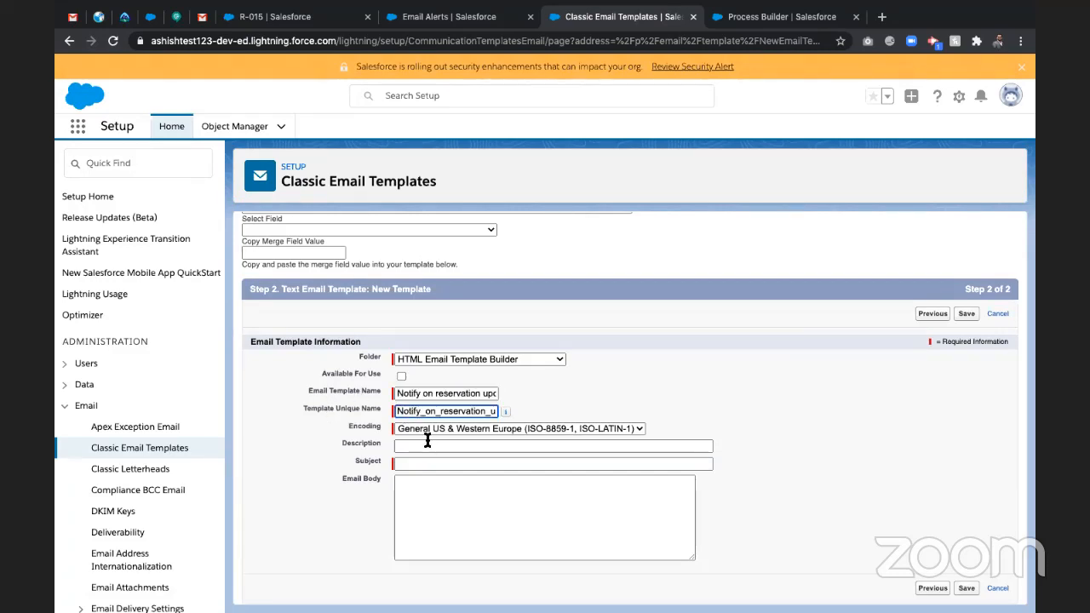
left_click(449, 463)
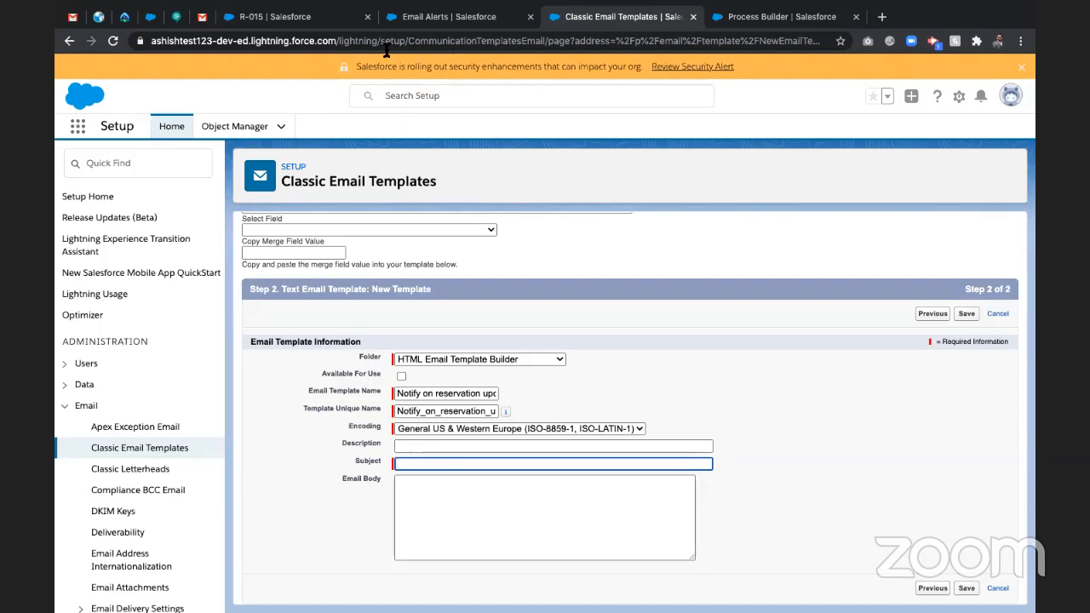
- Return to the Notify on Reservation process and clone it as a version of the current process named "Notify on Reservation V1.0"
left_click(328, 19)
left_click(436, 21)
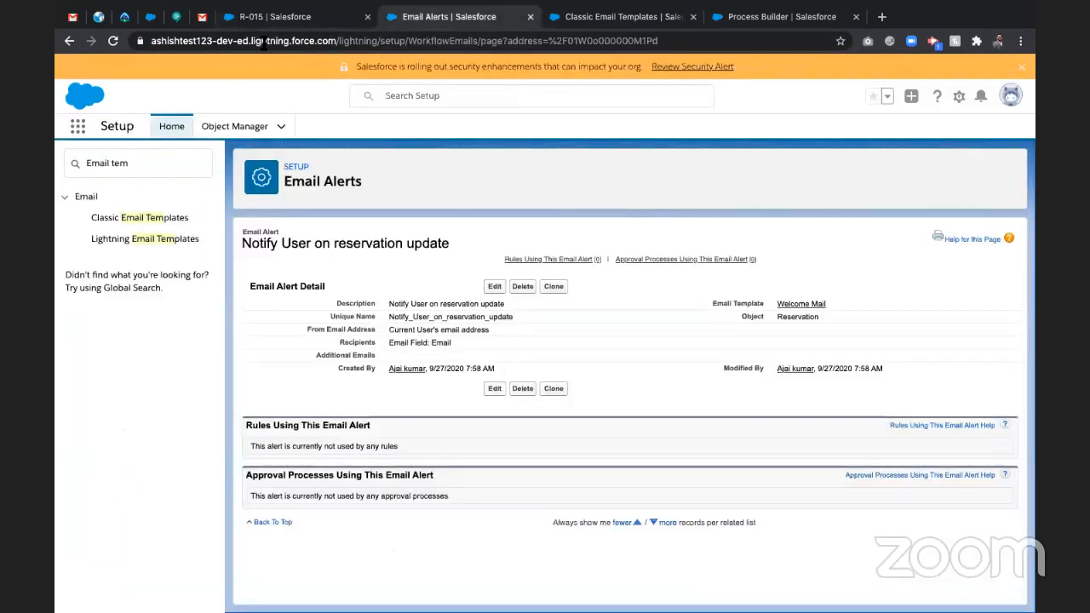
left_click(631, 19)
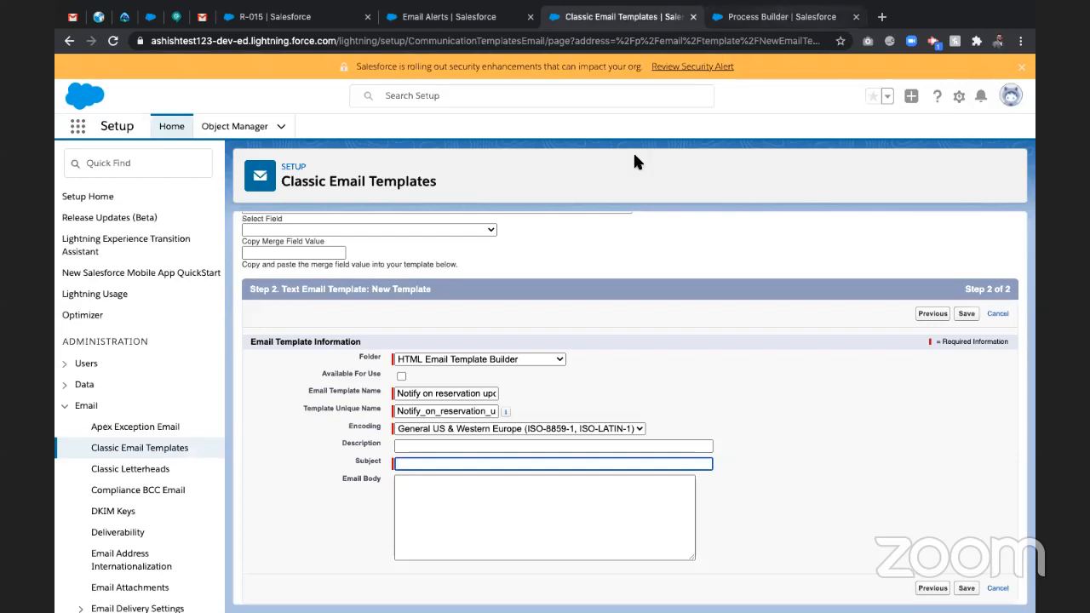
left_click(784, 17)
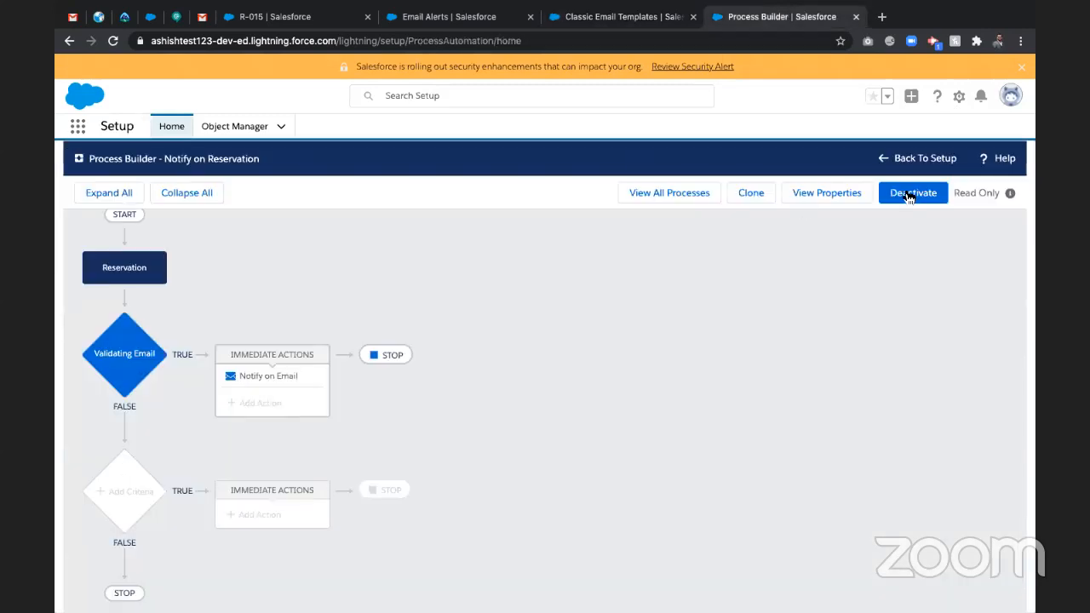
left_click(751, 194)
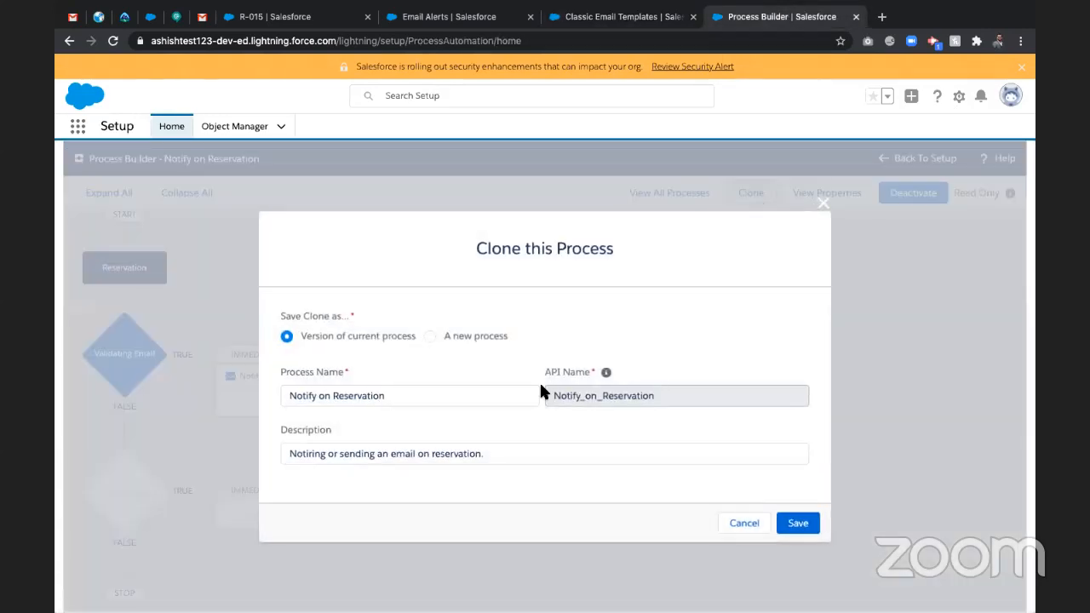
left_click(292, 395)
type("V1")
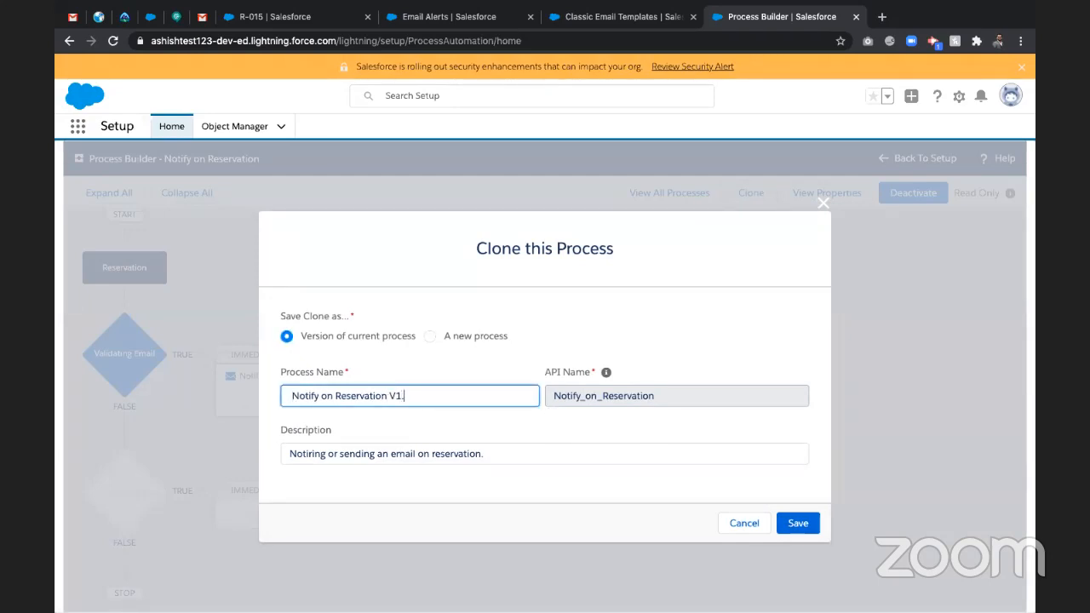
type(".0")
left_click(796, 523)
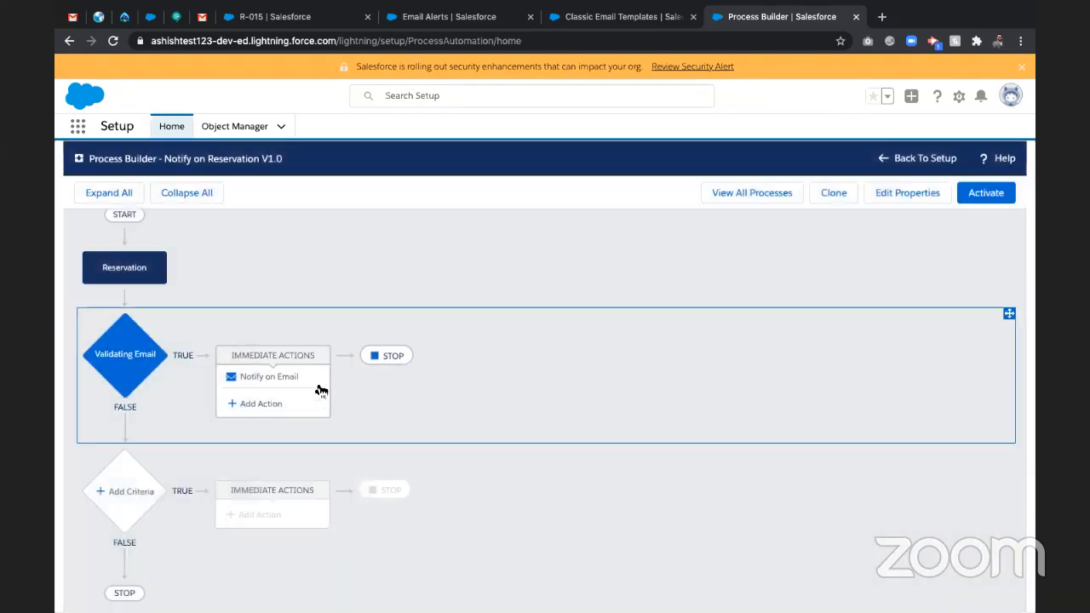
- Begin adding a second criteria node below Validating Email in the cloned process
left_click(161, 474)
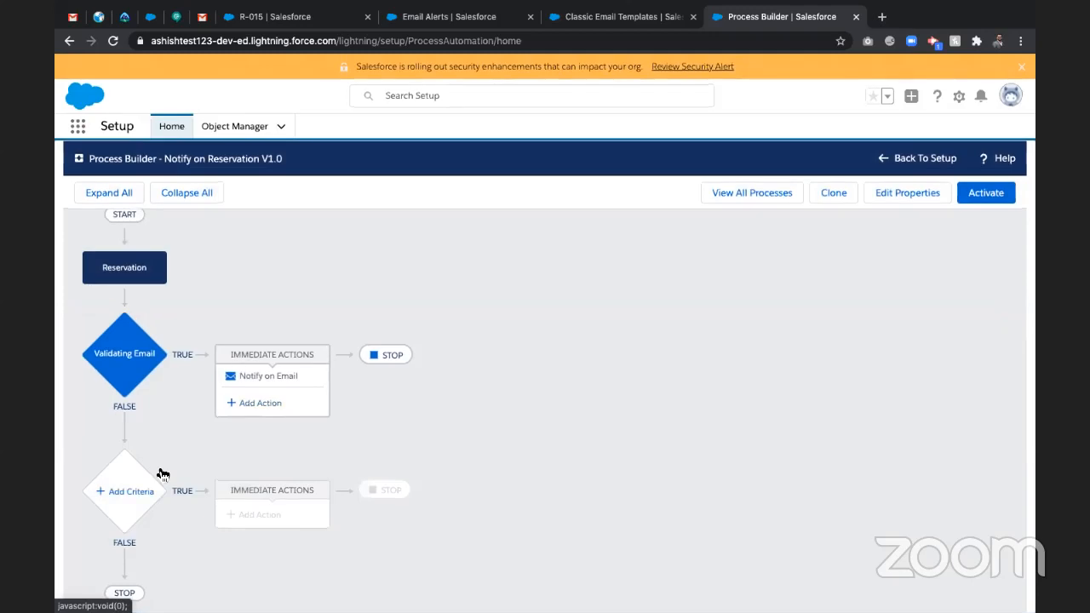